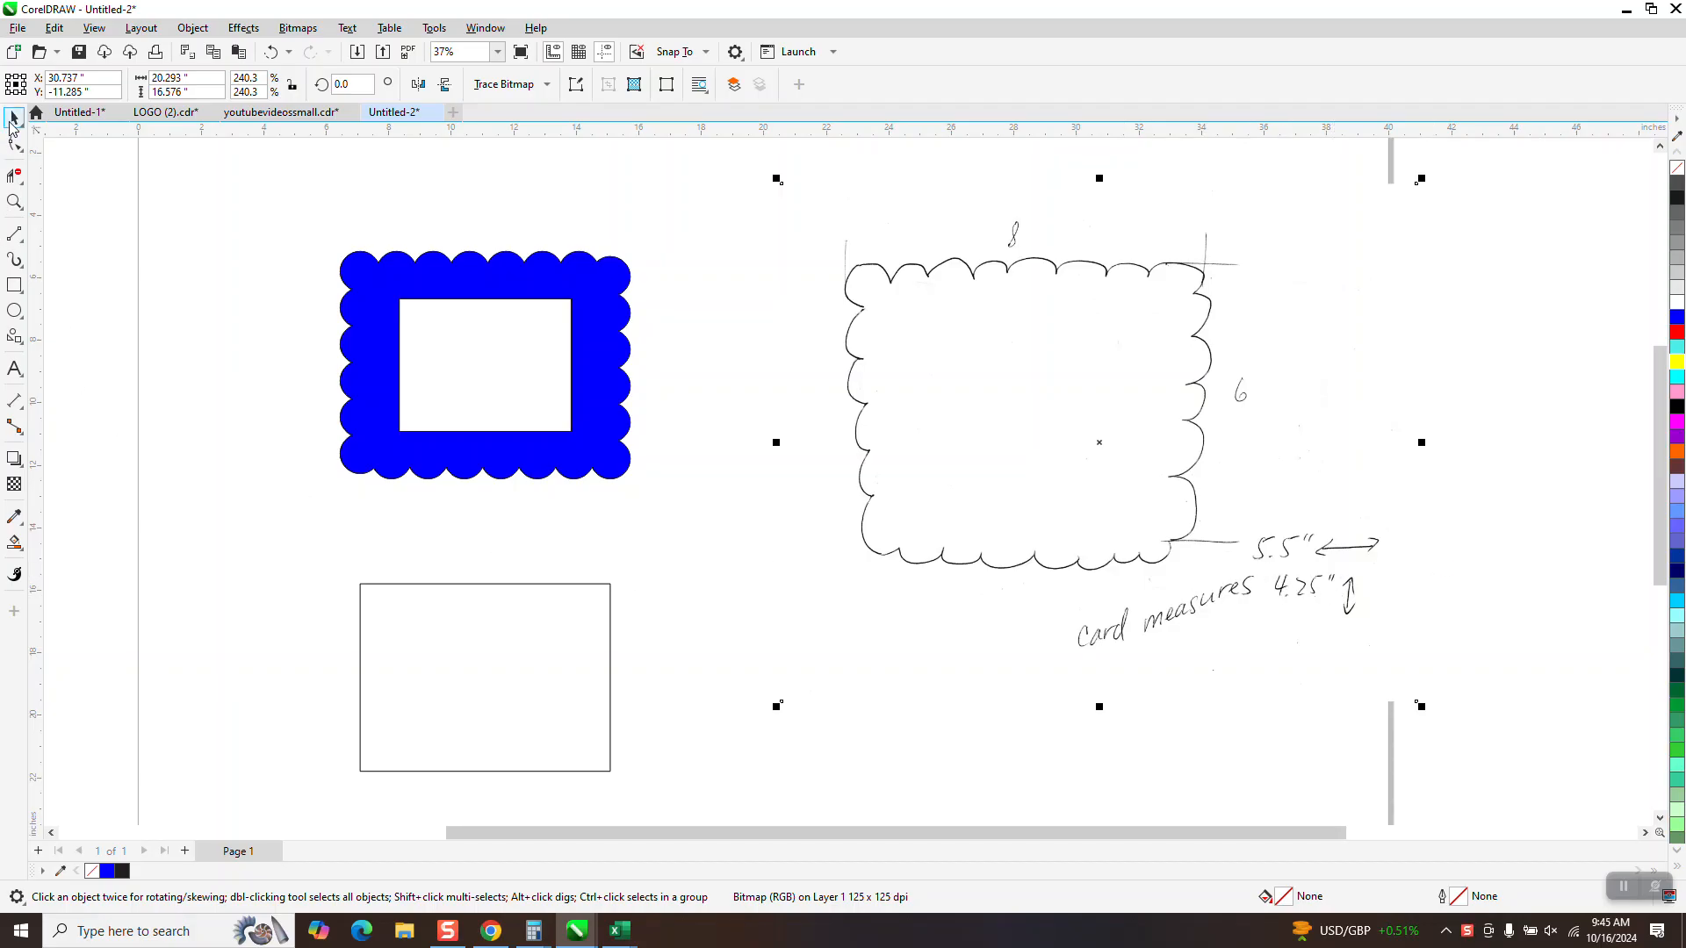
Duplicate the 8 by 6 inch rectangle in place and resize the copy to 5.5 by 4.25 inches
click(466, 583)
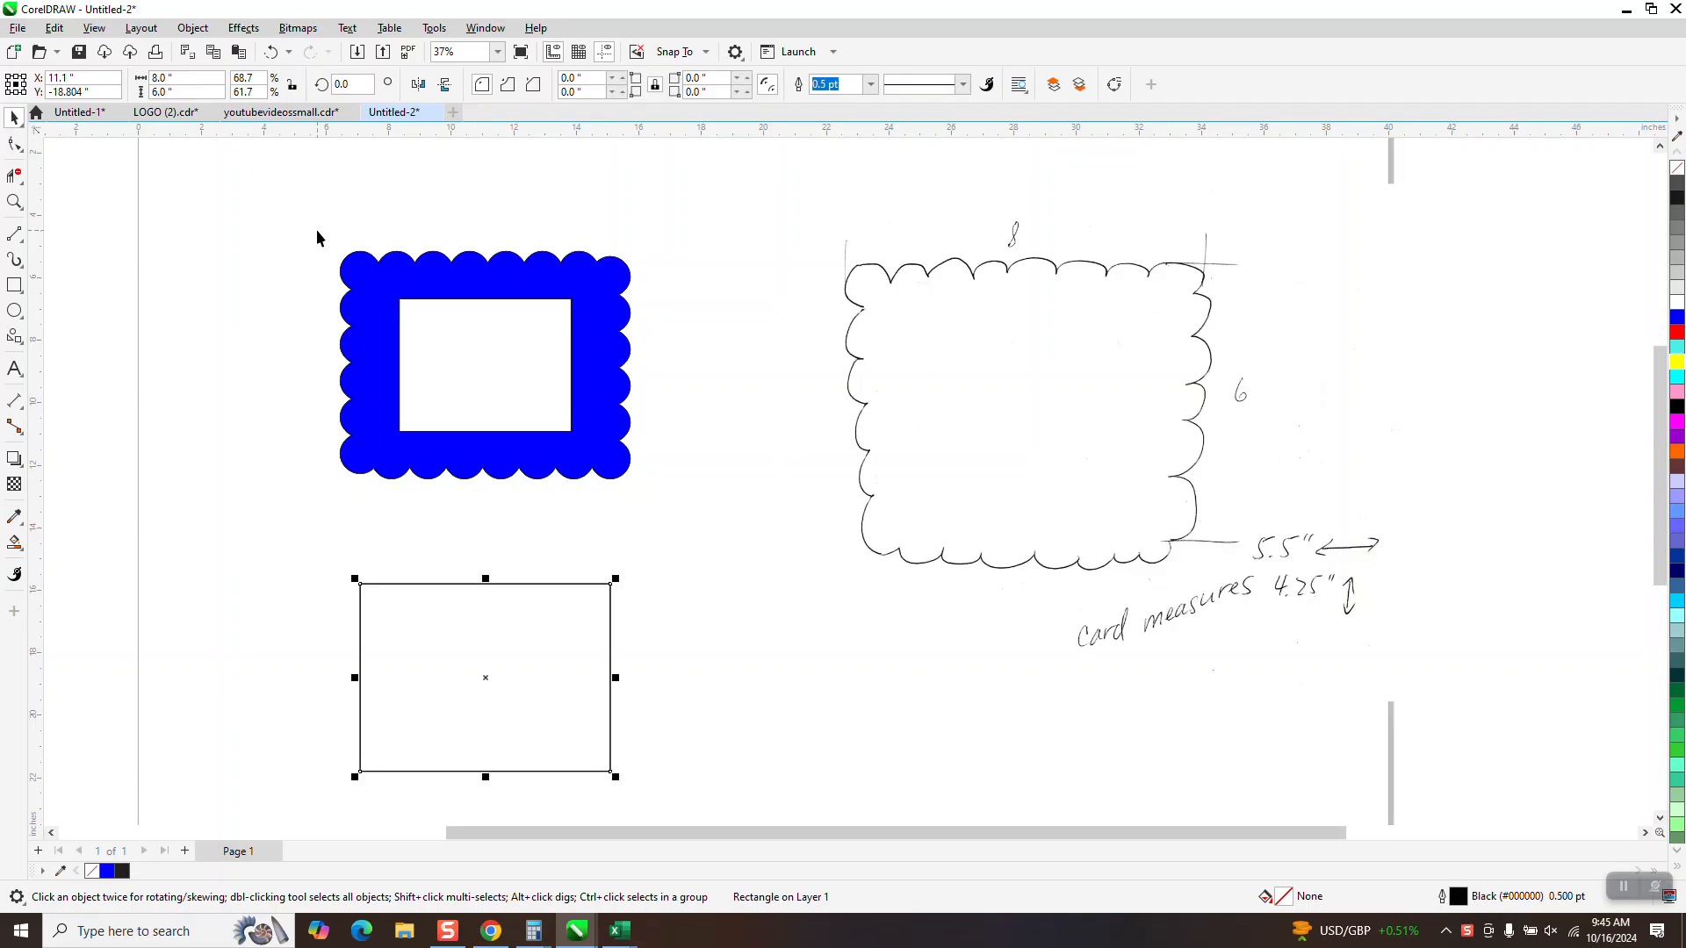
click(184, 78)
text(5.5)
key(Tab)
text(4.25)
key(Return)
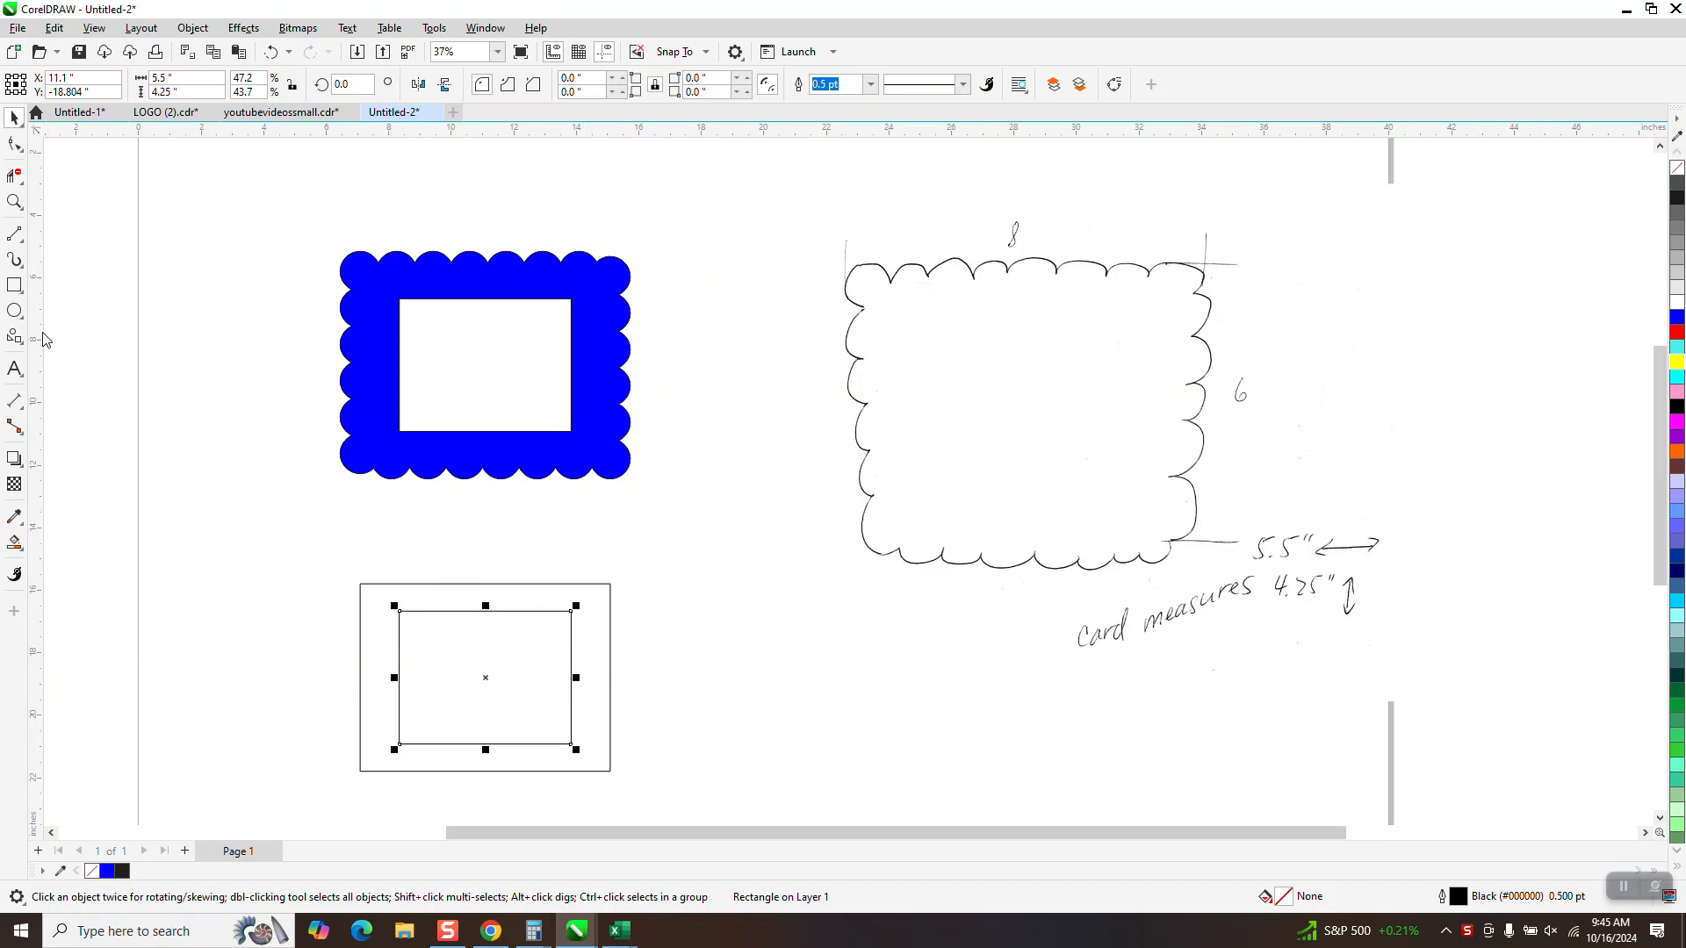
Draw a circle about 1.36 inches in diameter over the lower-left corner scallop of the blue frame
click(16, 204)
drag(285, 553, 736, 783)
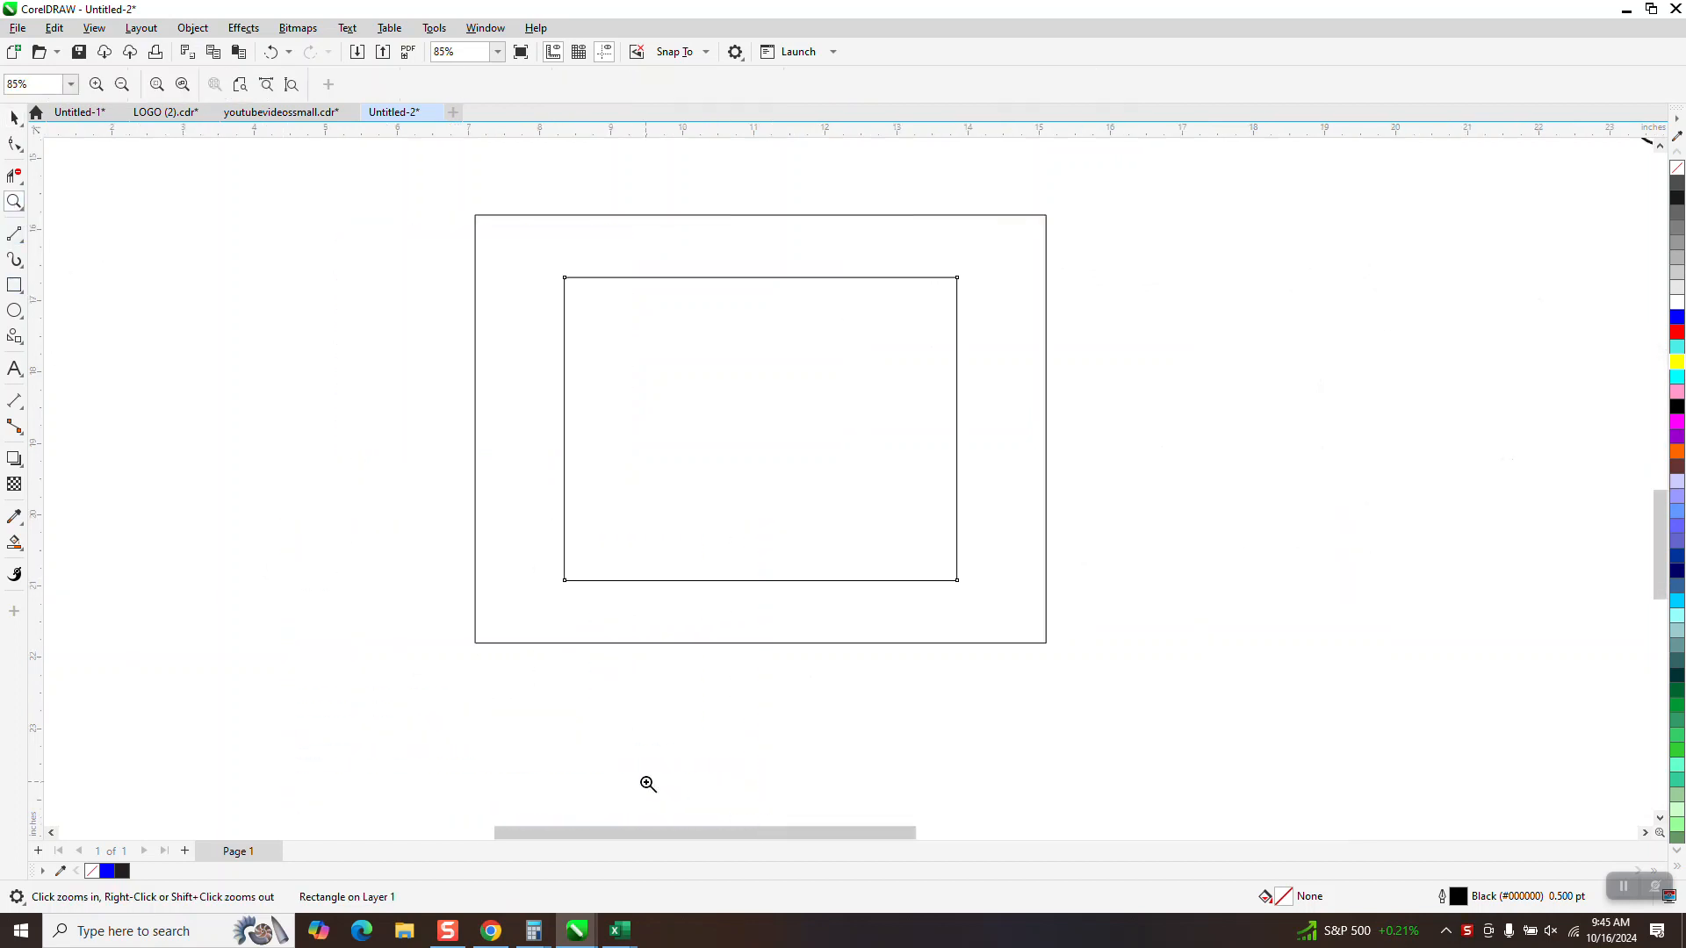
click(14, 311)
scroll(586, 546, down, 3)
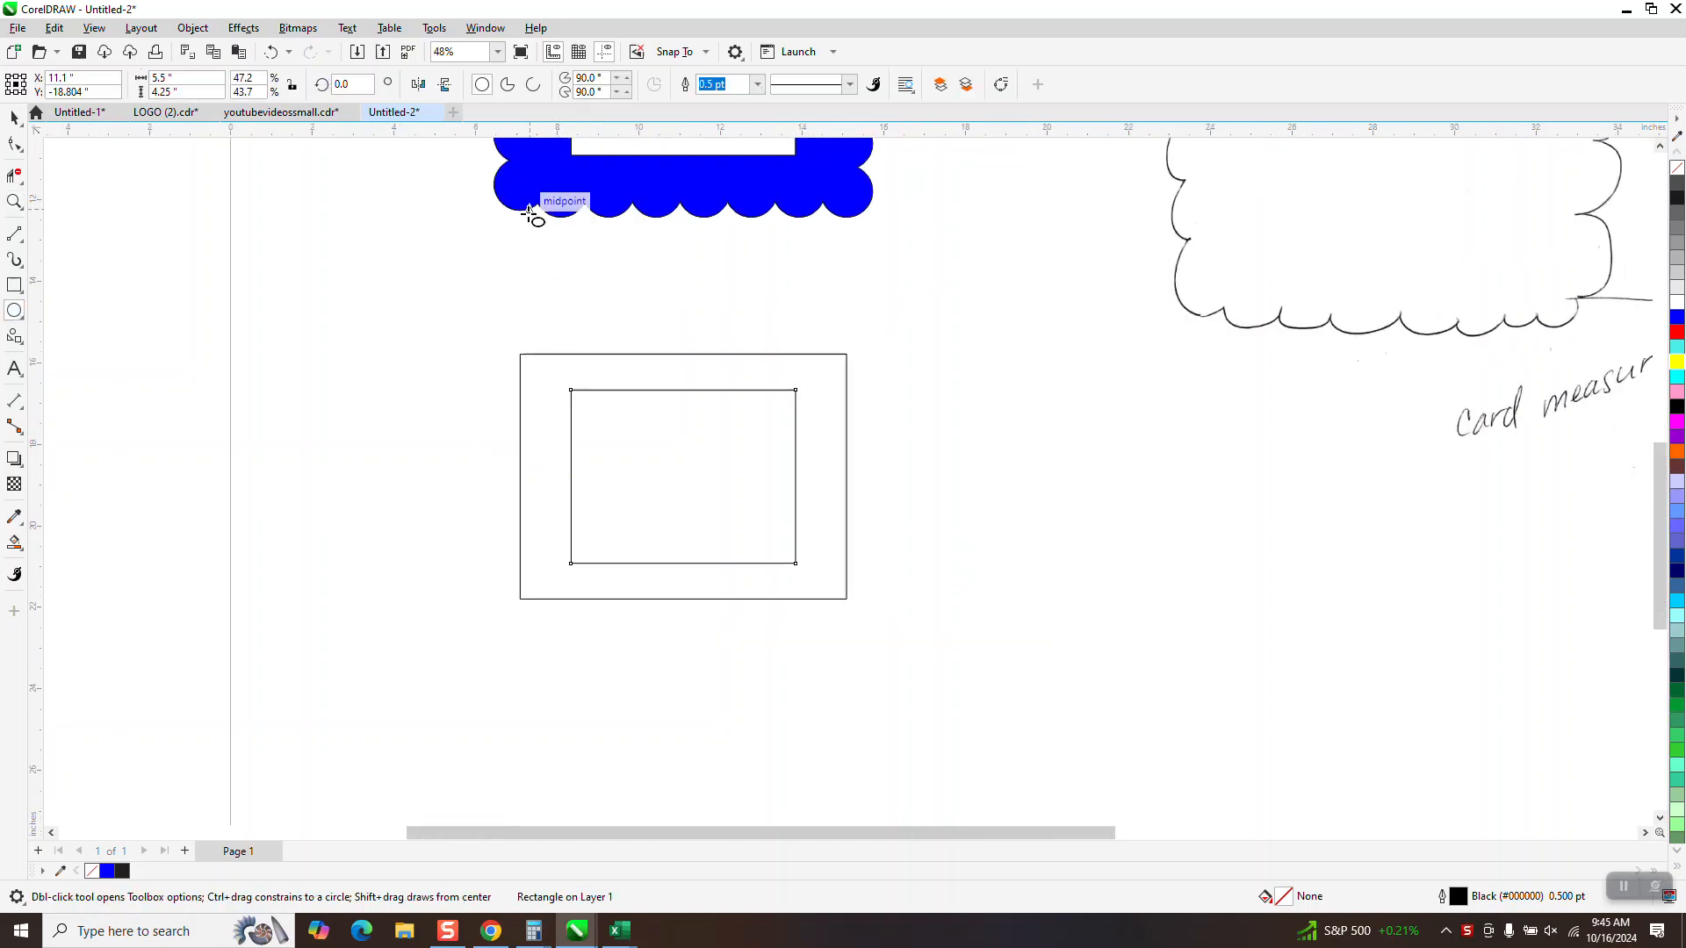
drag(525, 186, 487, 241)
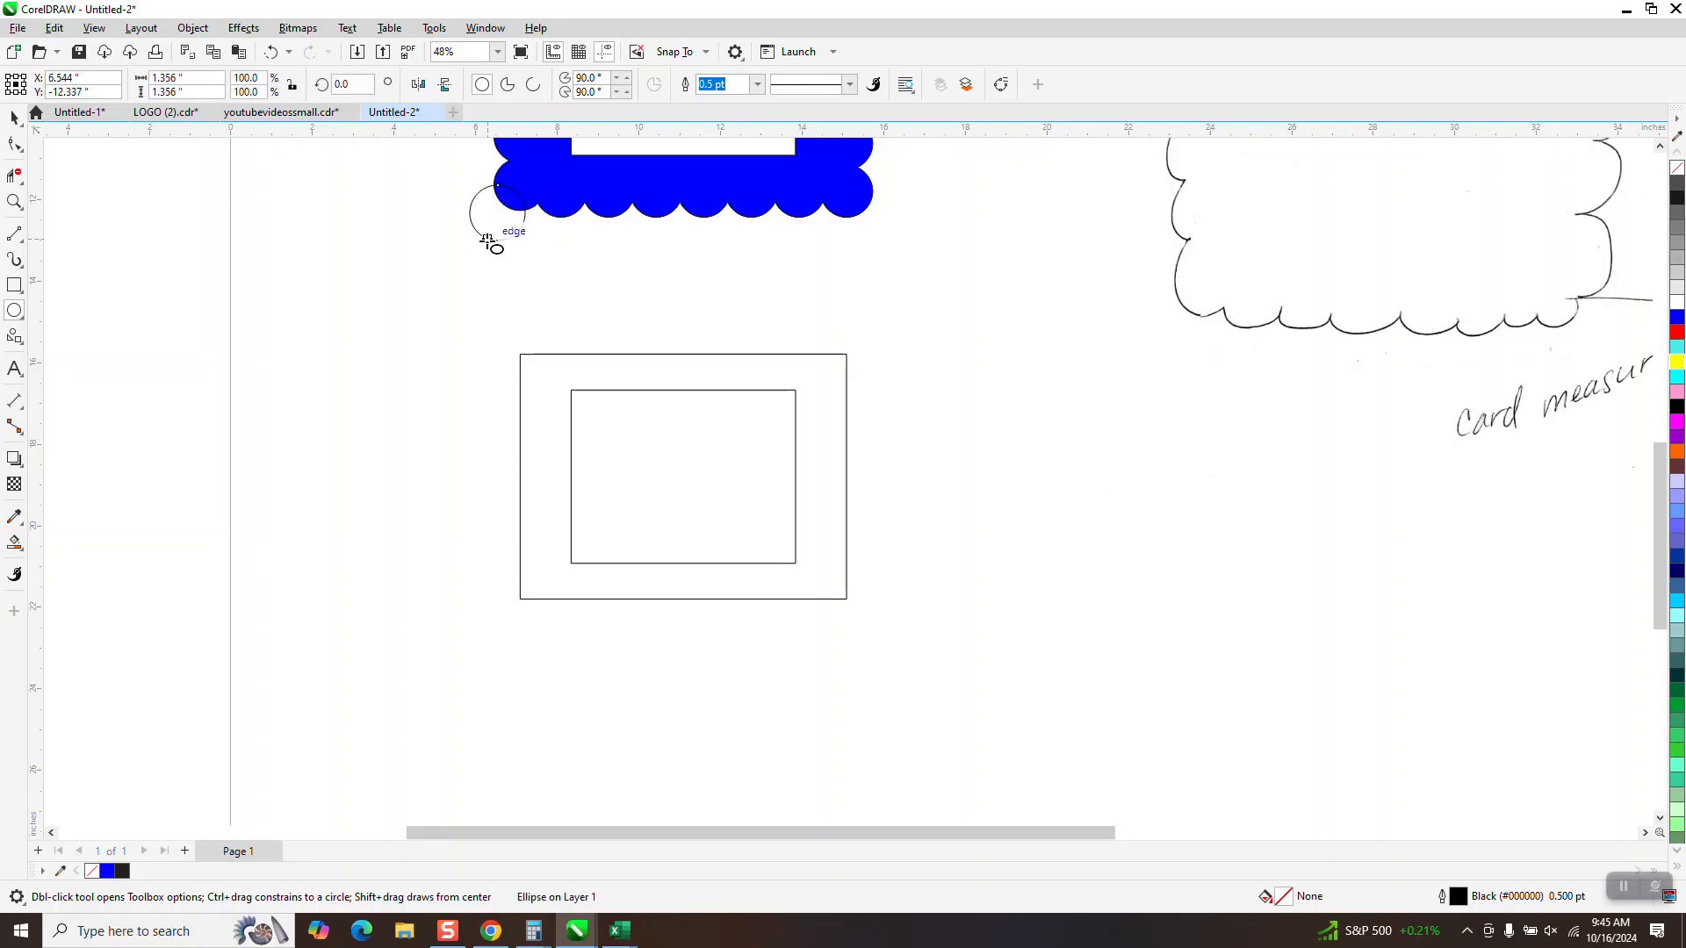
click(14, 118)
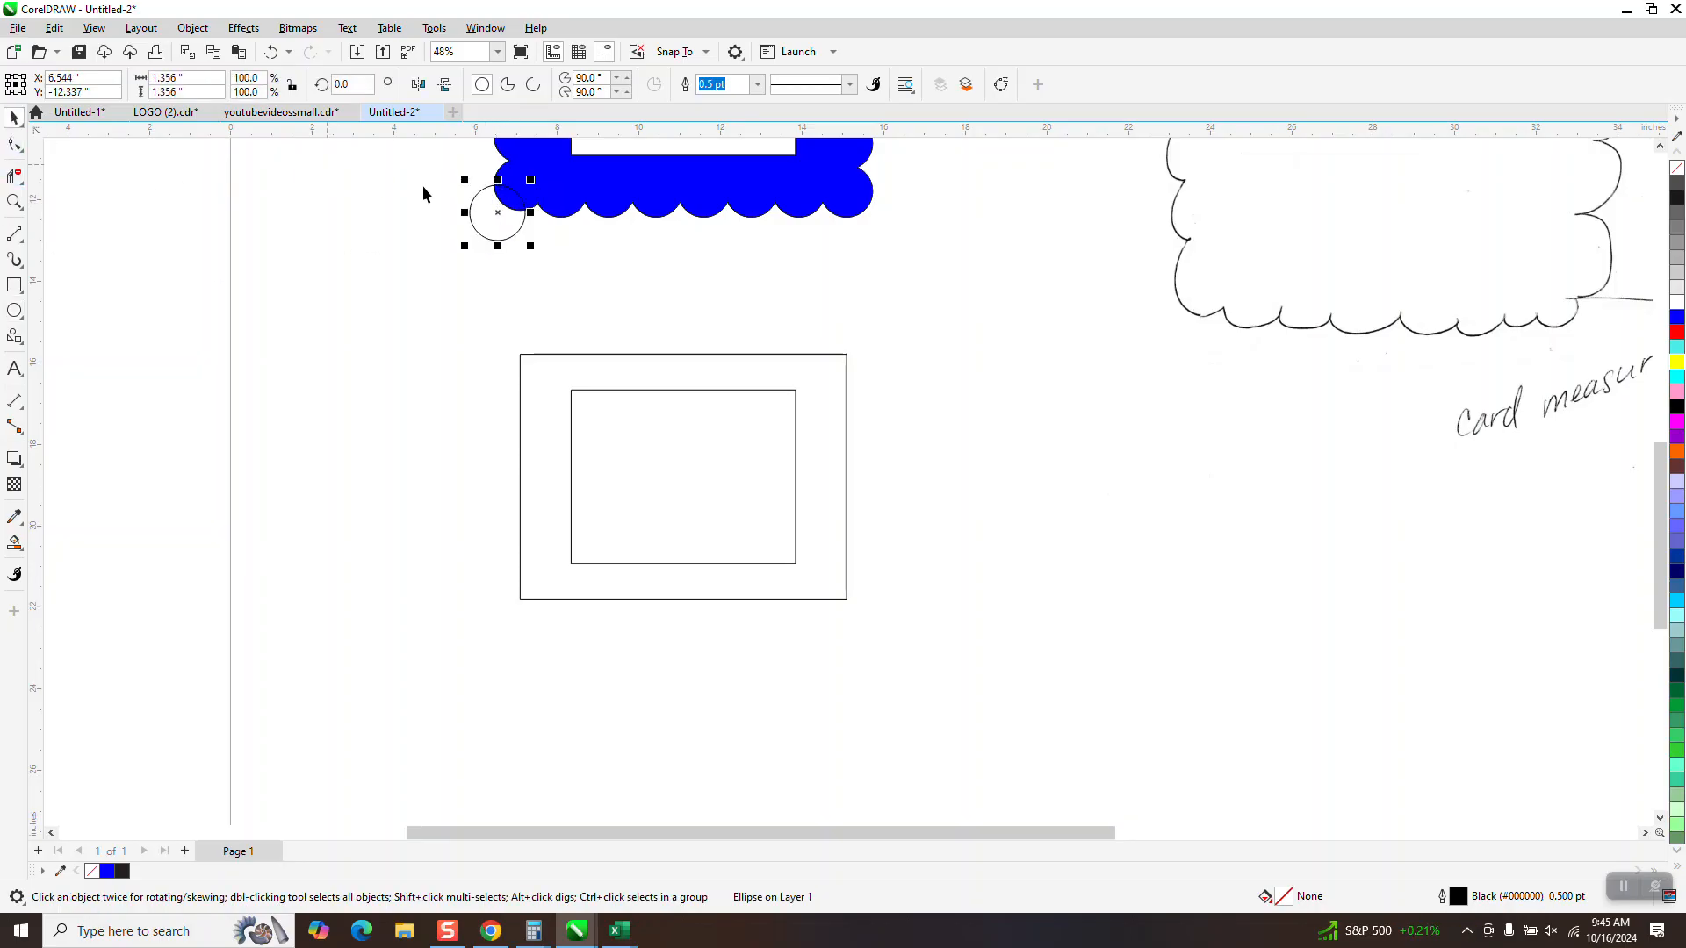
Move the circle just above the rectangles and fit it with 23 duplicates along the outer rectangle using Fit Objects to Path
drag(489, 214, 566, 313)
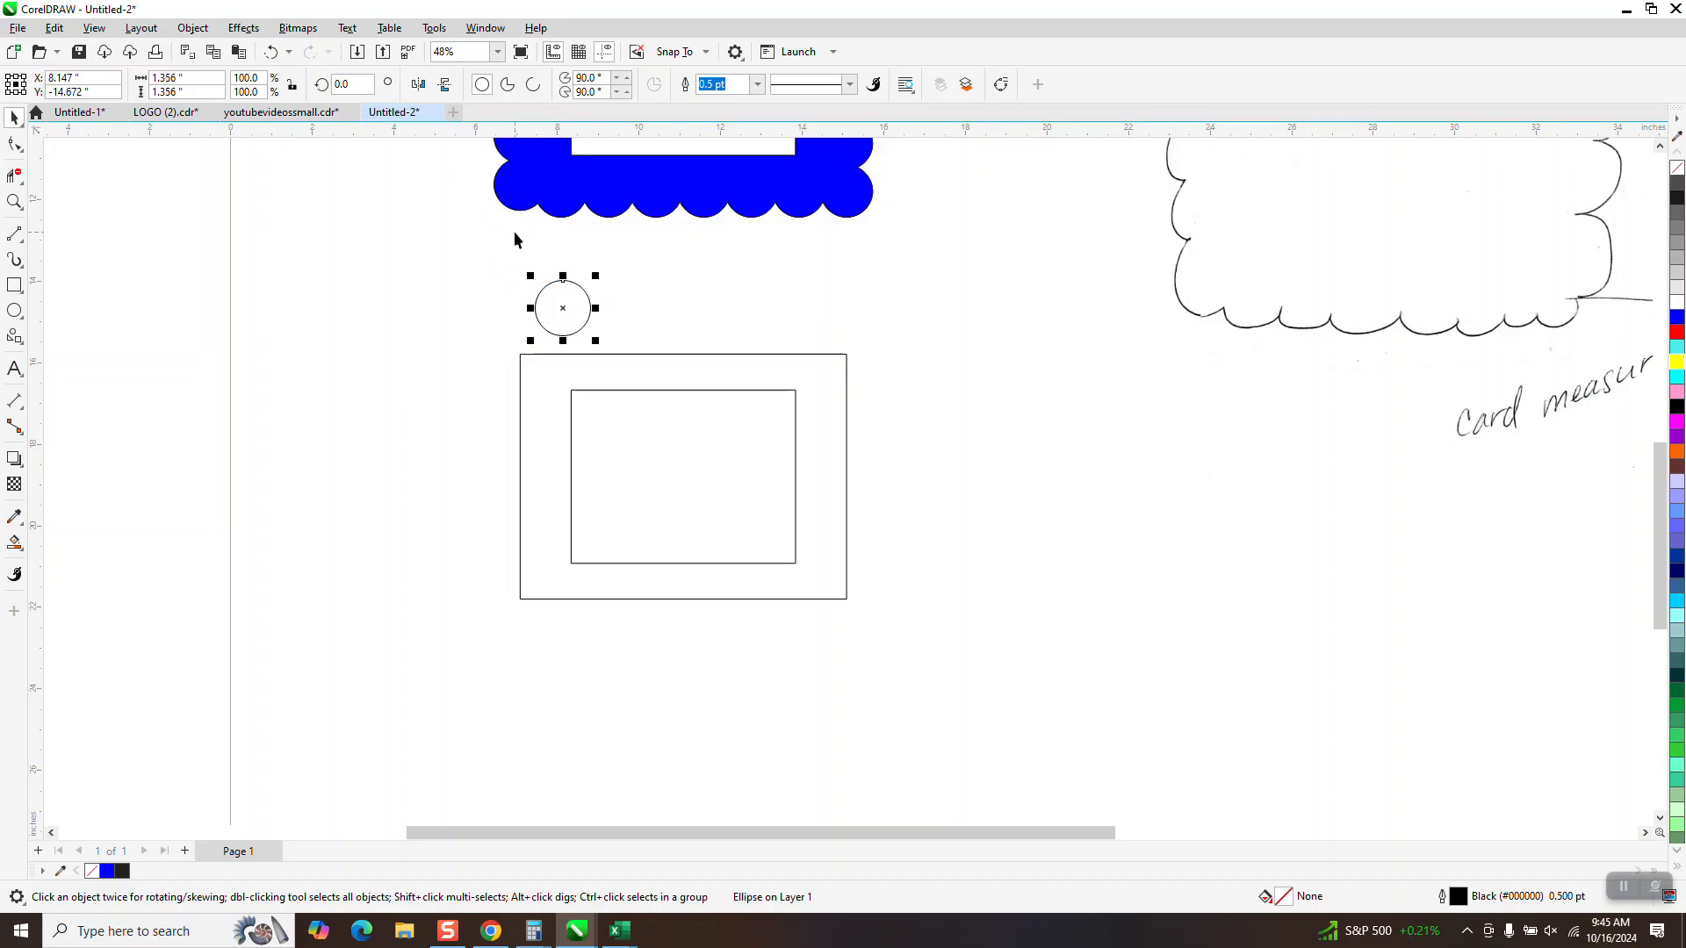
click(194, 30)
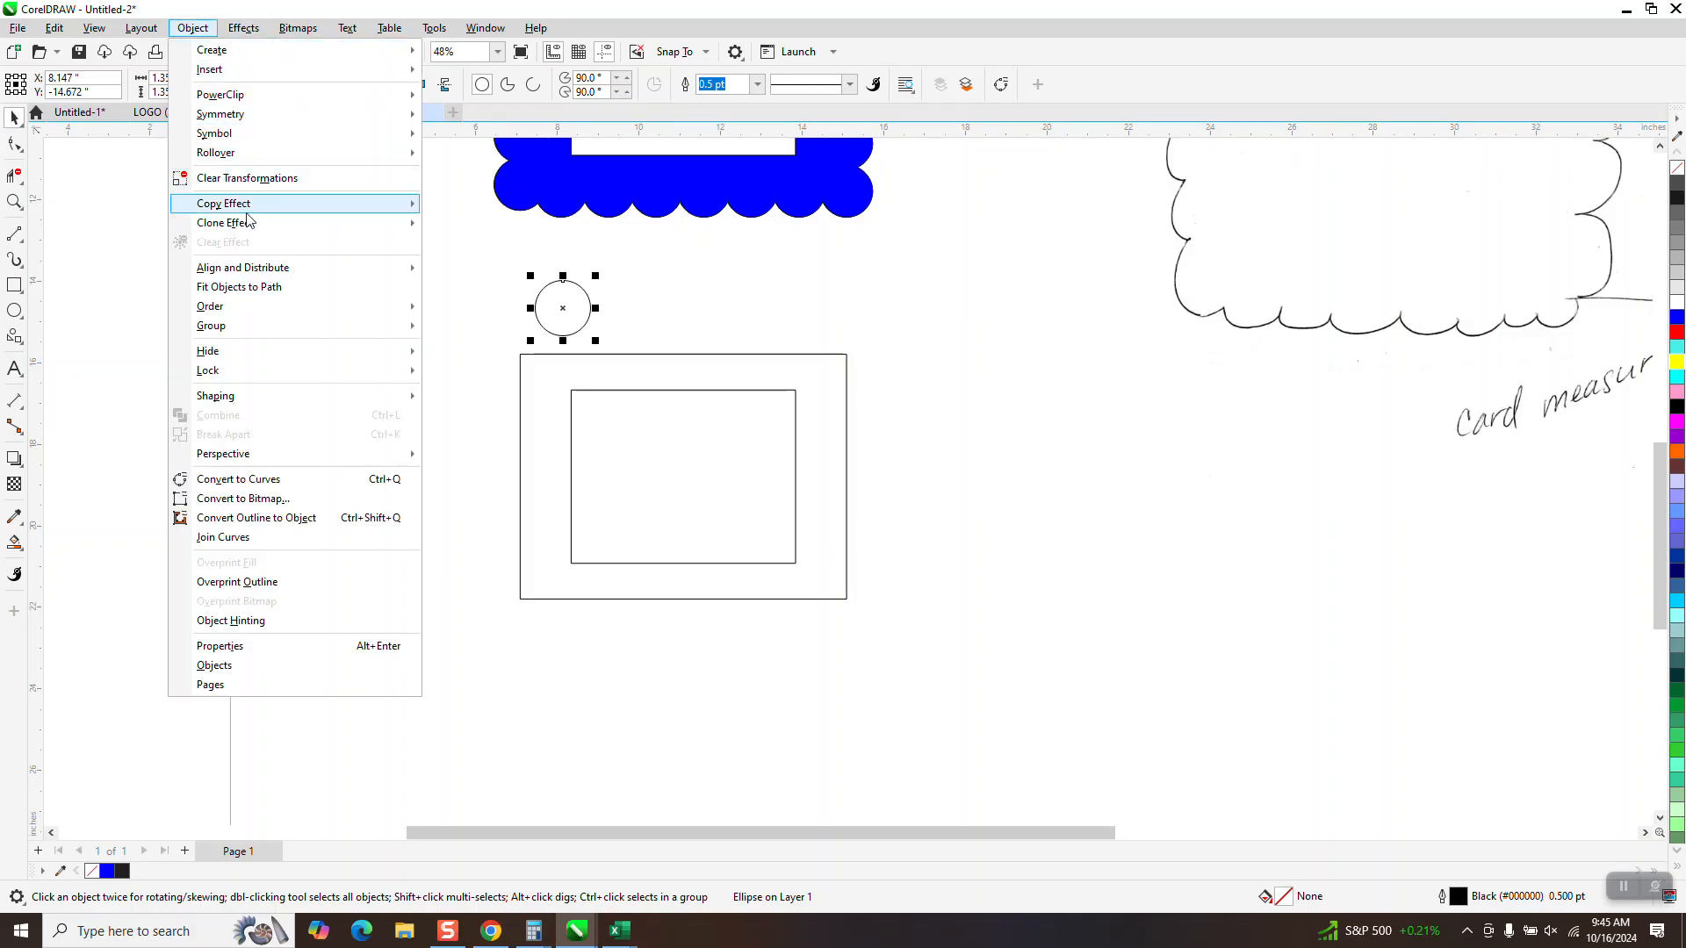
click(255, 291)
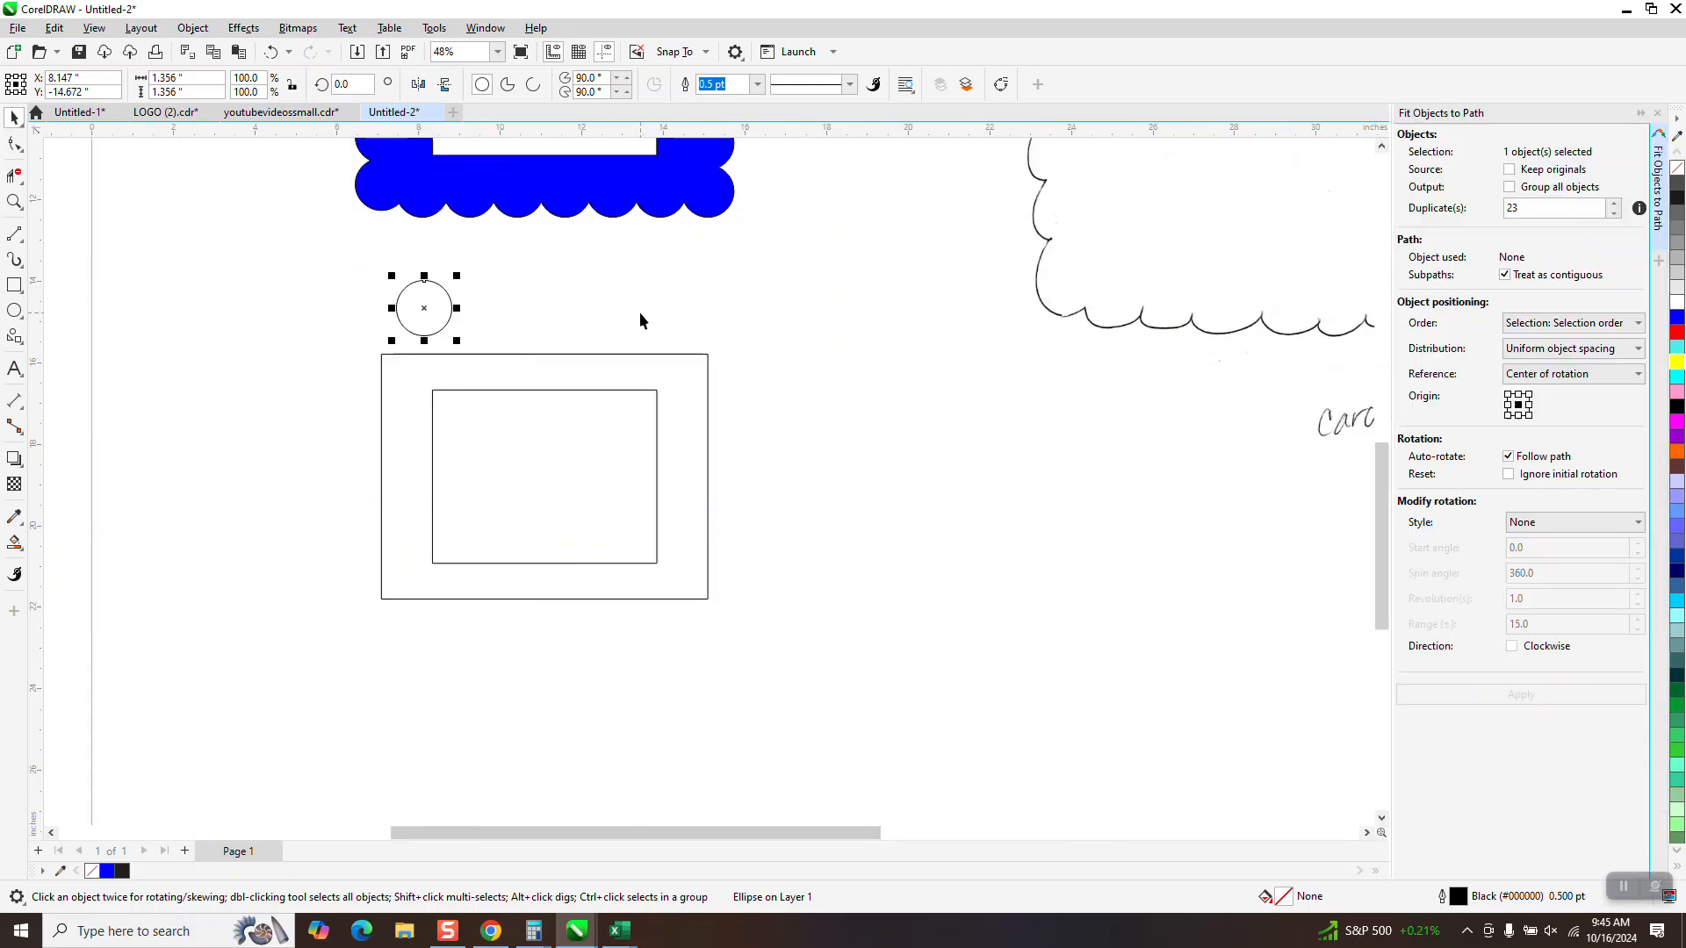
click(608, 356)
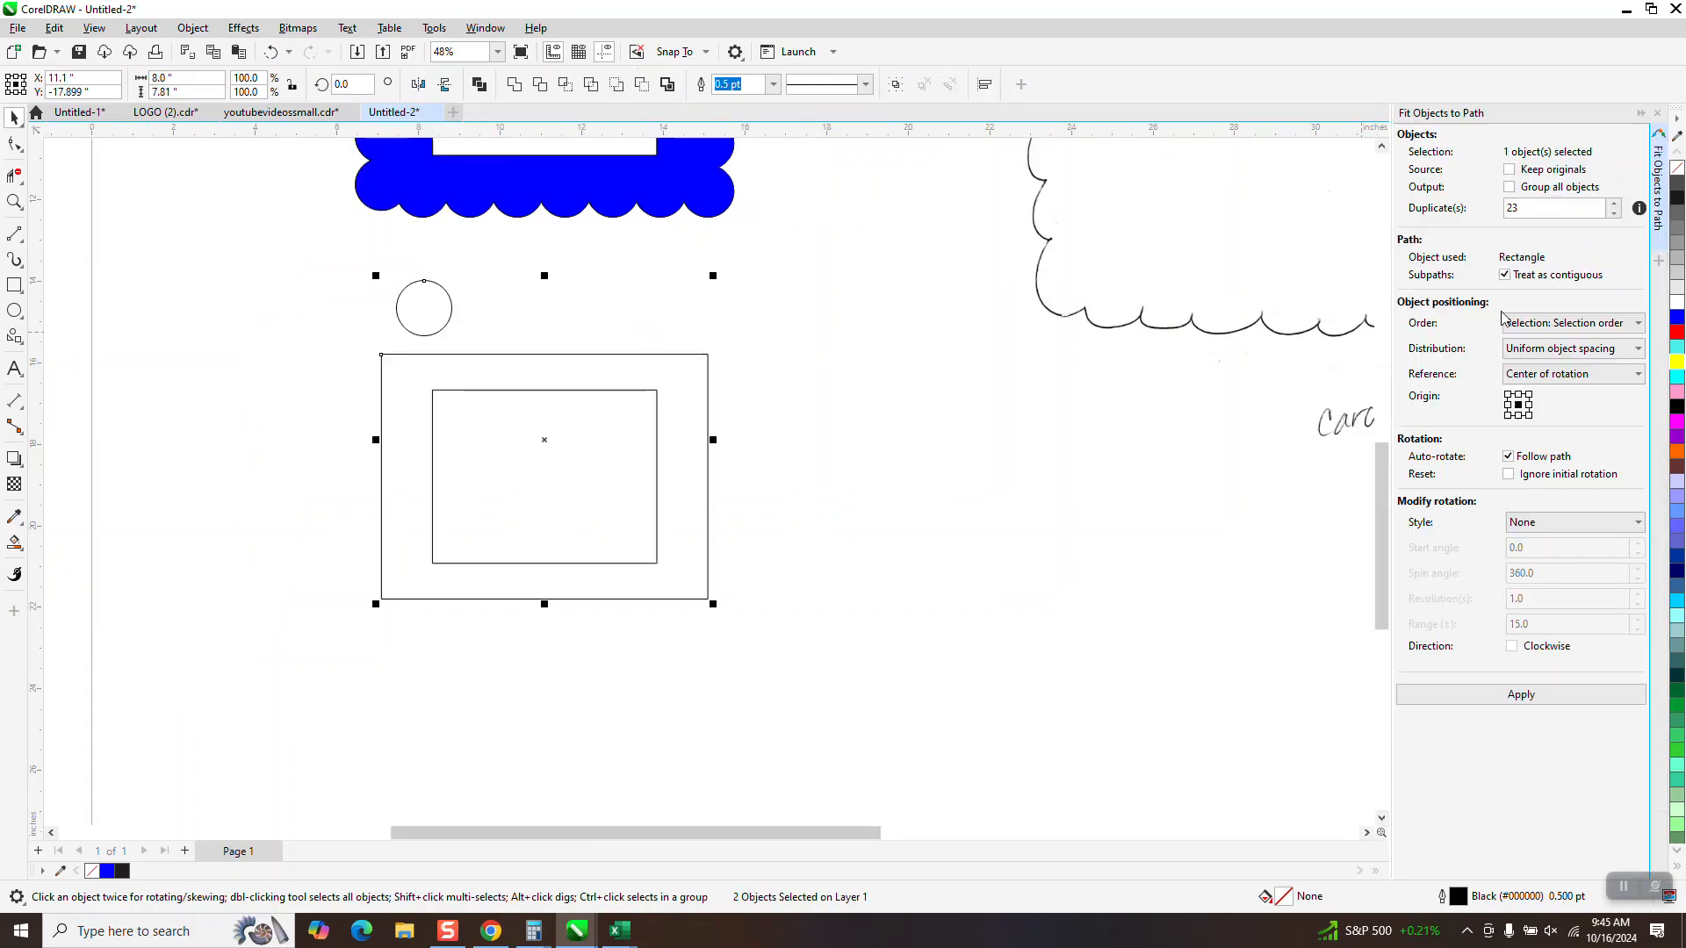
click(1523, 697)
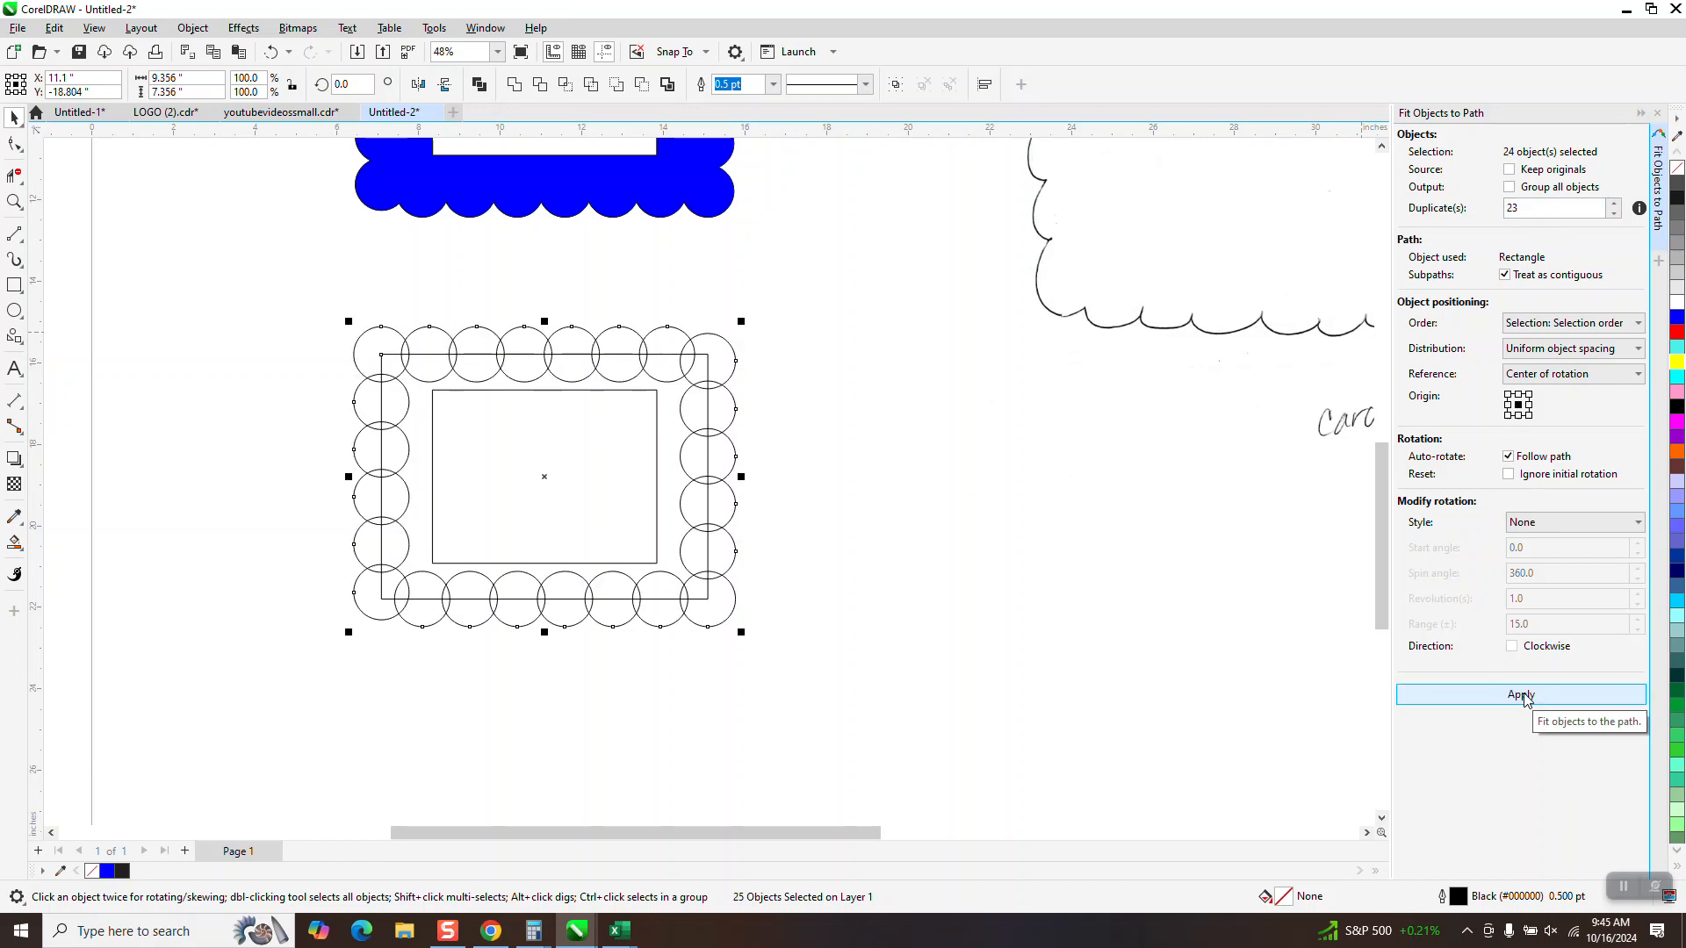
click(760, 328)
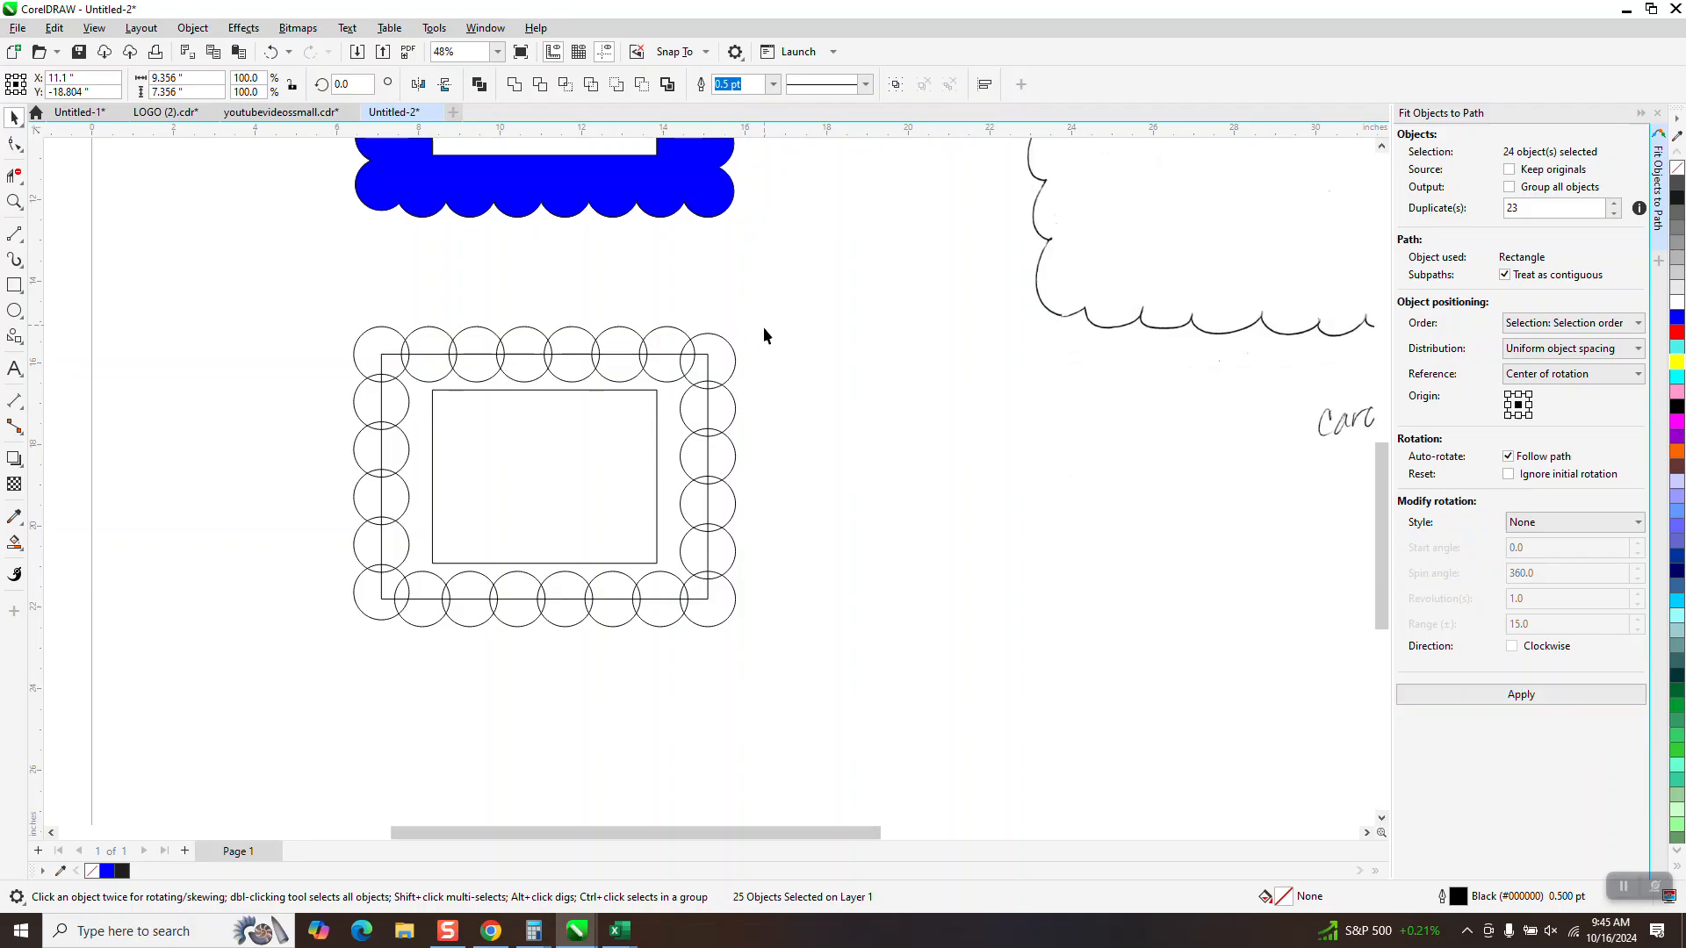
Move the inner and outer rectangles down 10 inches, clear of the ring of circles
click(656, 406)
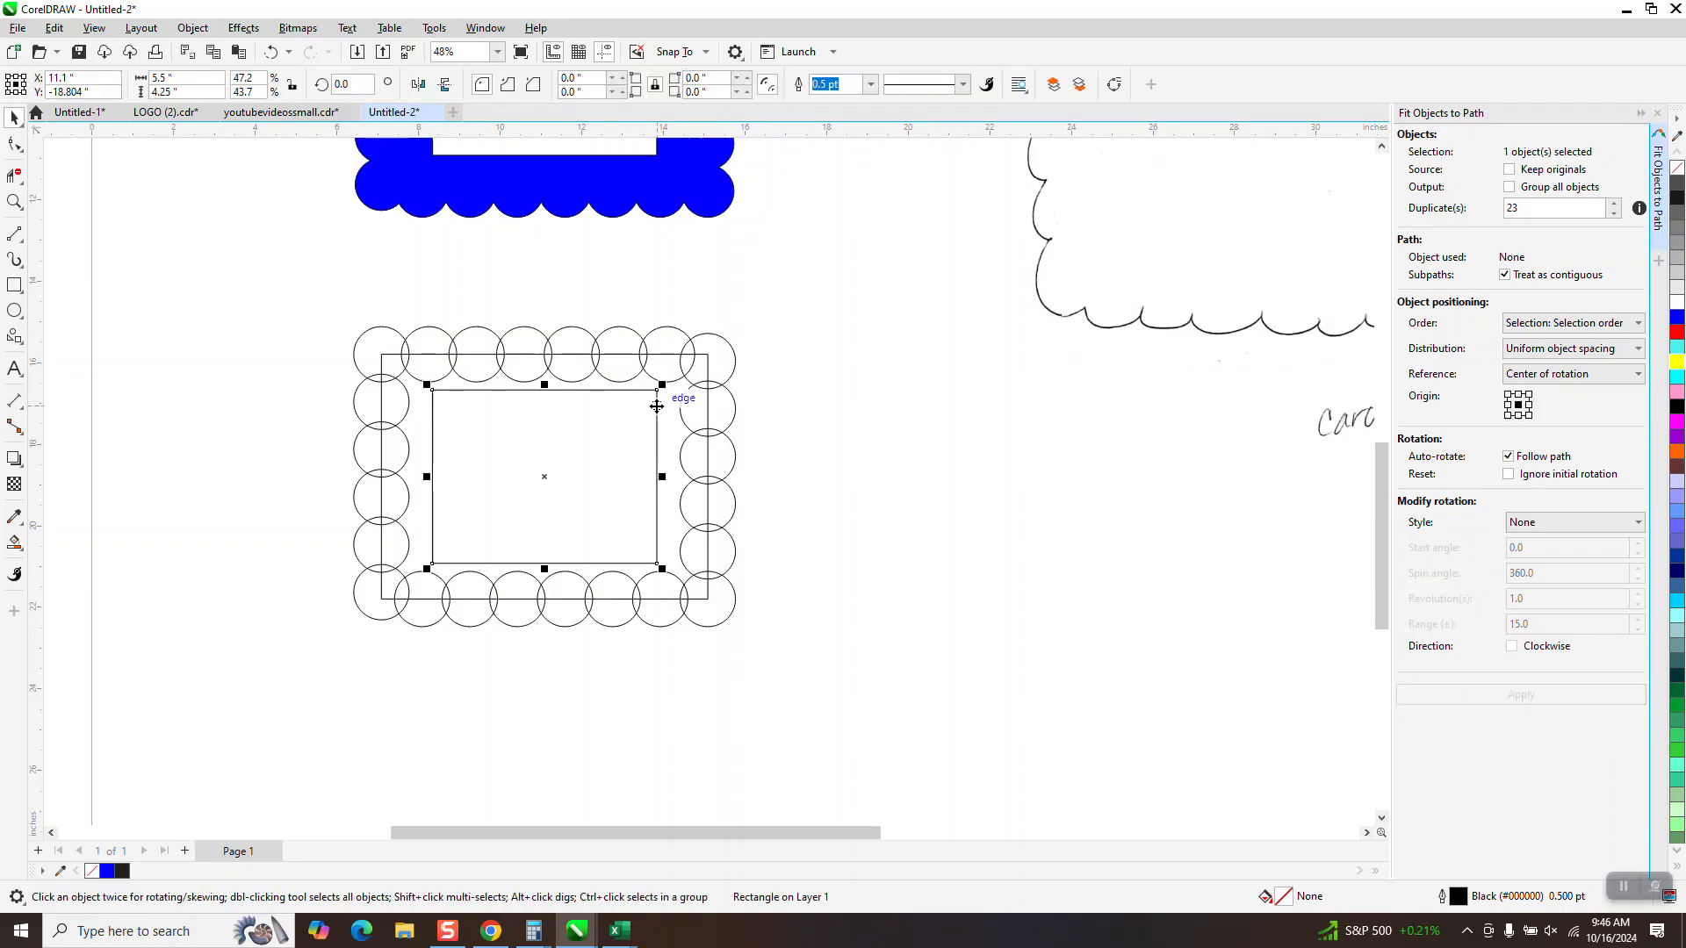
key(Down)
click(664, 356)
key(Down)
Weld the ring of circles into one curve and break it apart into inner and outer scalloped outlines
drag(340, 285, 840, 677)
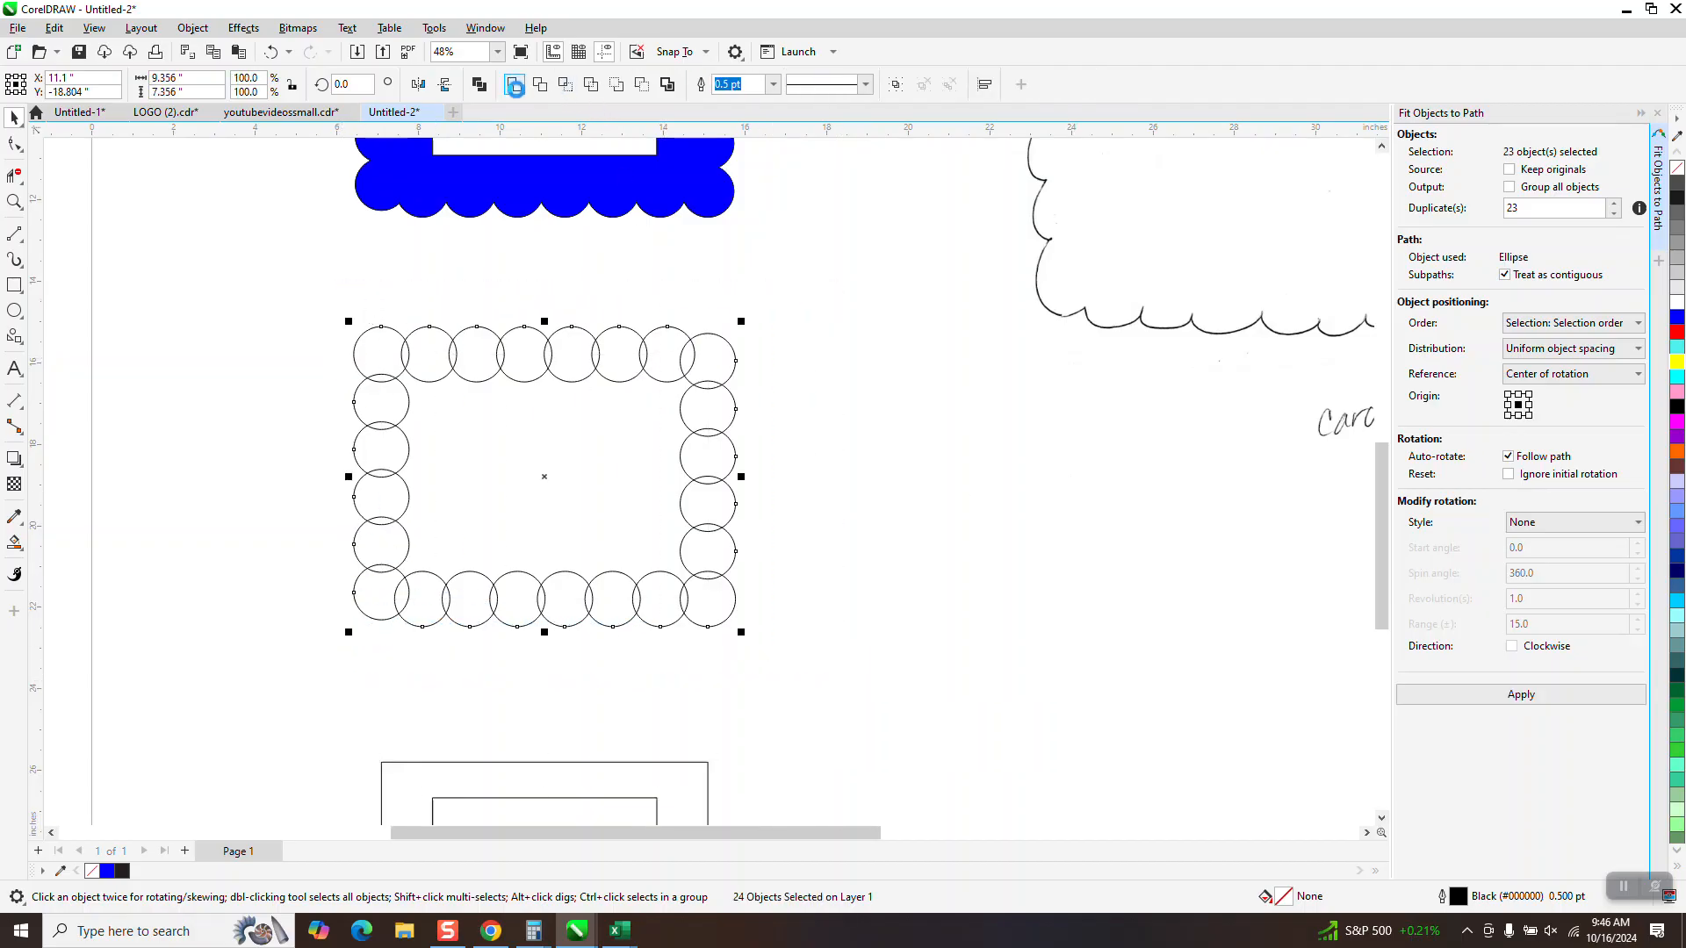
click(515, 84)
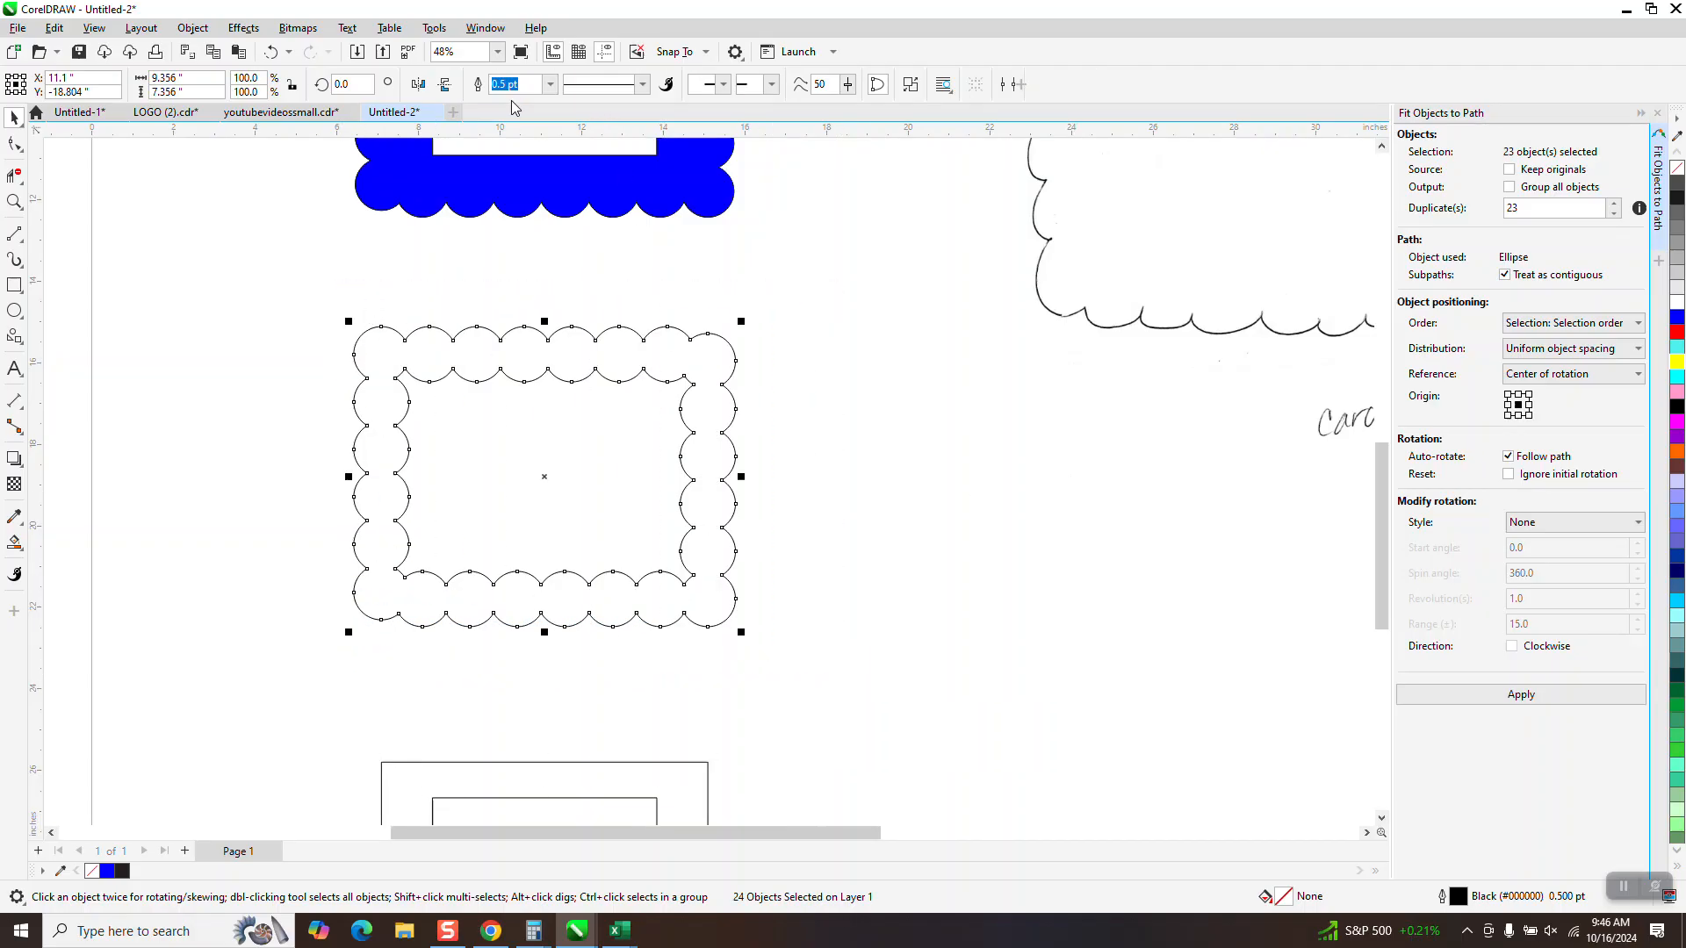
click(192, 27)
click(237, 436)
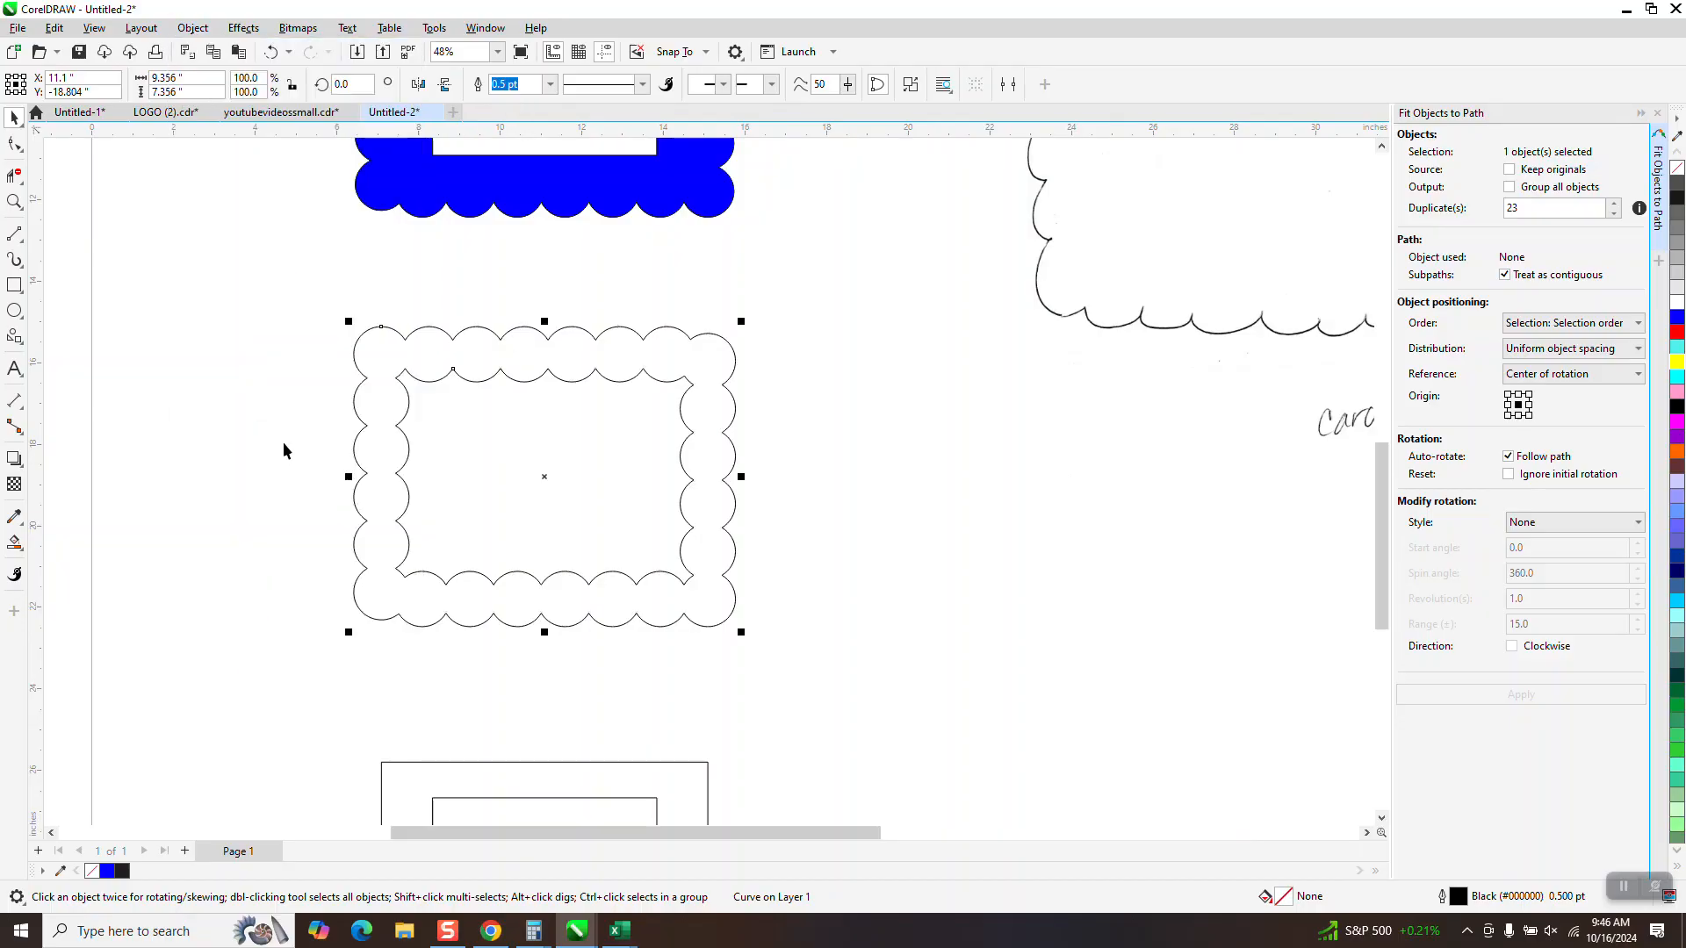
click(316, 294)
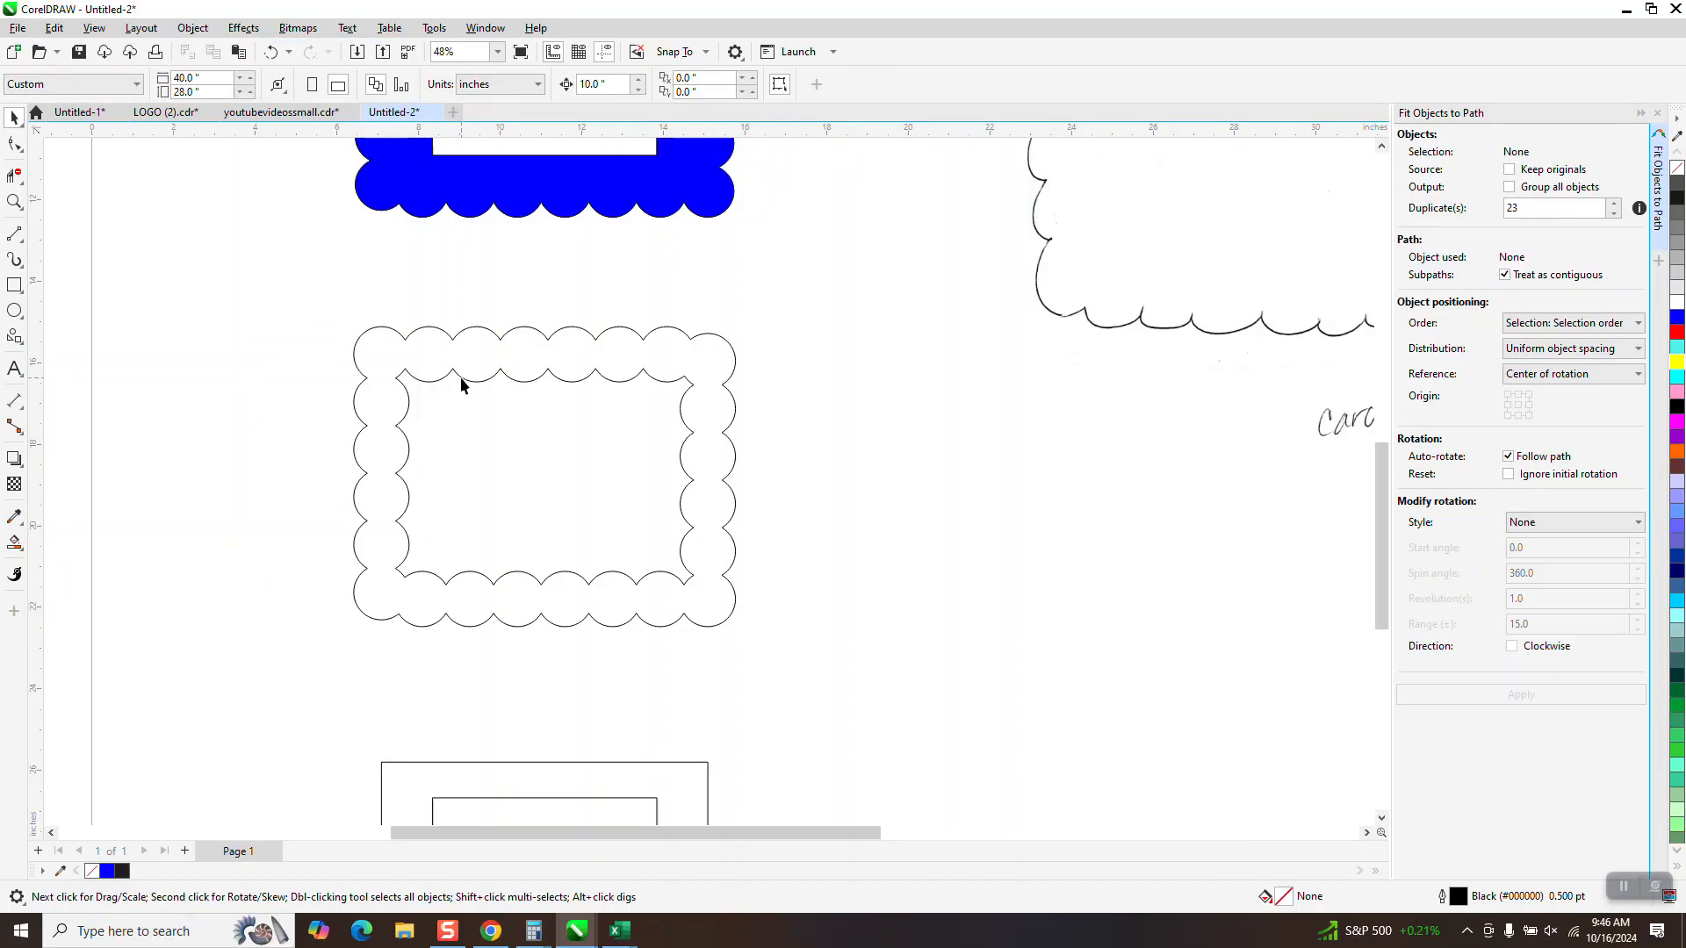
Delete the inner scalloped outline
click(460, 381)
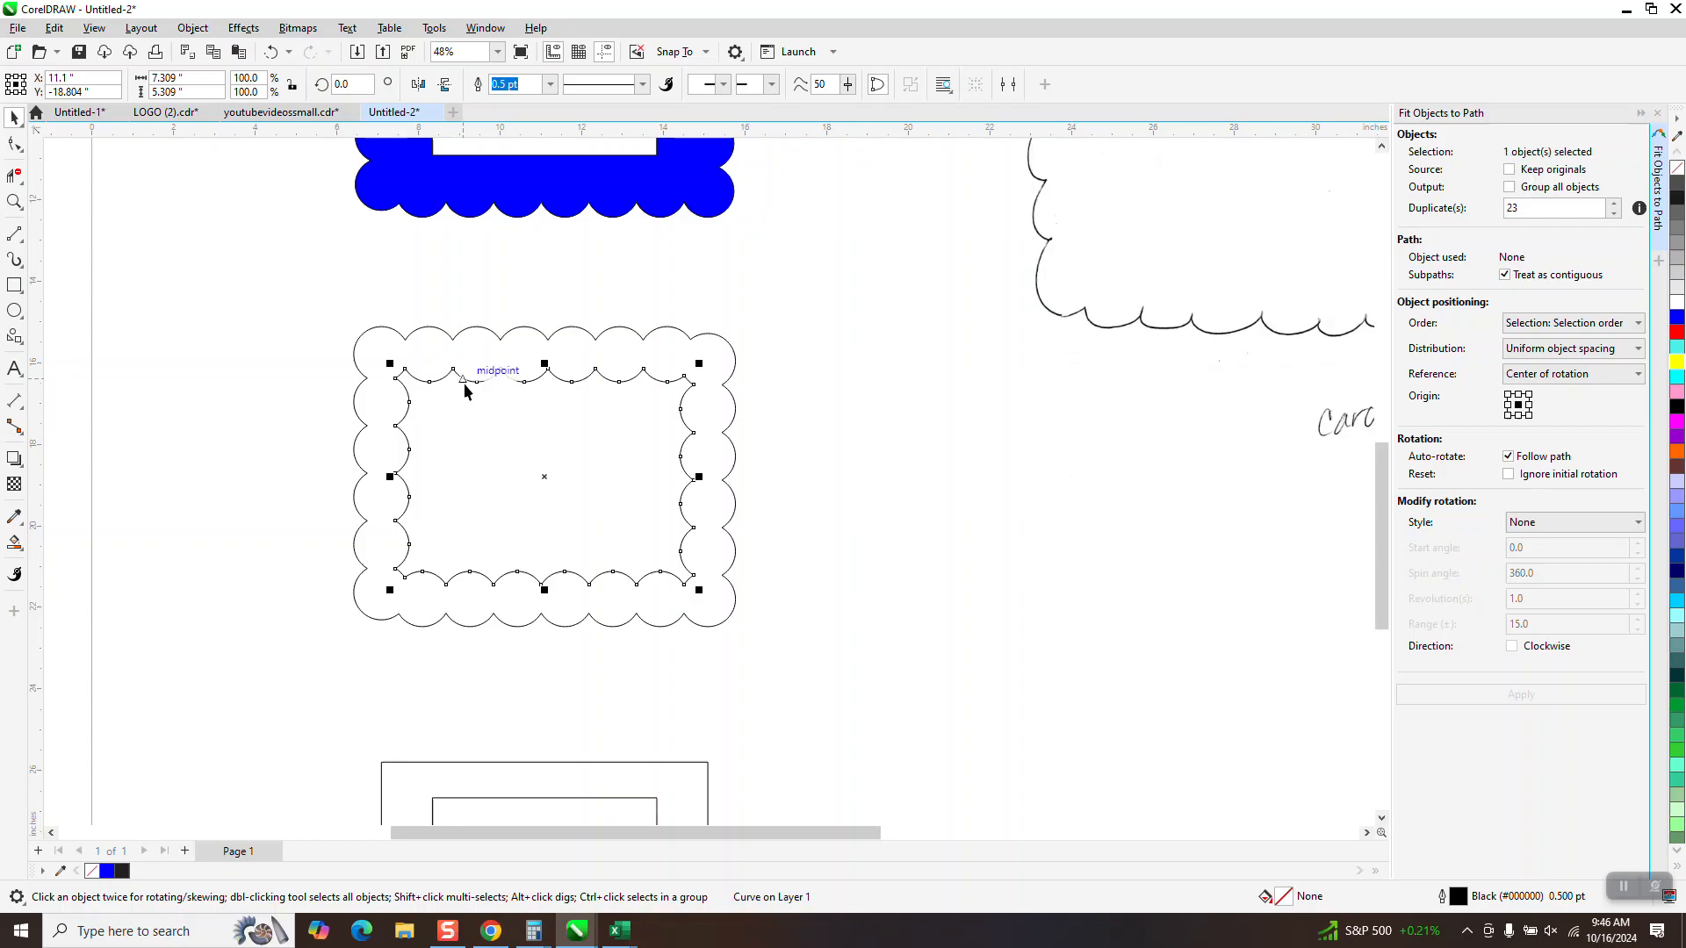
key(Delete)
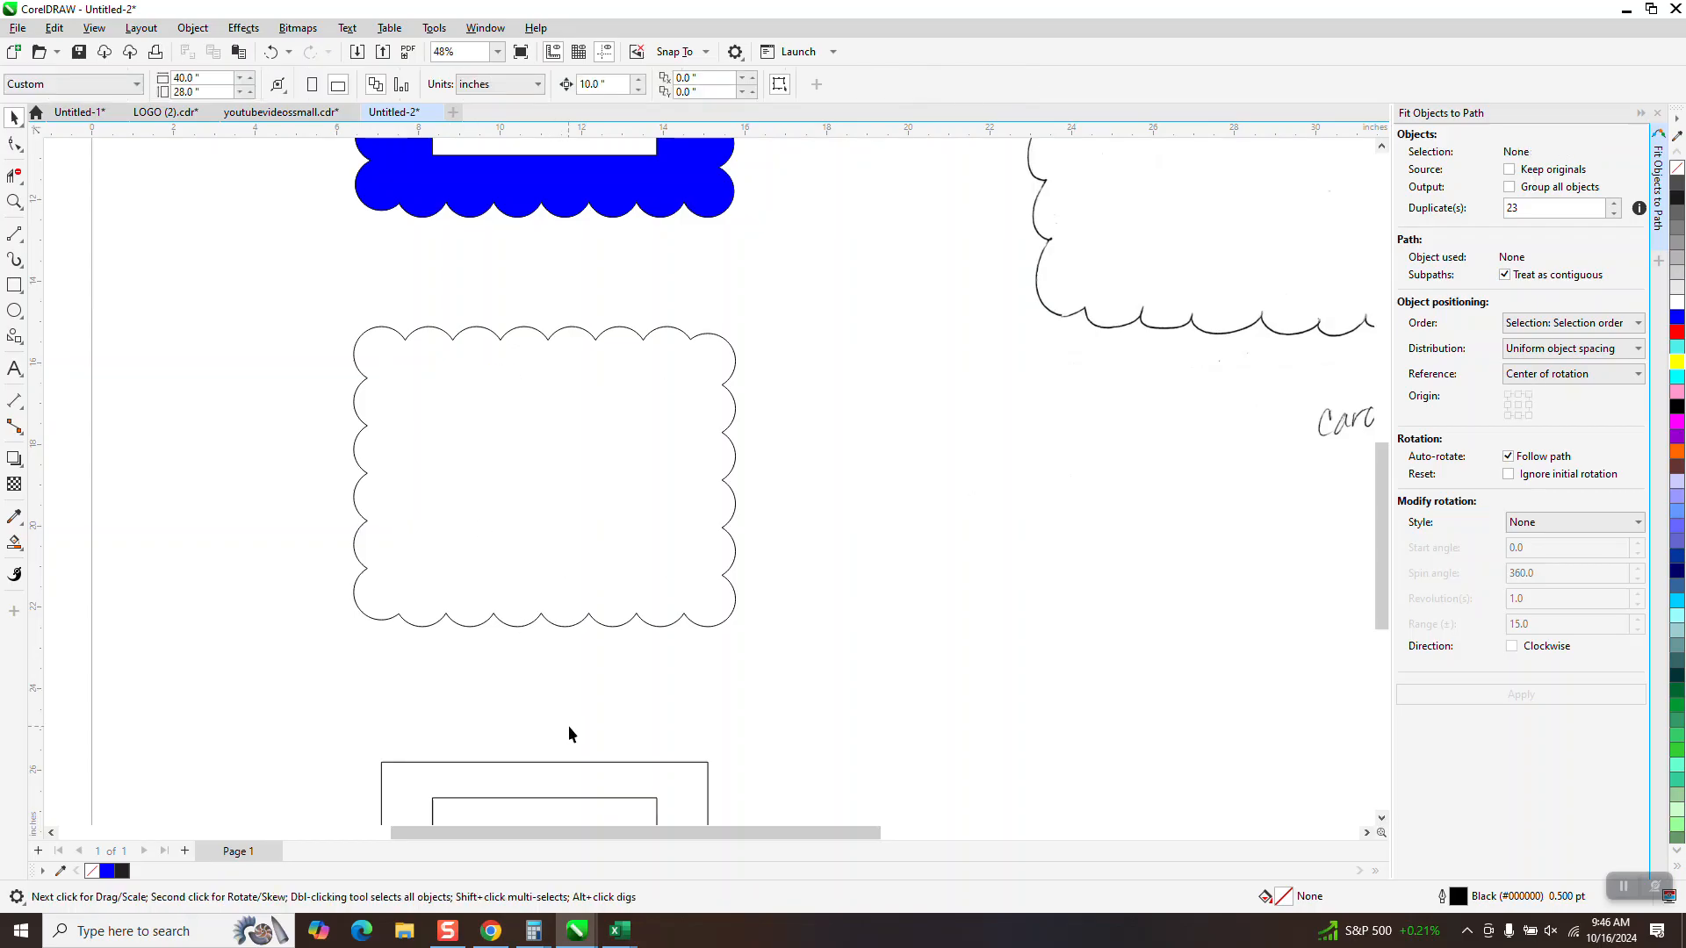
Delete the 8 by 6 inch rectangle and move the 5.5 by 4.25 inch rectangle up 10 inches into the scalloped outline
click(579, 795)
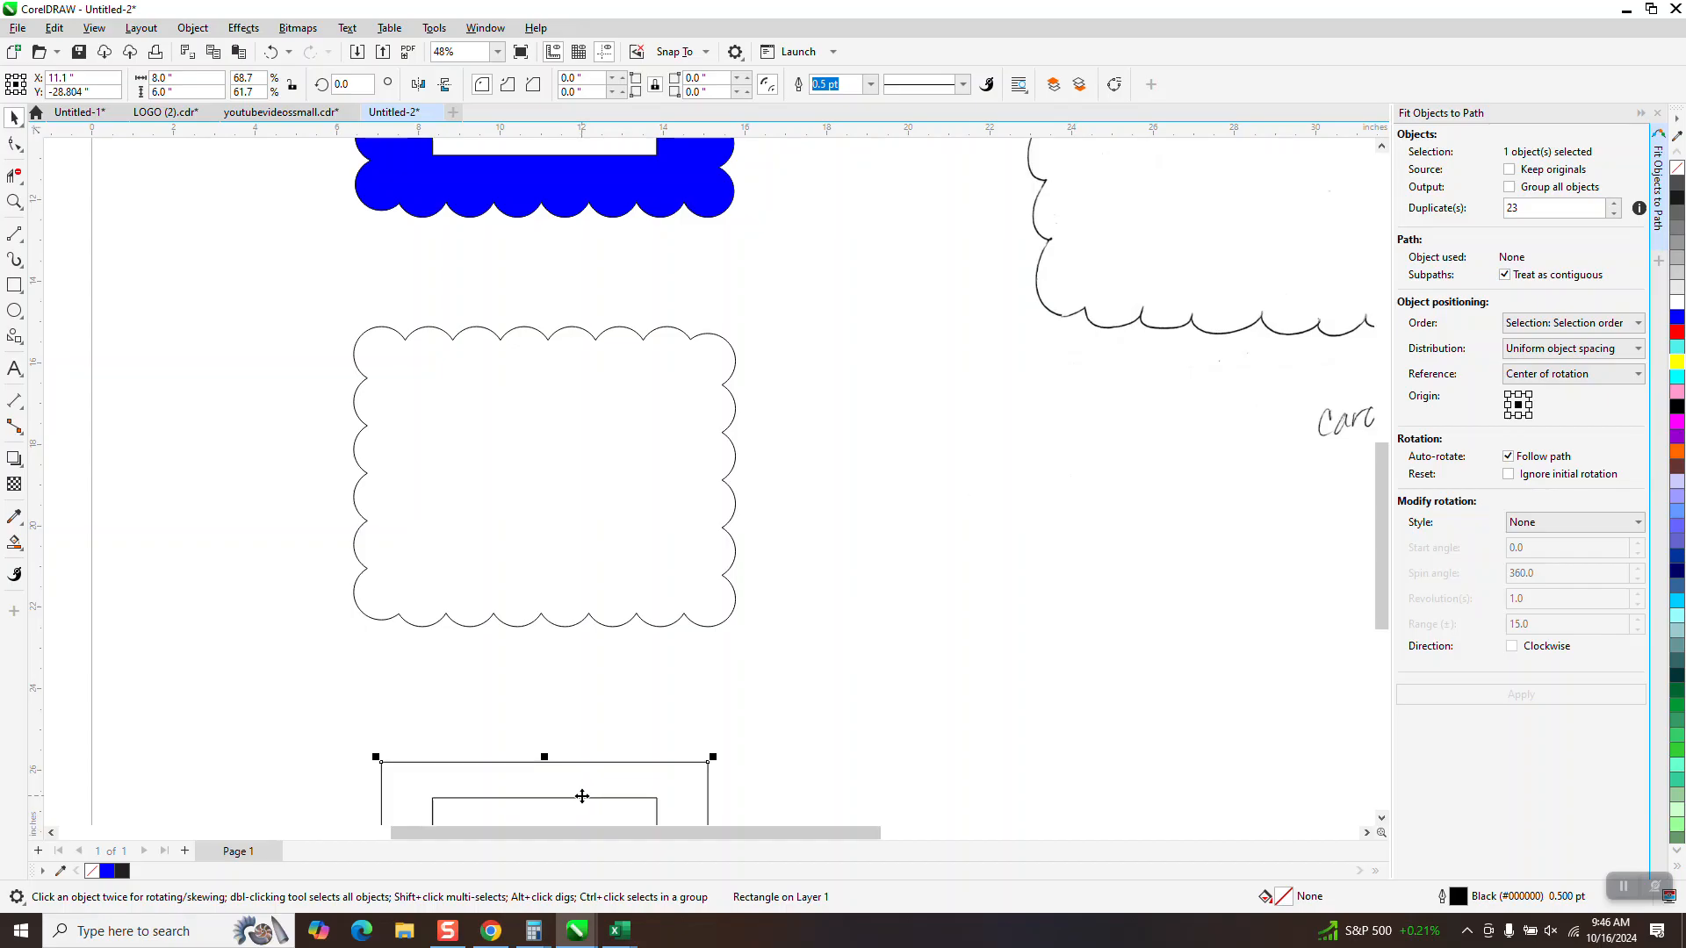
key(Up)
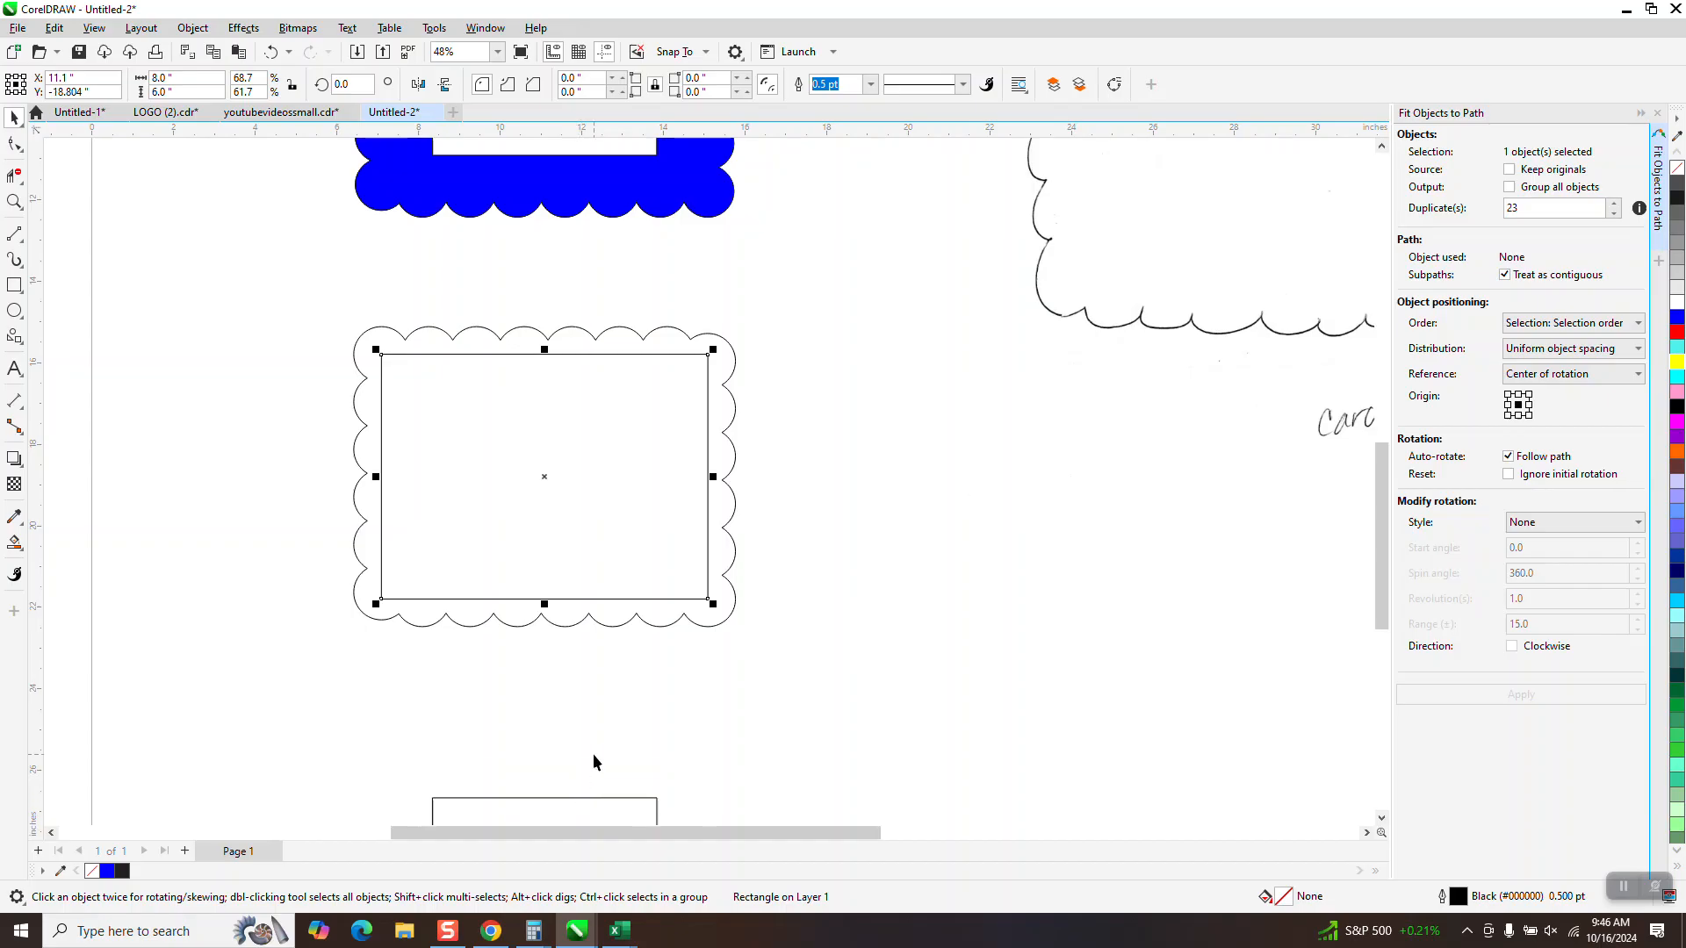
key(Delete)
click(618, 799)
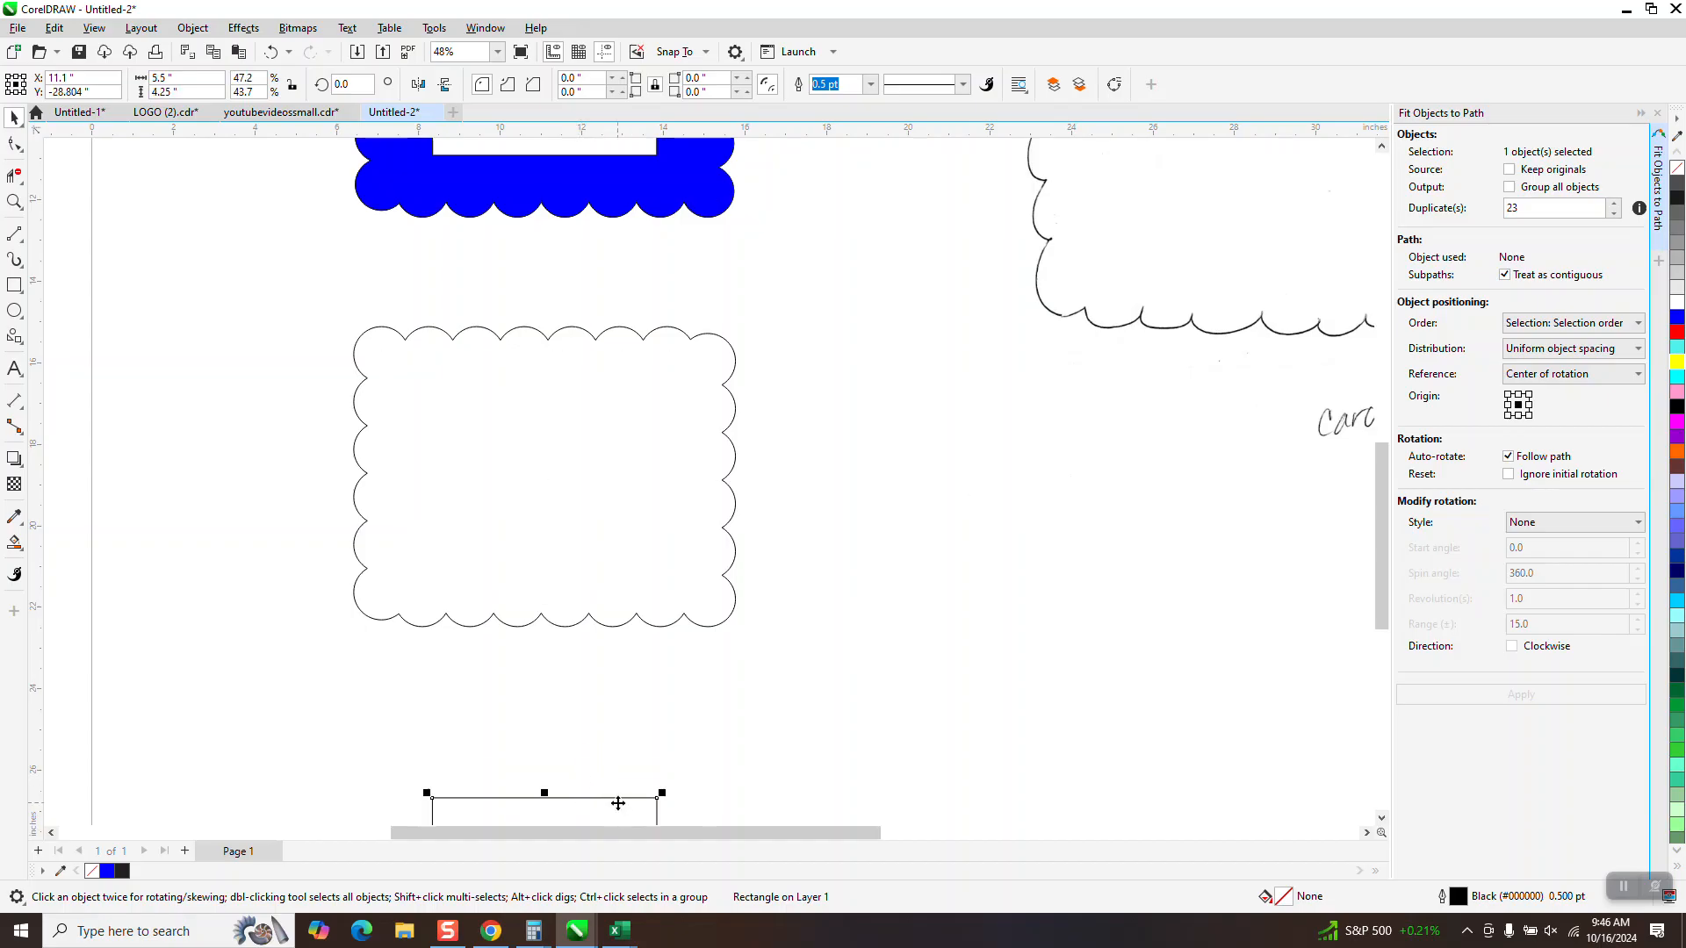
key(Up)
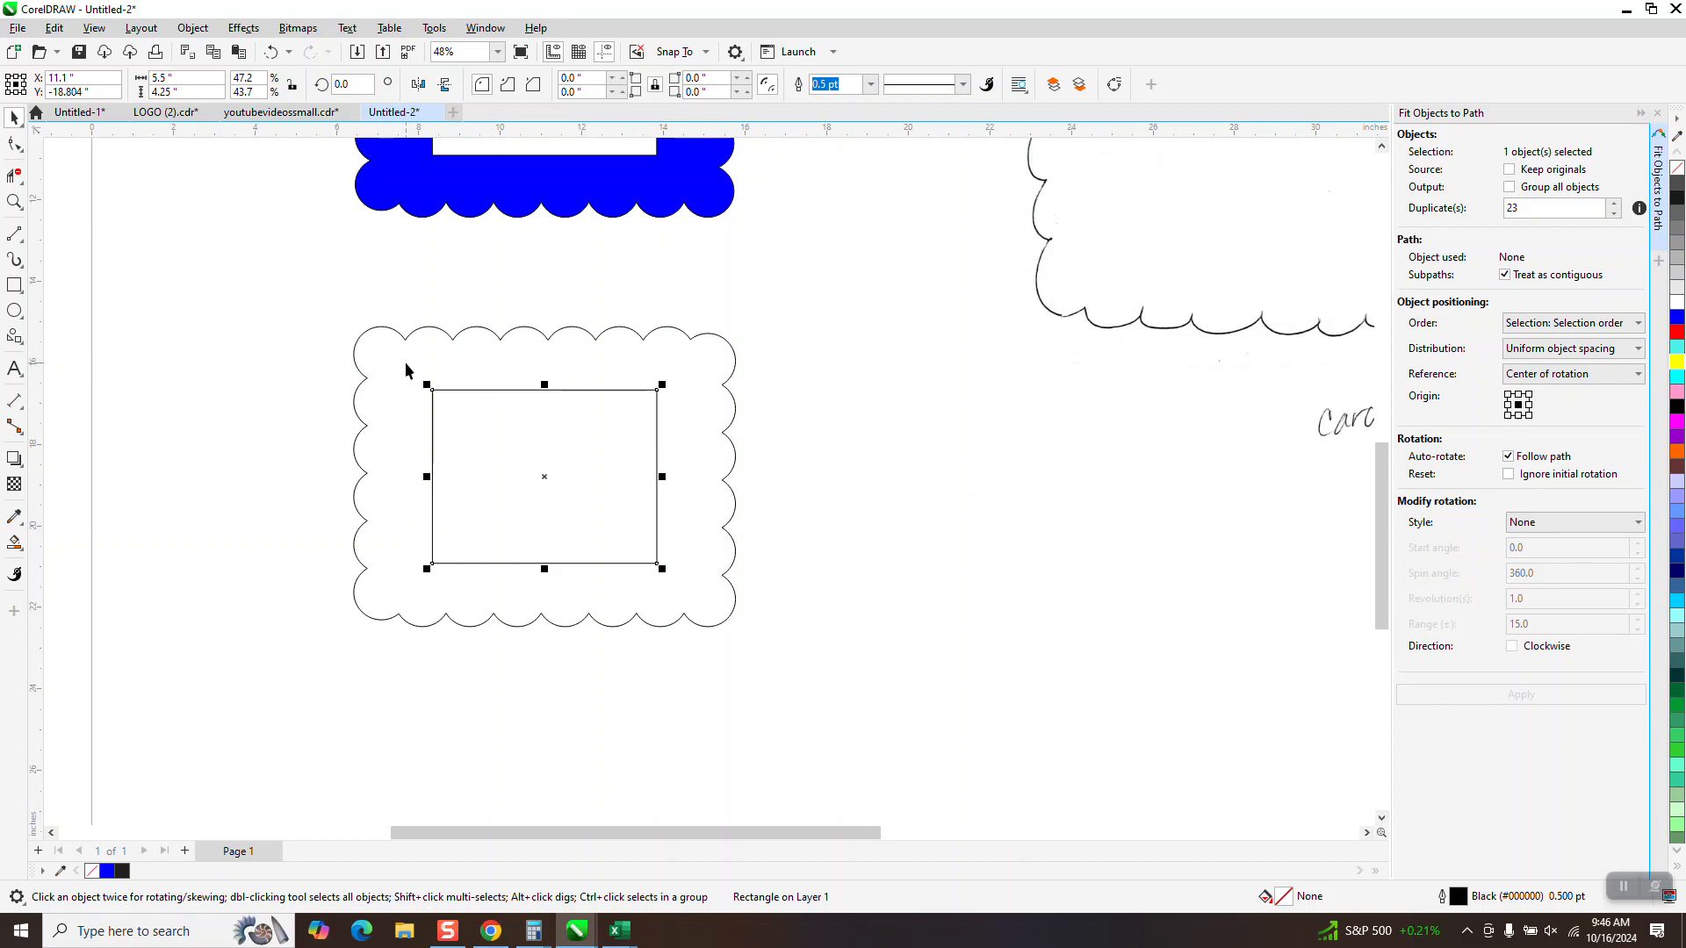
Undo the edits back to the single drawn circle at its original position, with both rectangles in place
click(272, 52)
click(272, 52)
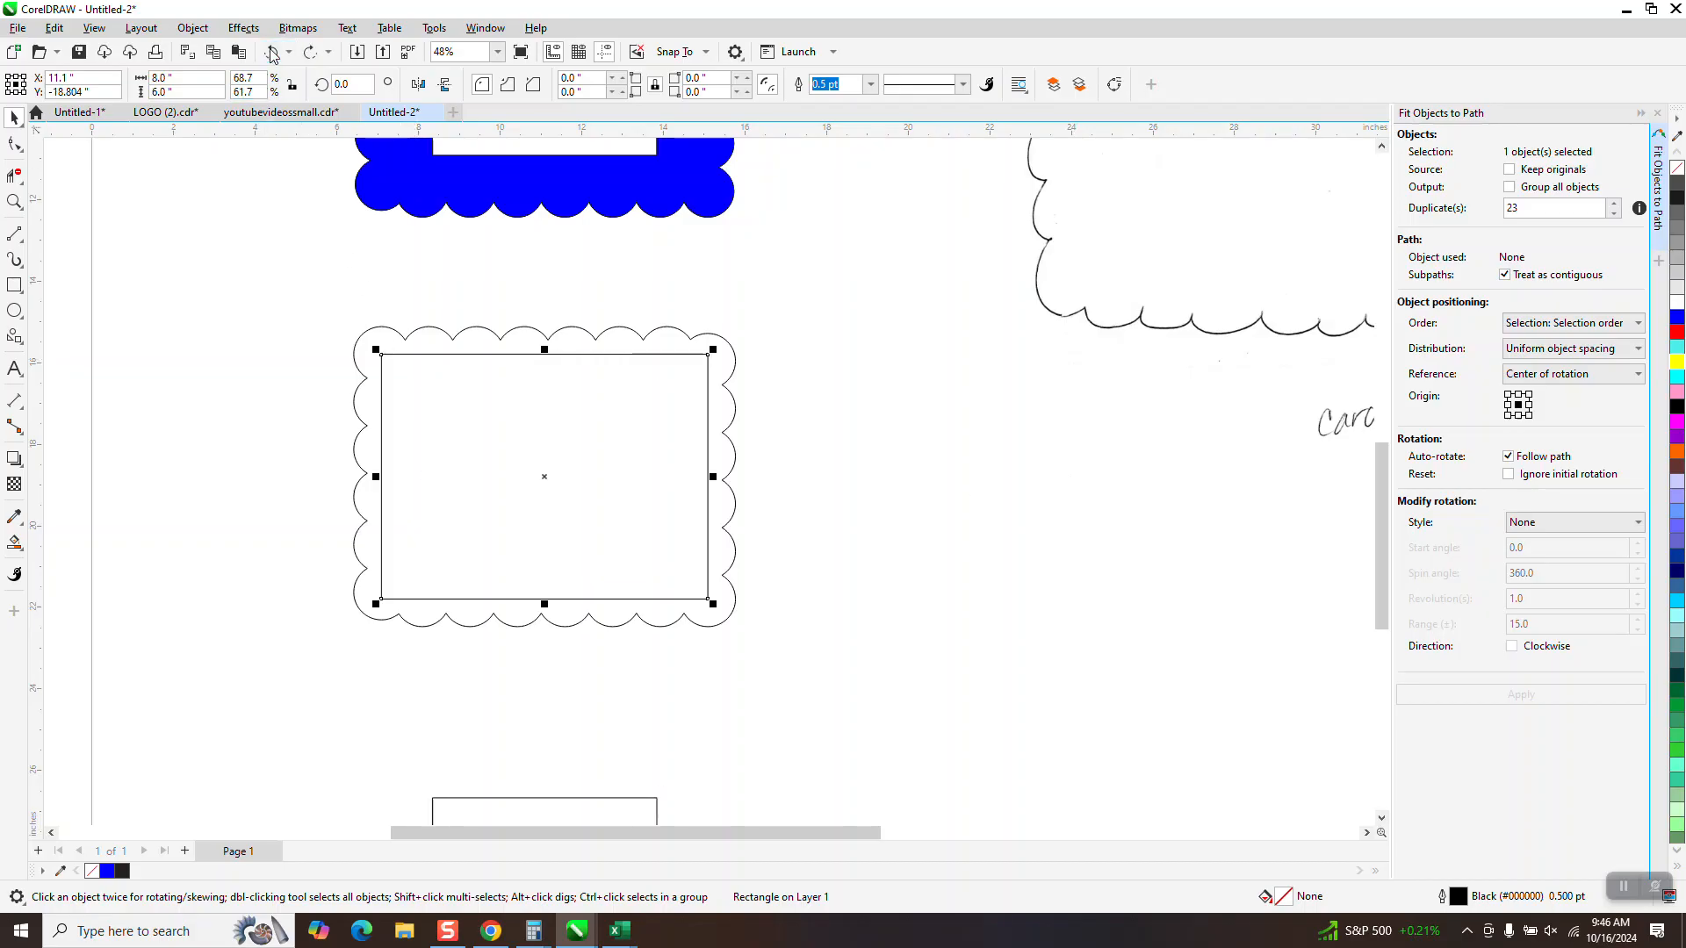
click(272, 53)
click(272, 53)
click(271, 51)
click(270, 52)
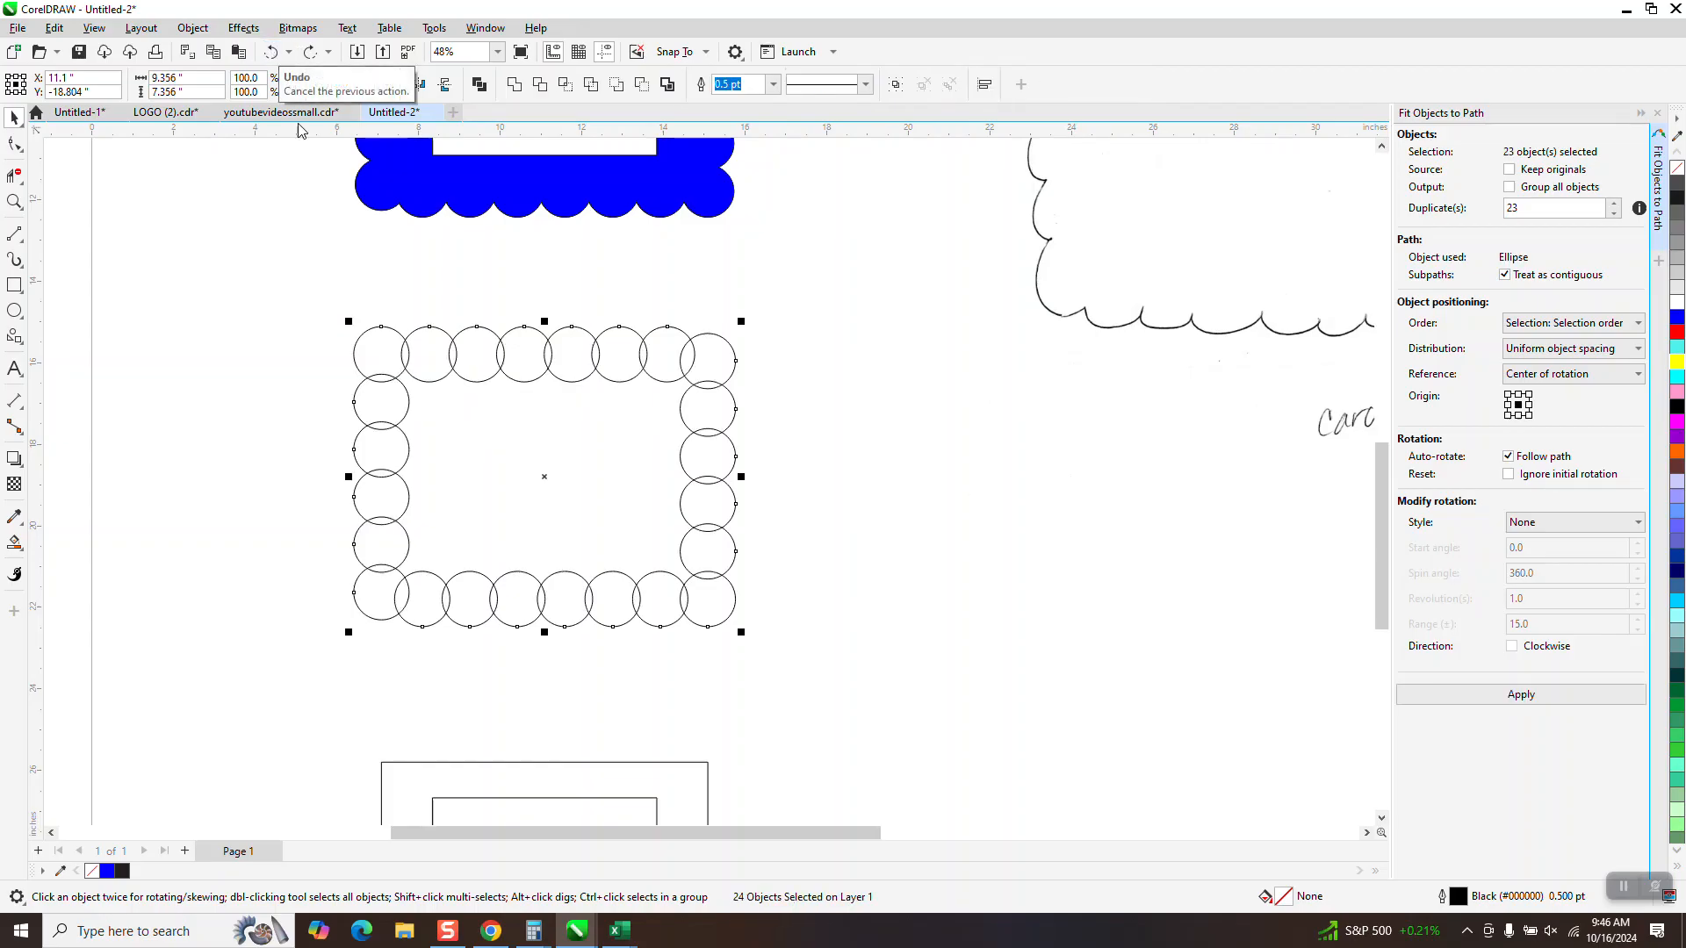
click(272, 54)
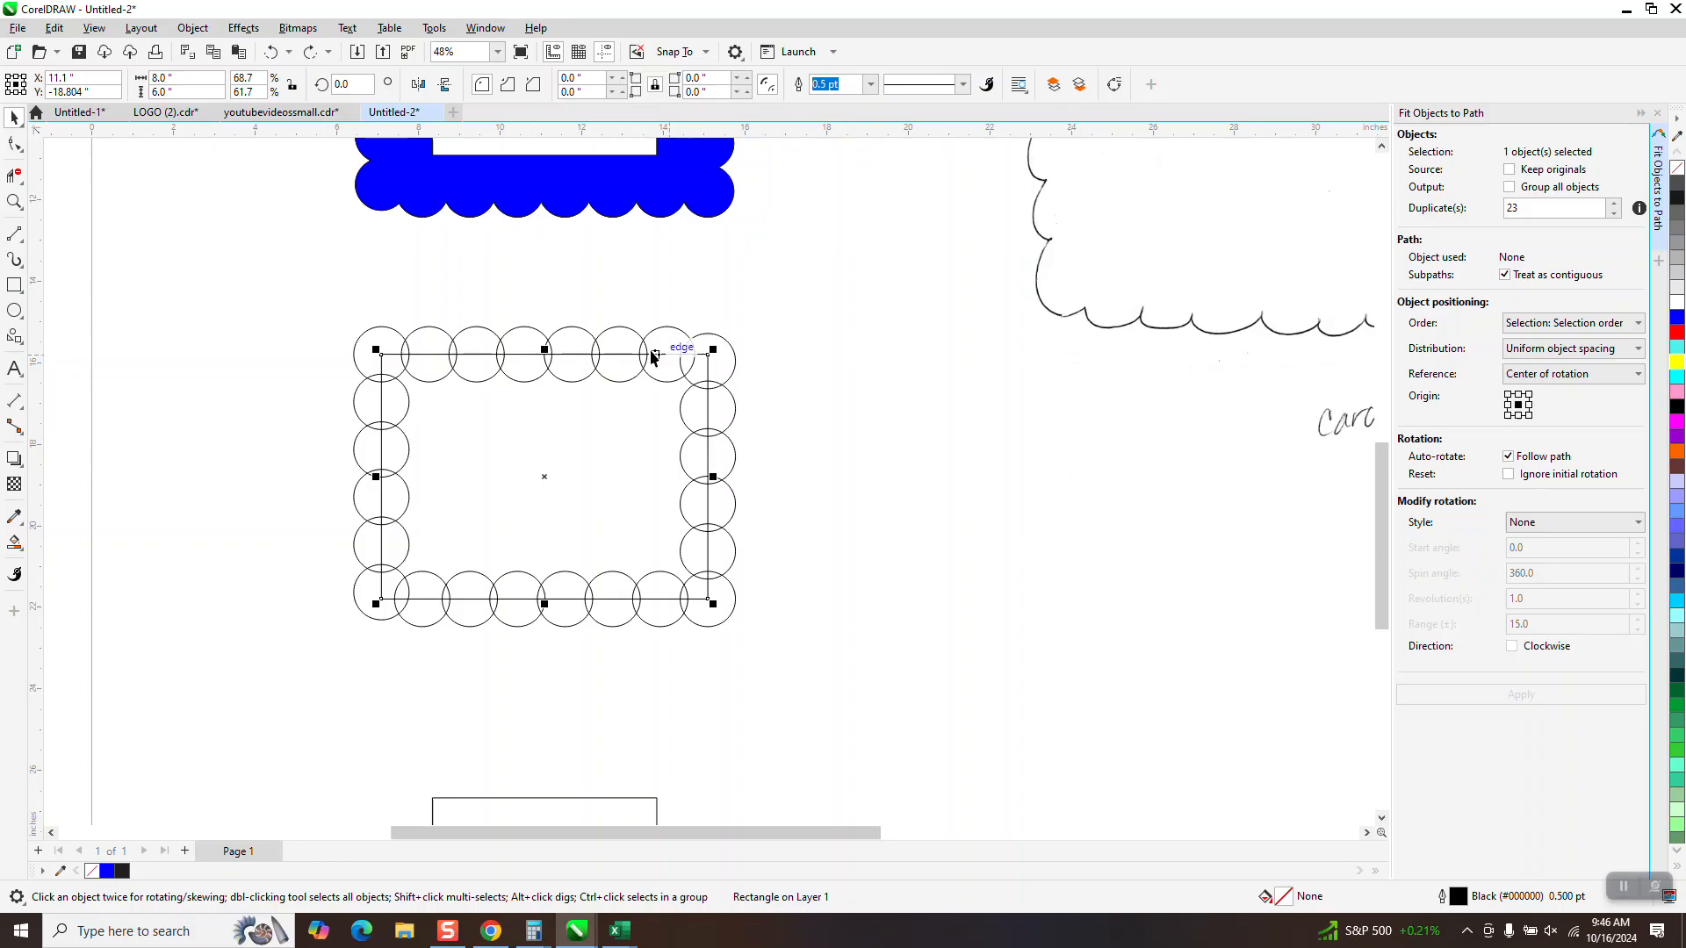
click(275, 56)
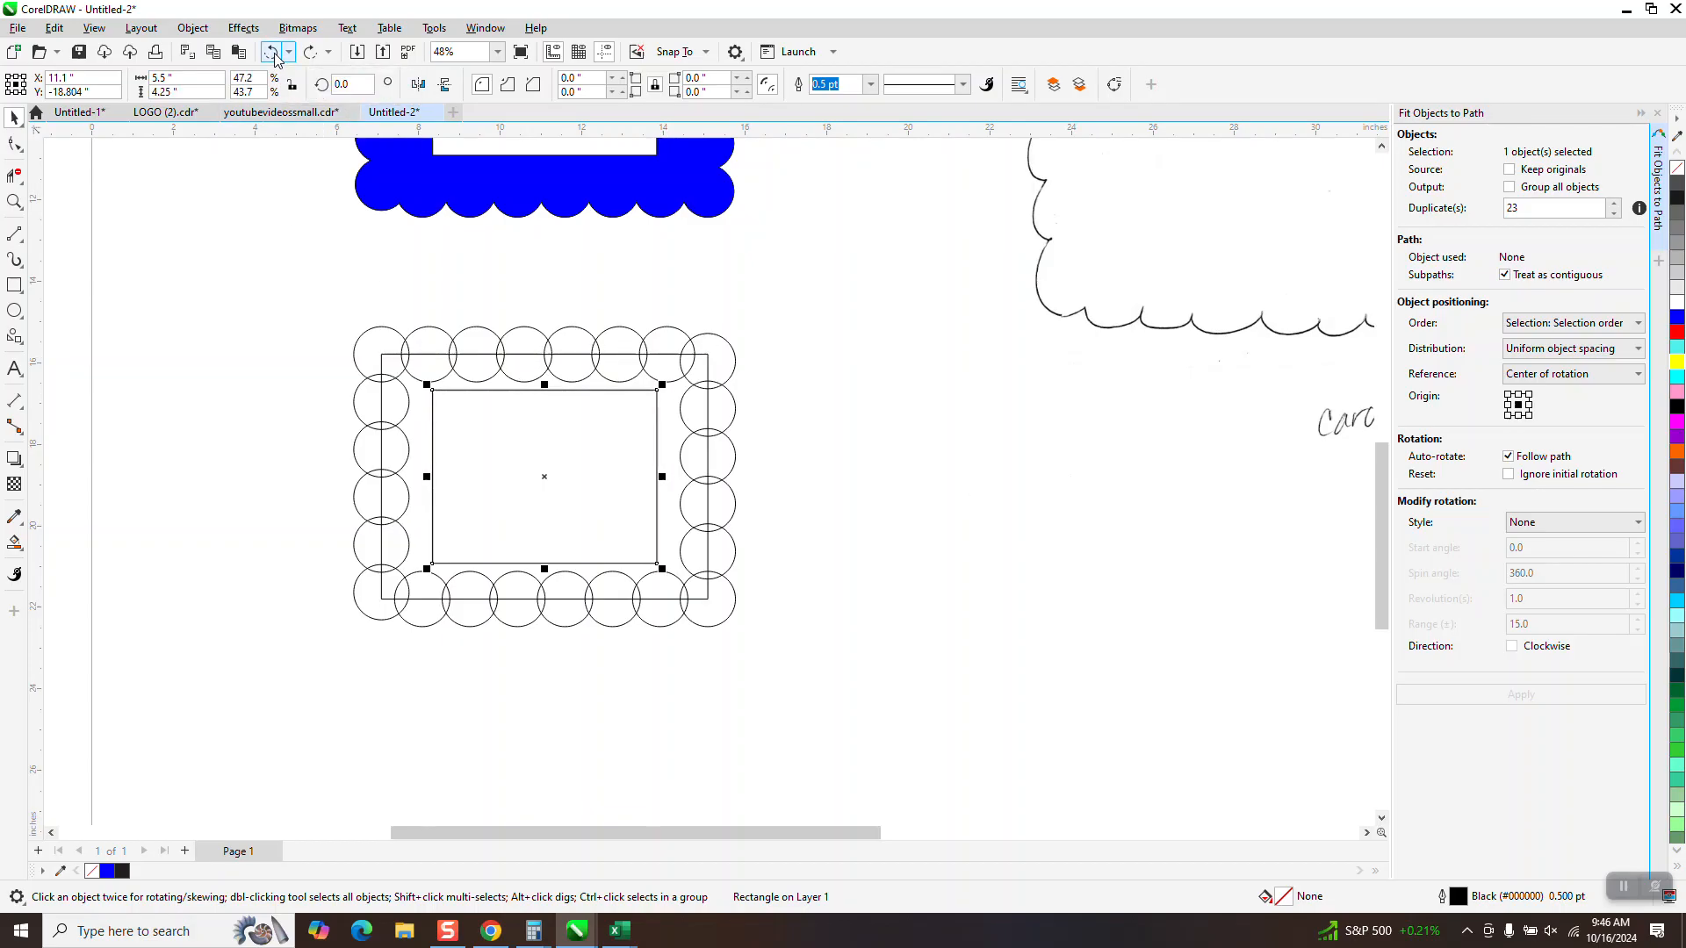
click(273, 53)
click(273, 52)
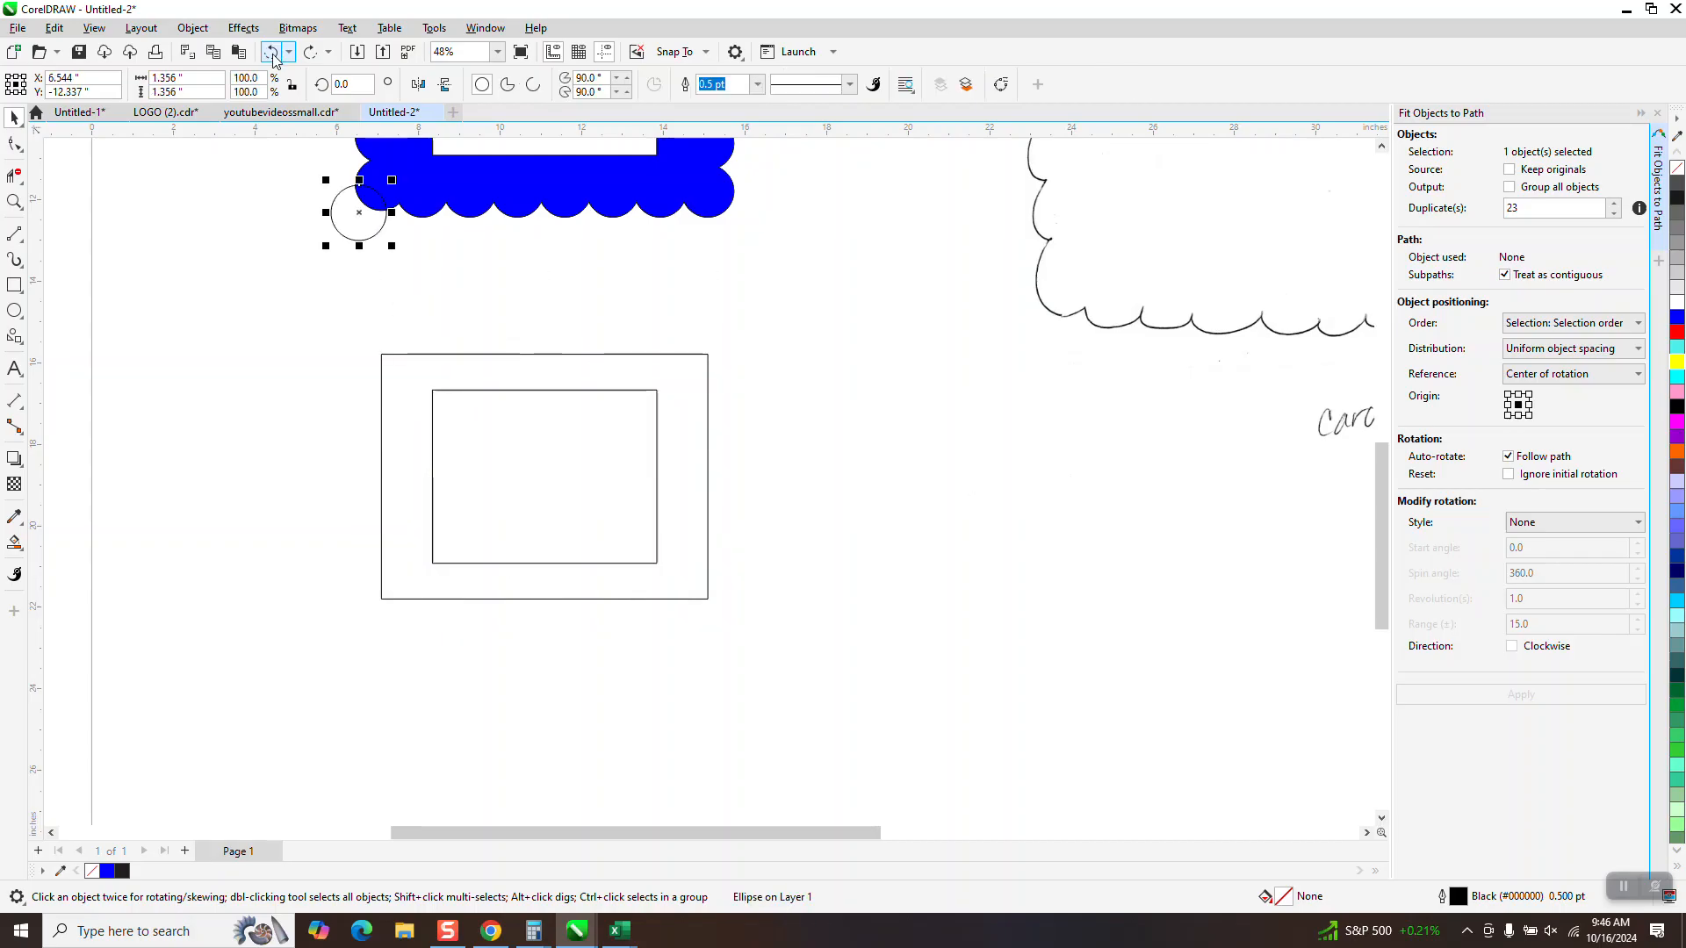
Move the circle just above the outer rectangle's upper-left corner and shift the 5.5 by 4.25 inch rectangle down 10 inches
drag(362, 218, 390, 314)
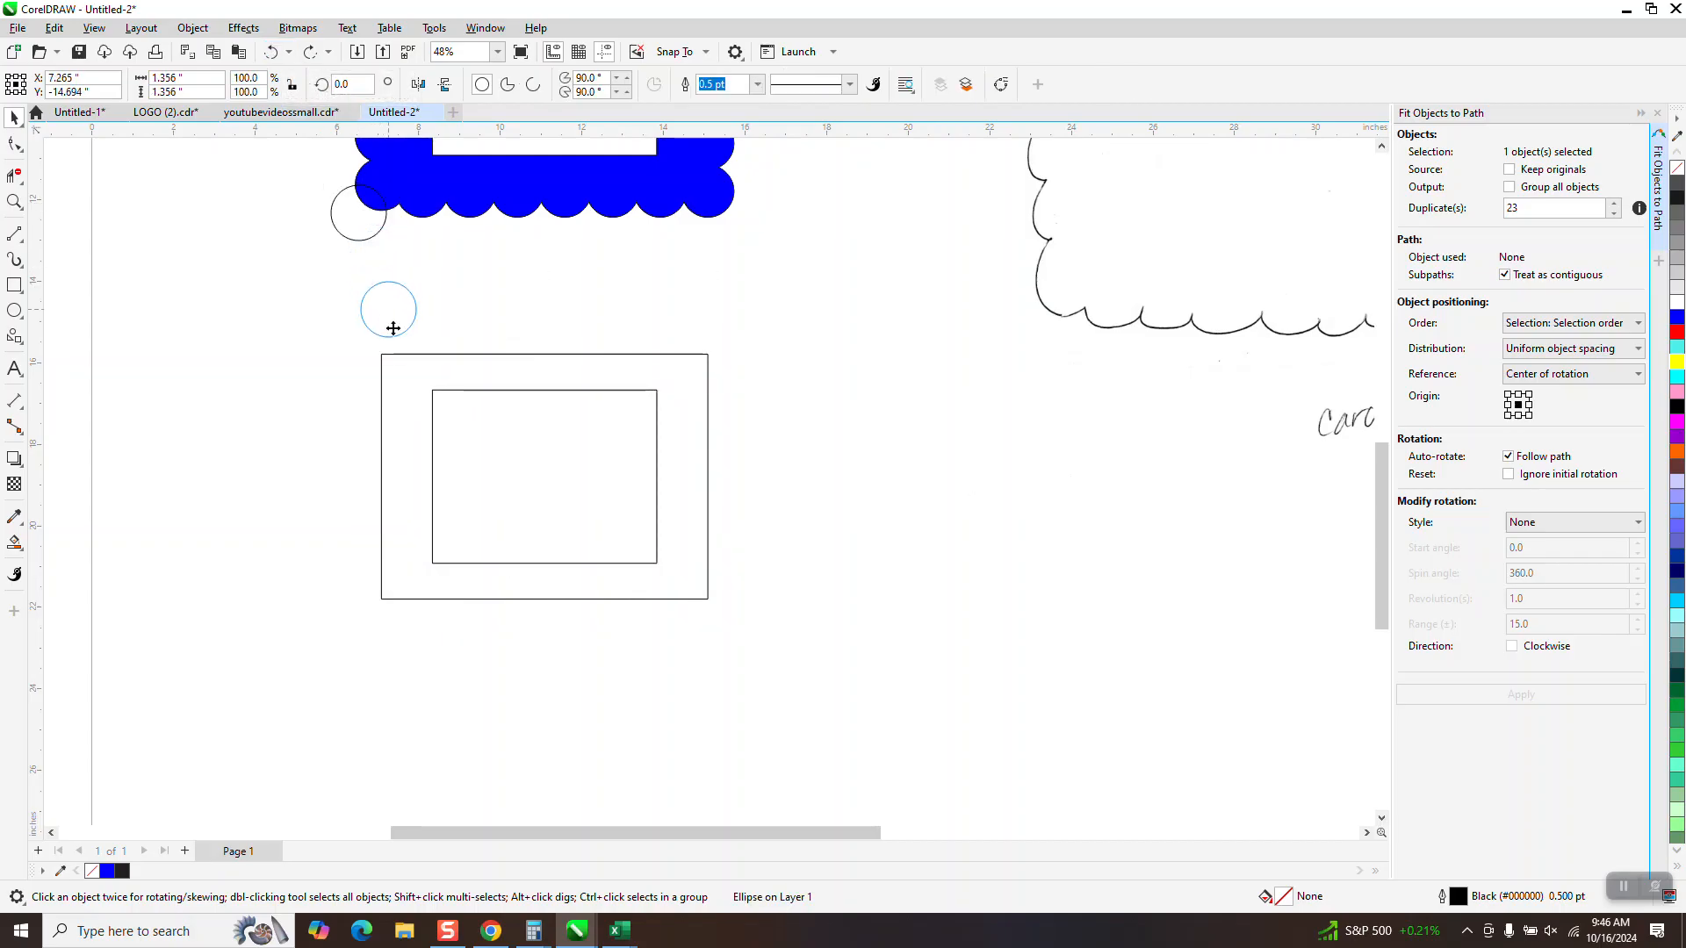
click(513, 394)
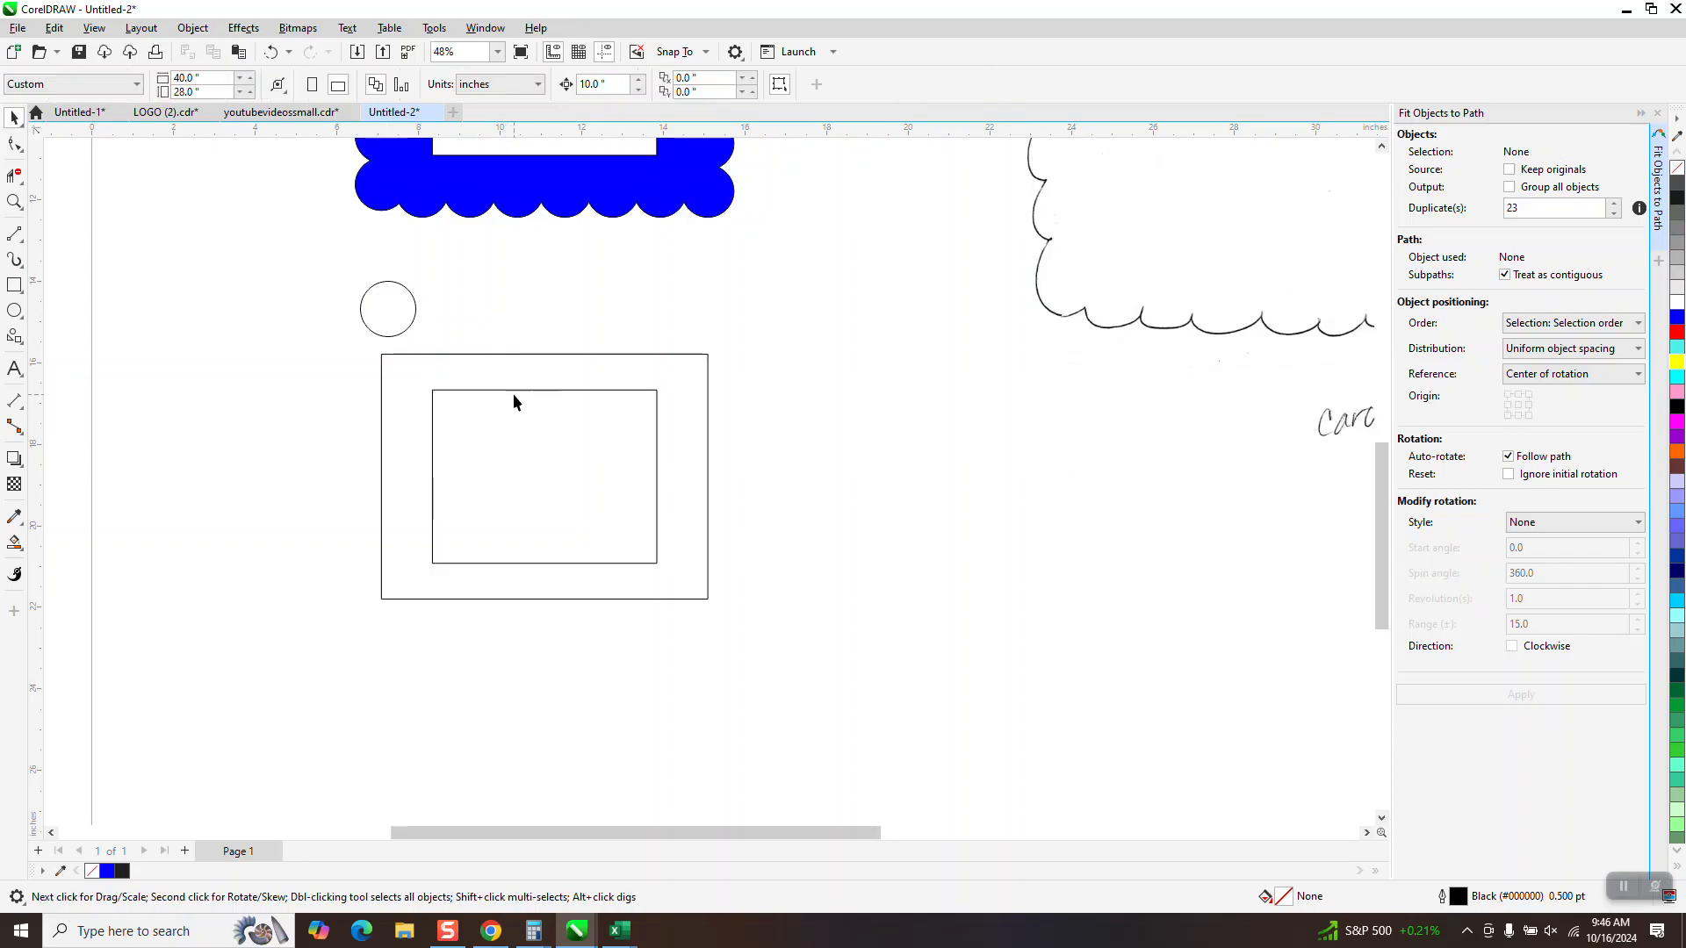
click(513, 391)
key(Down)
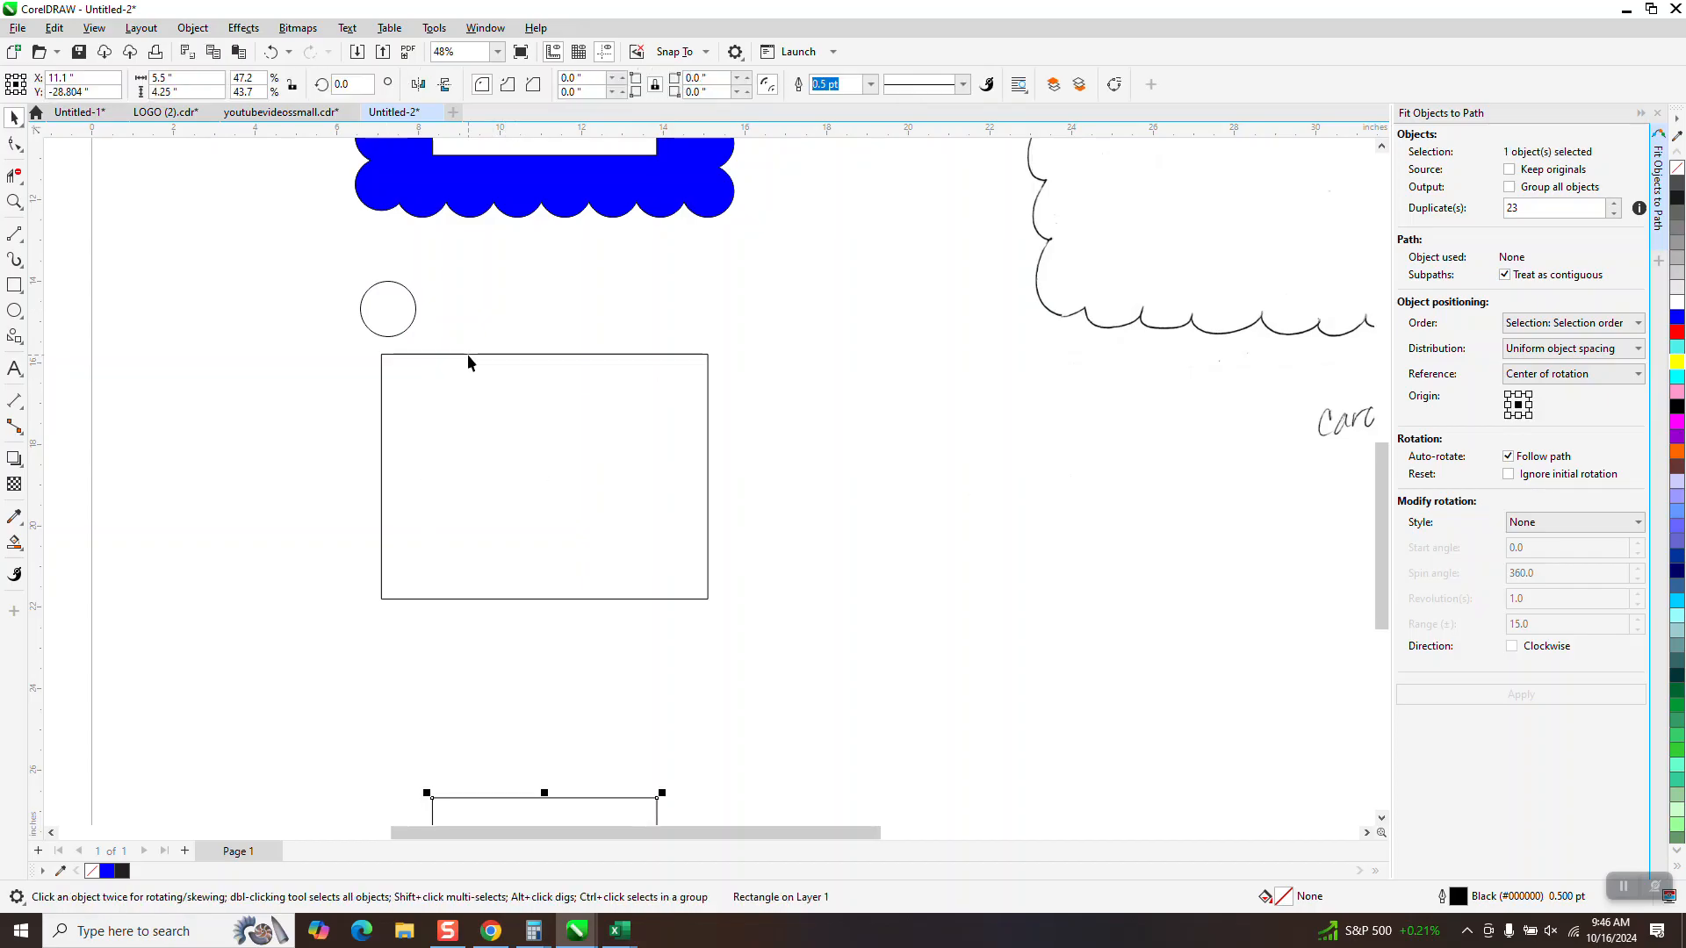
Enlarge the circle to about 1.58 inches and fit it with 23 duplicates along the 8 by 6 inch rectangle
click(413, 323)
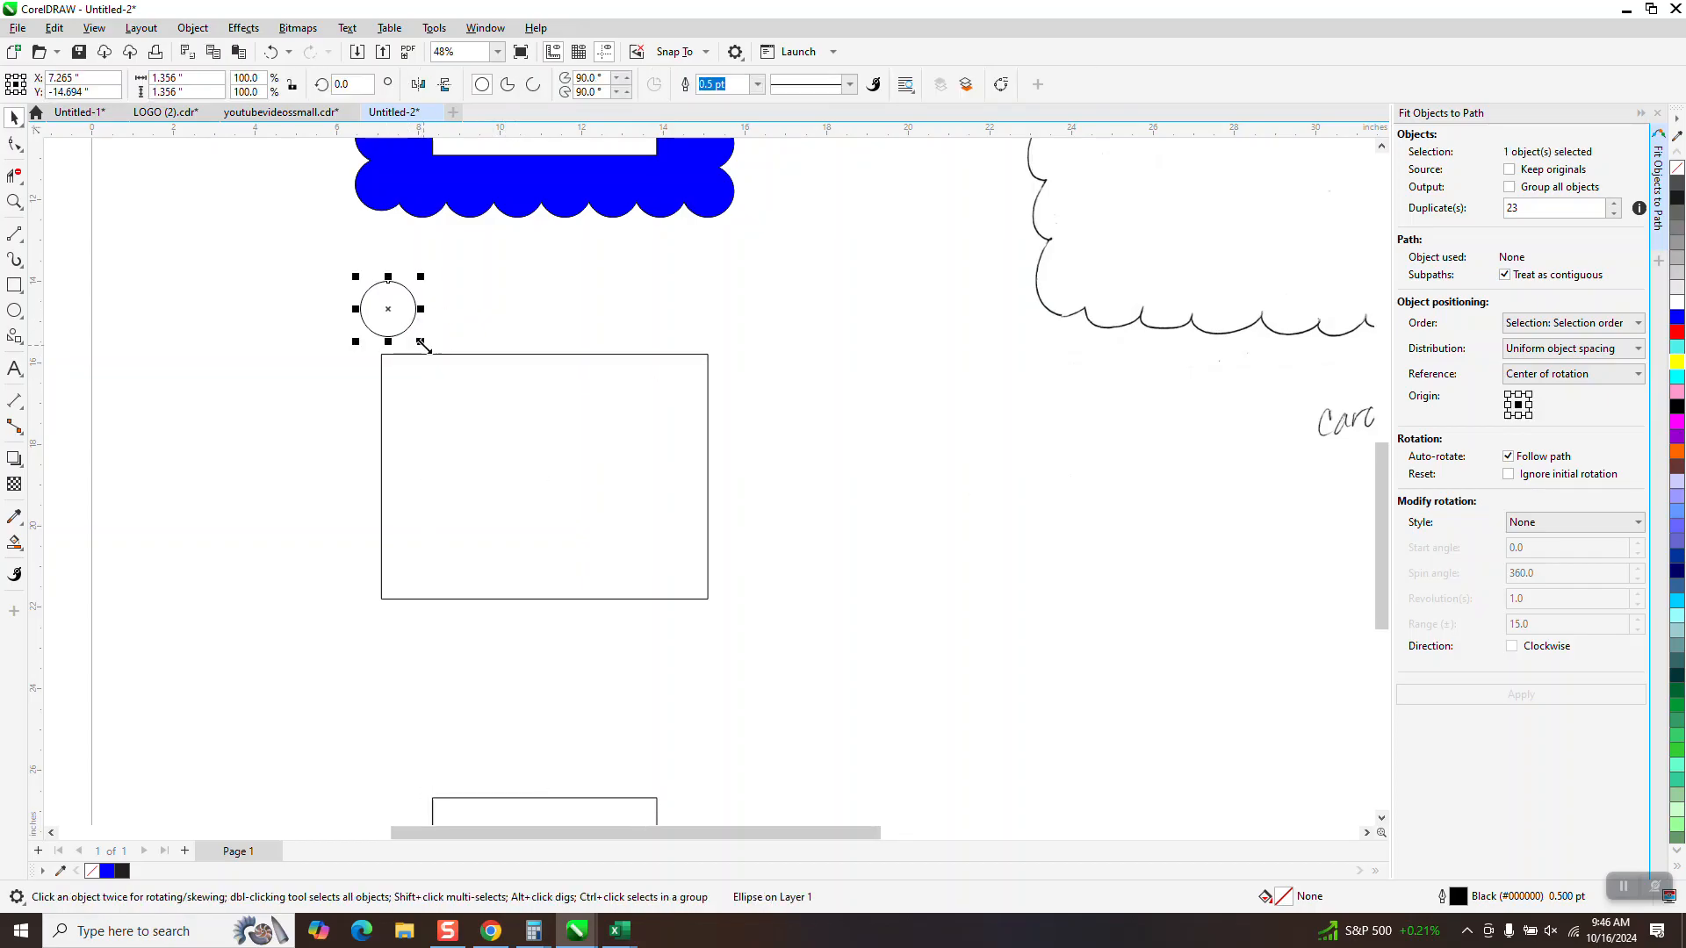
drag(422, 344, 439, 356)
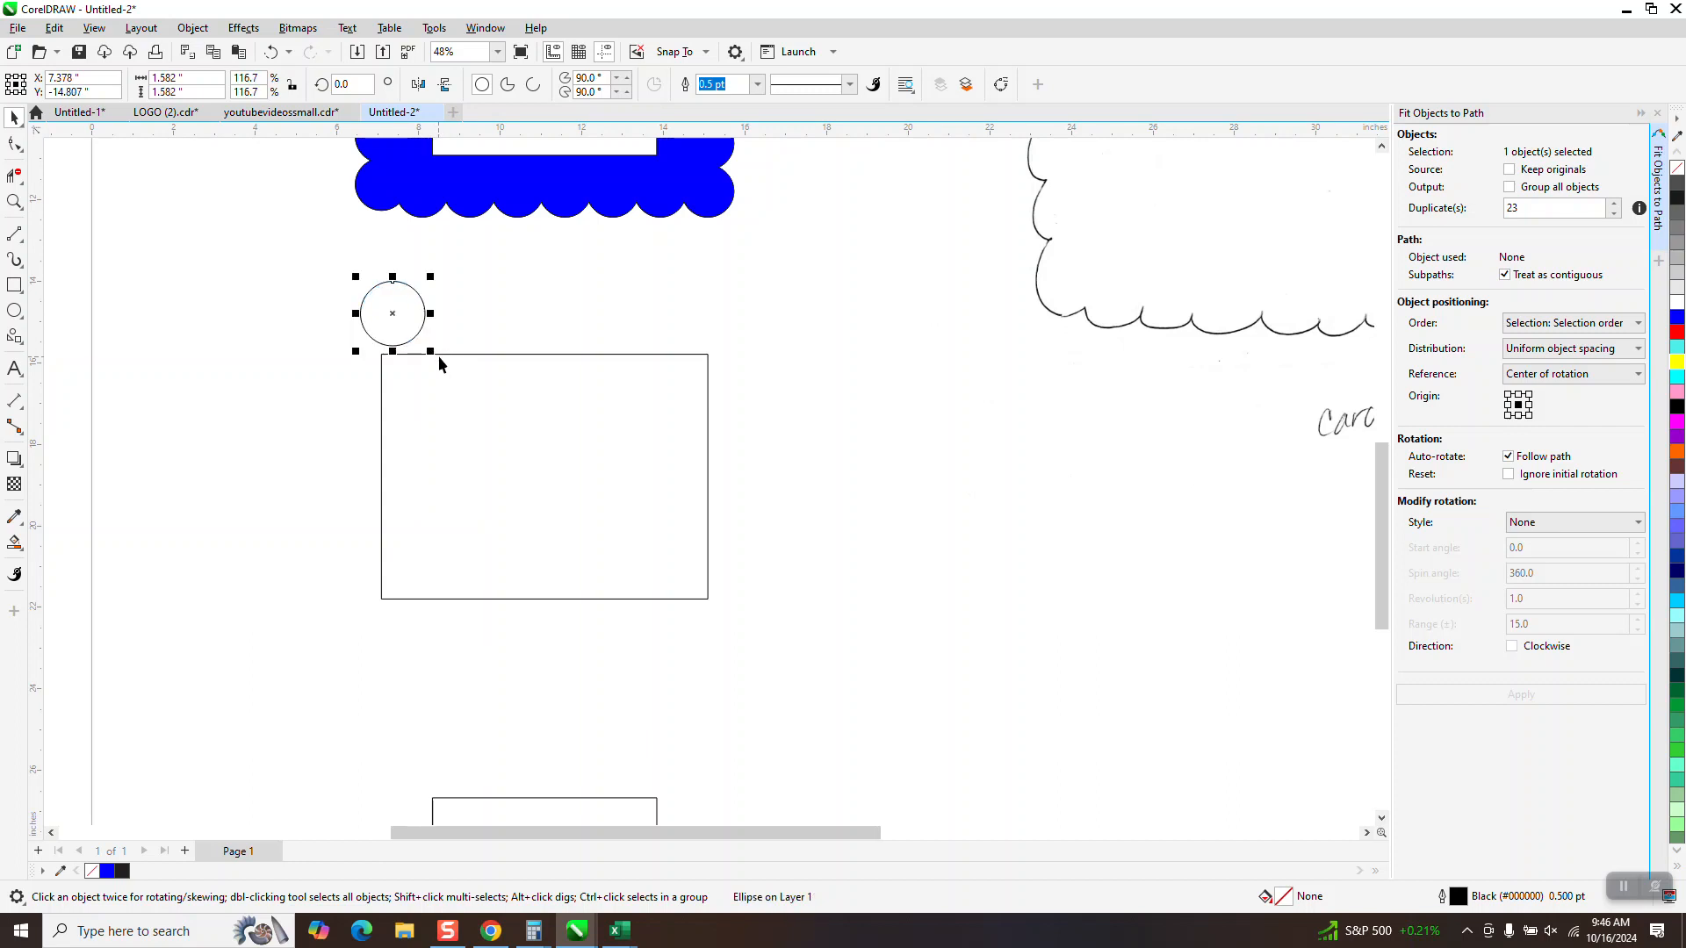
shift+click(511, 355)
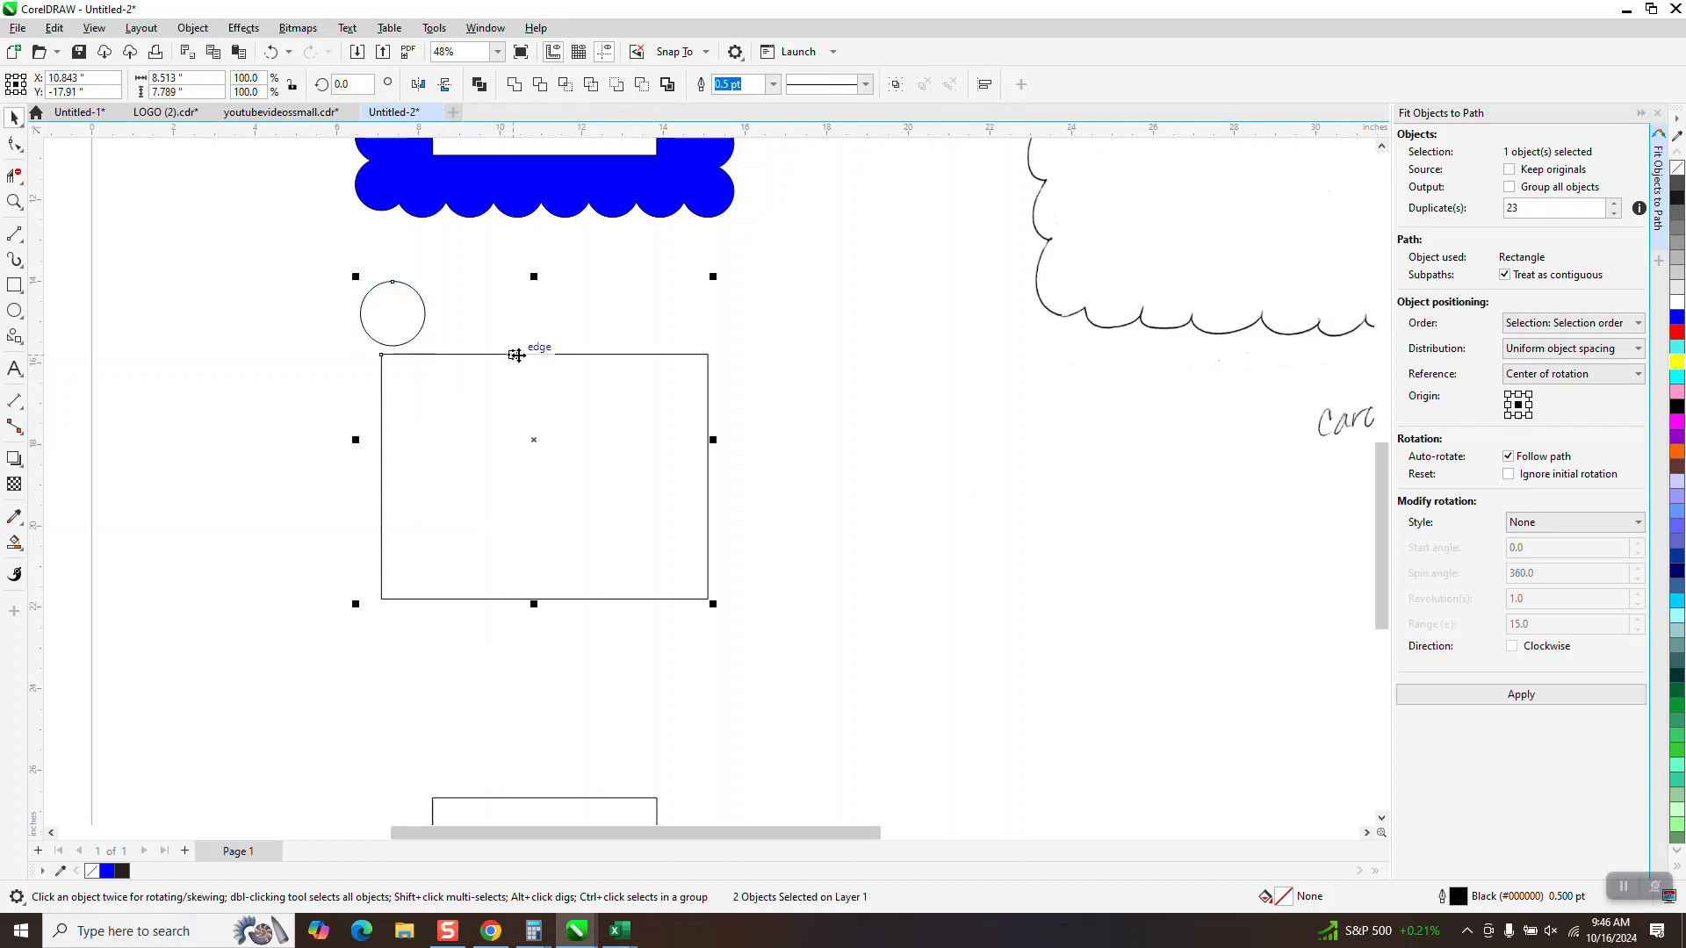
click(1498, 698)
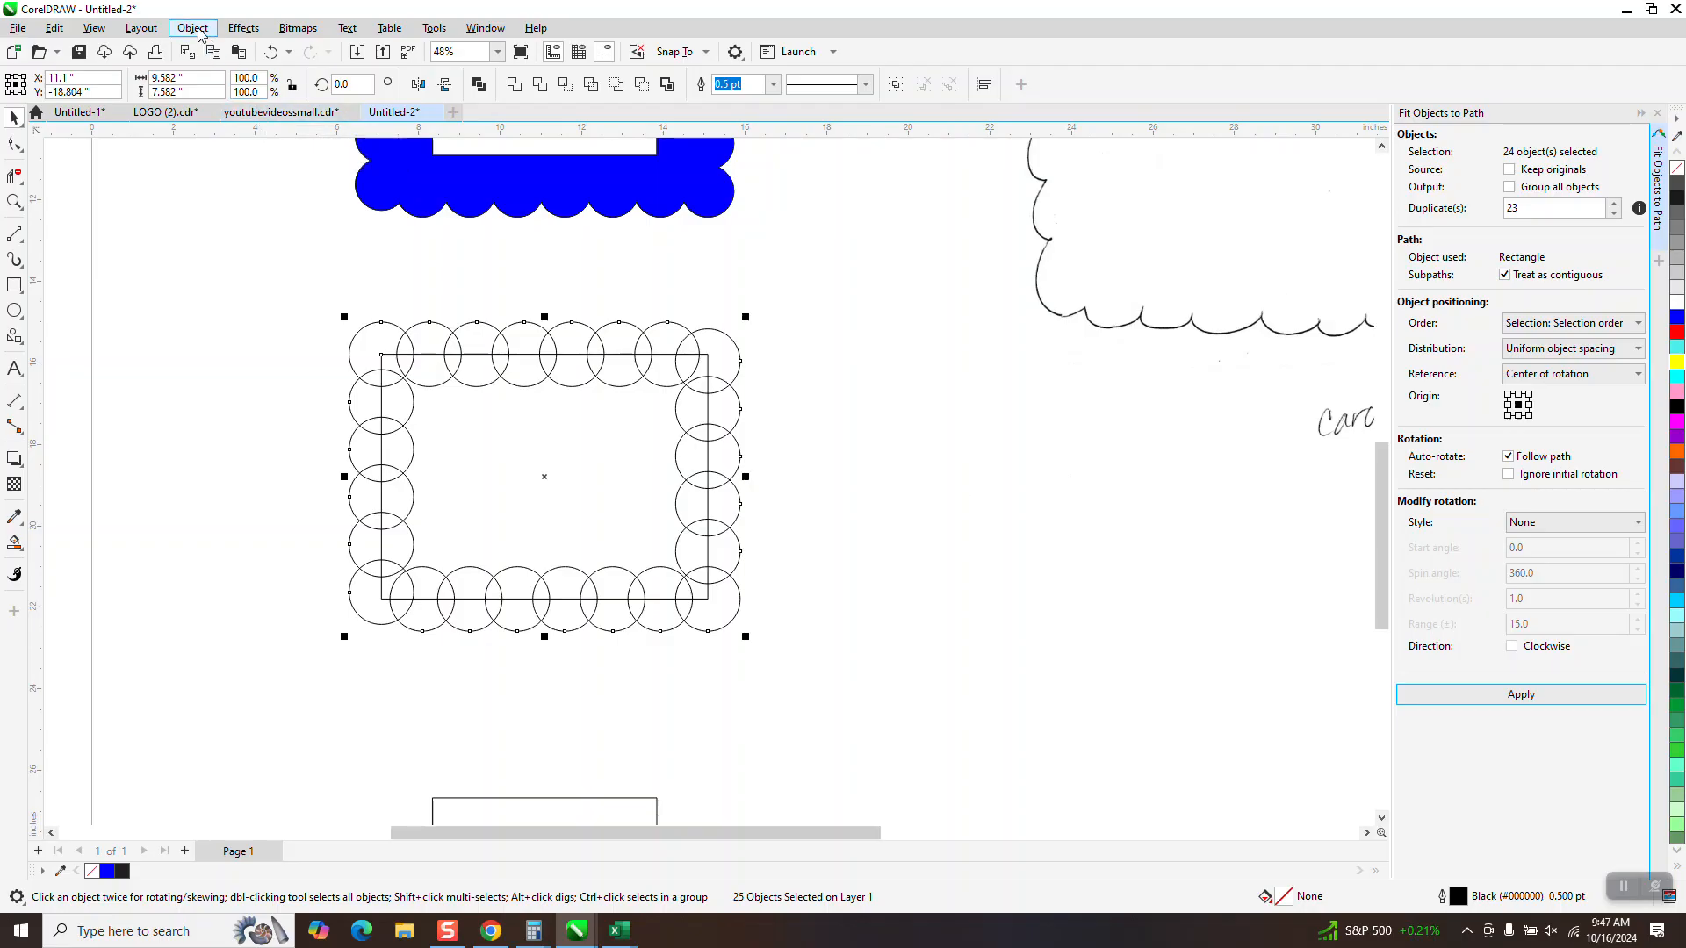
click(416, 235)
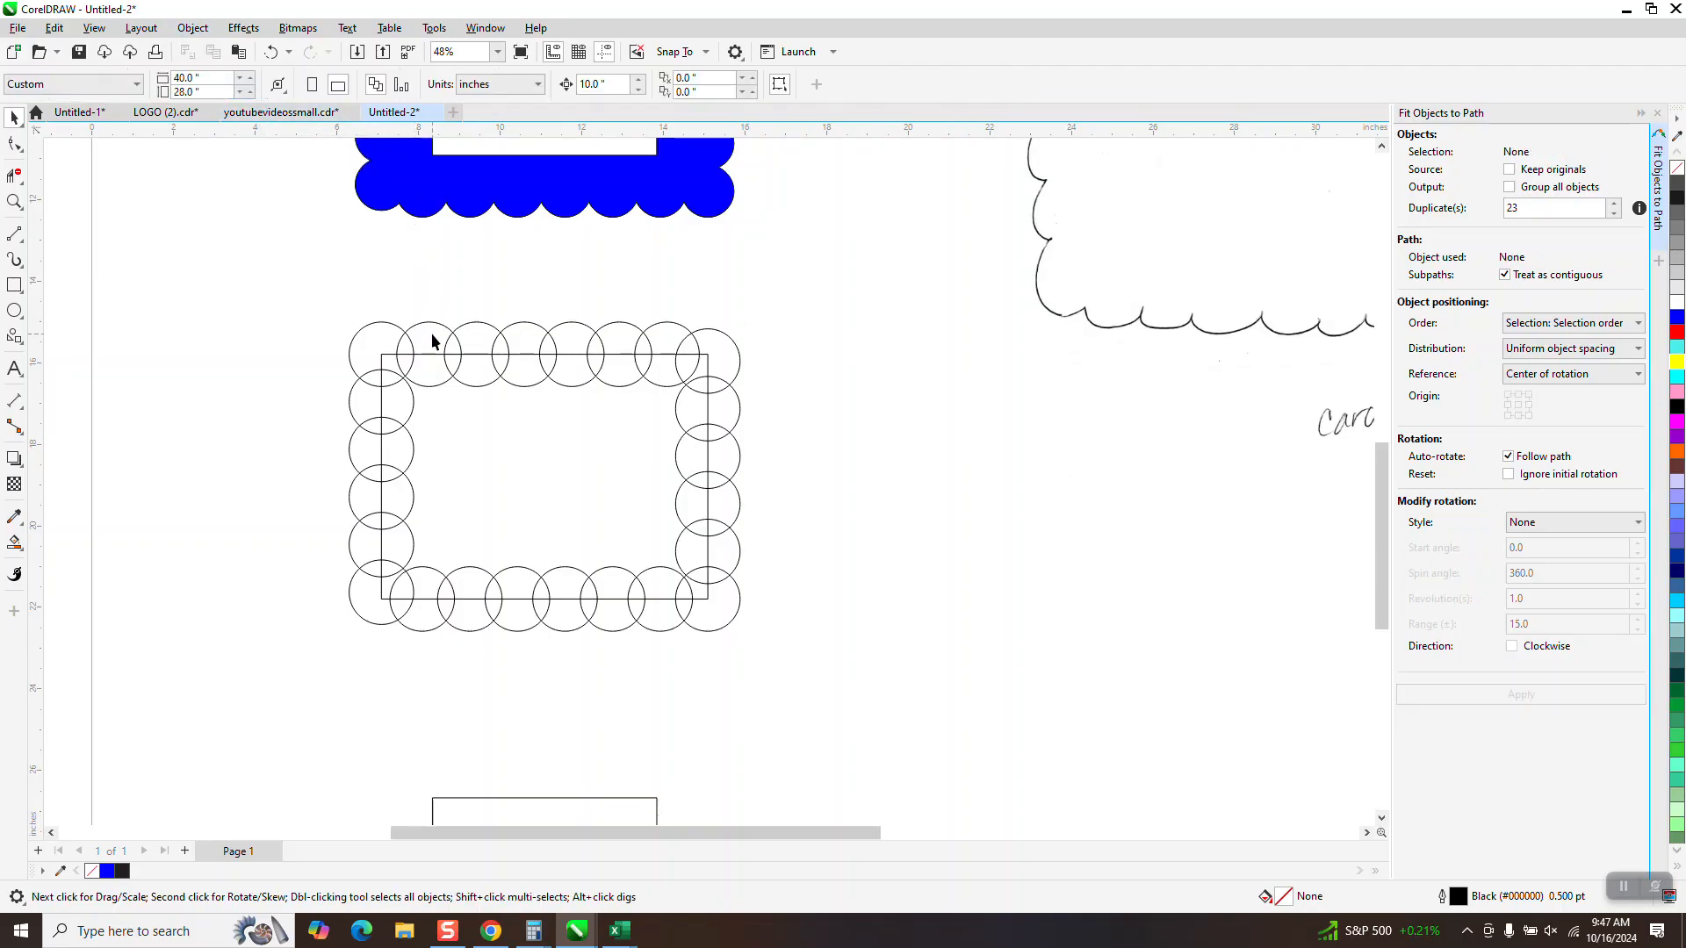
Move the 8 by 6 inch rectangle down 10 inches and weld the ring of circles into one outline
click(383, 362)
key(Down)
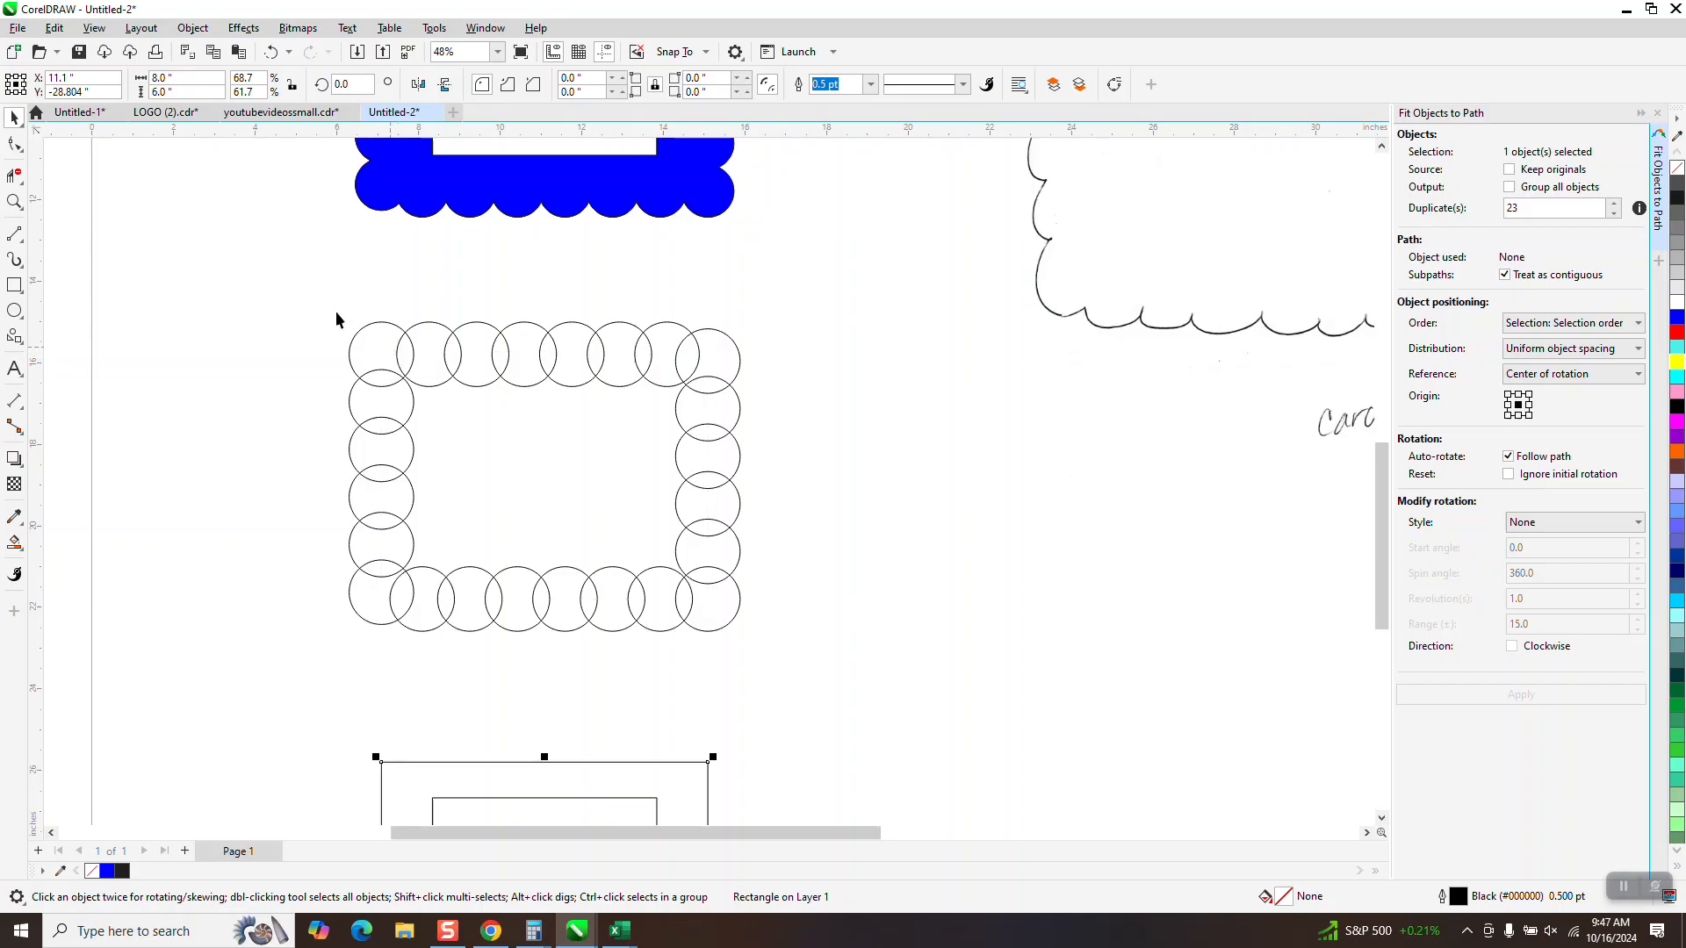
drag(446, 535, 866, 675)
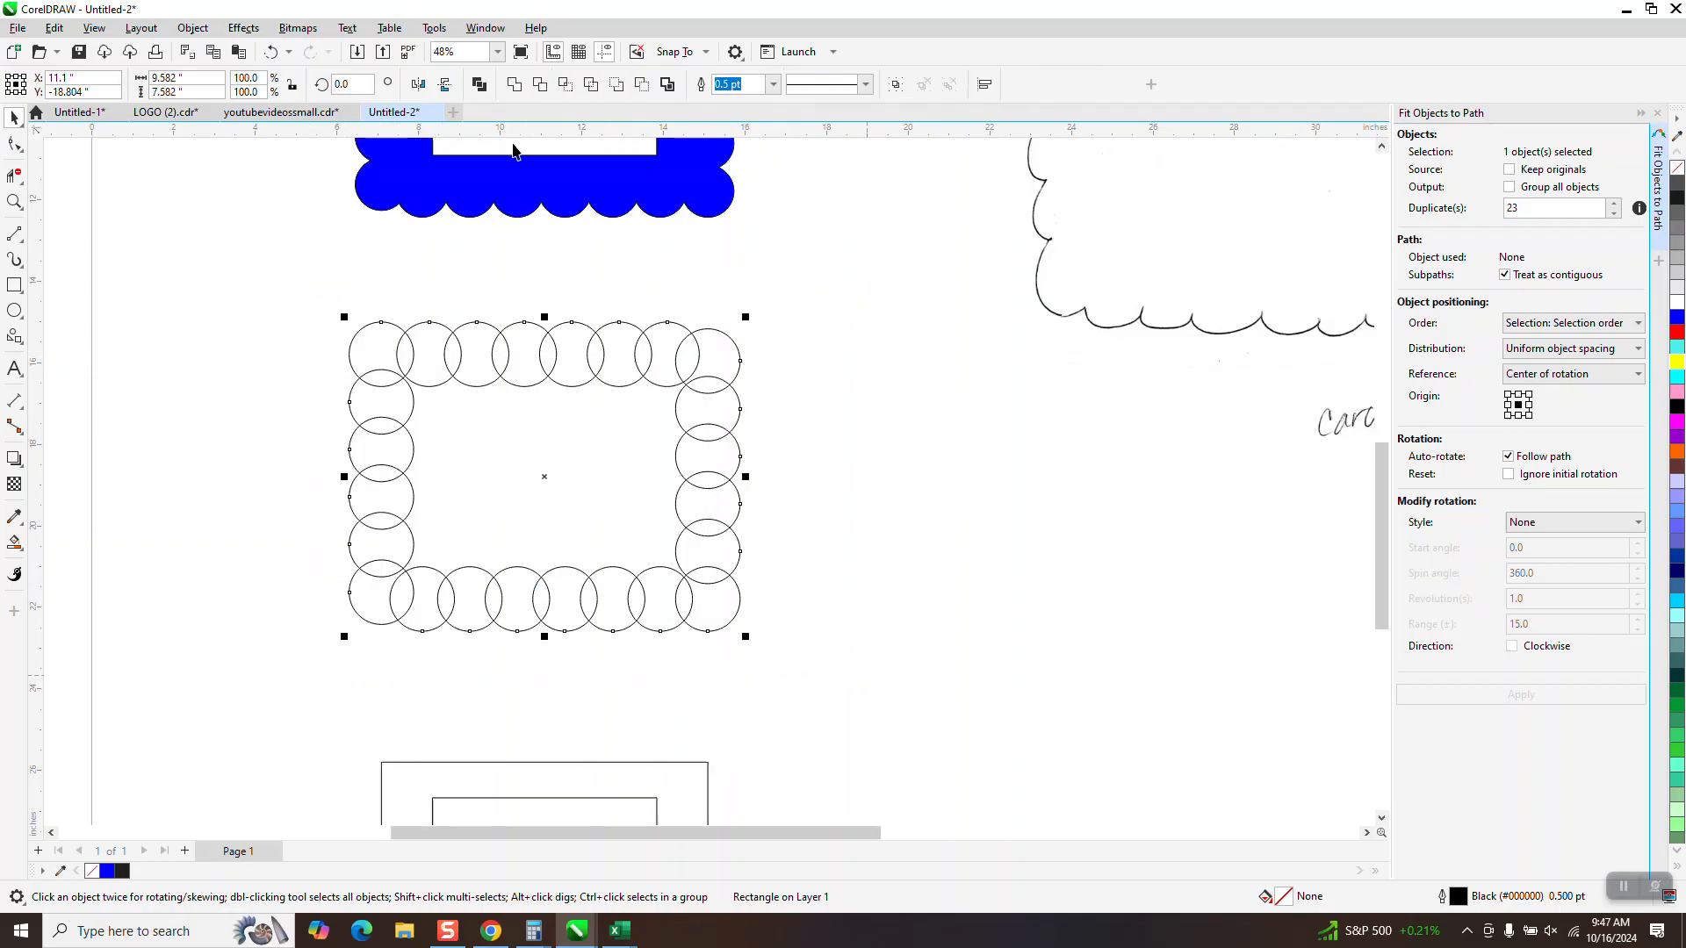
click(511, 91)
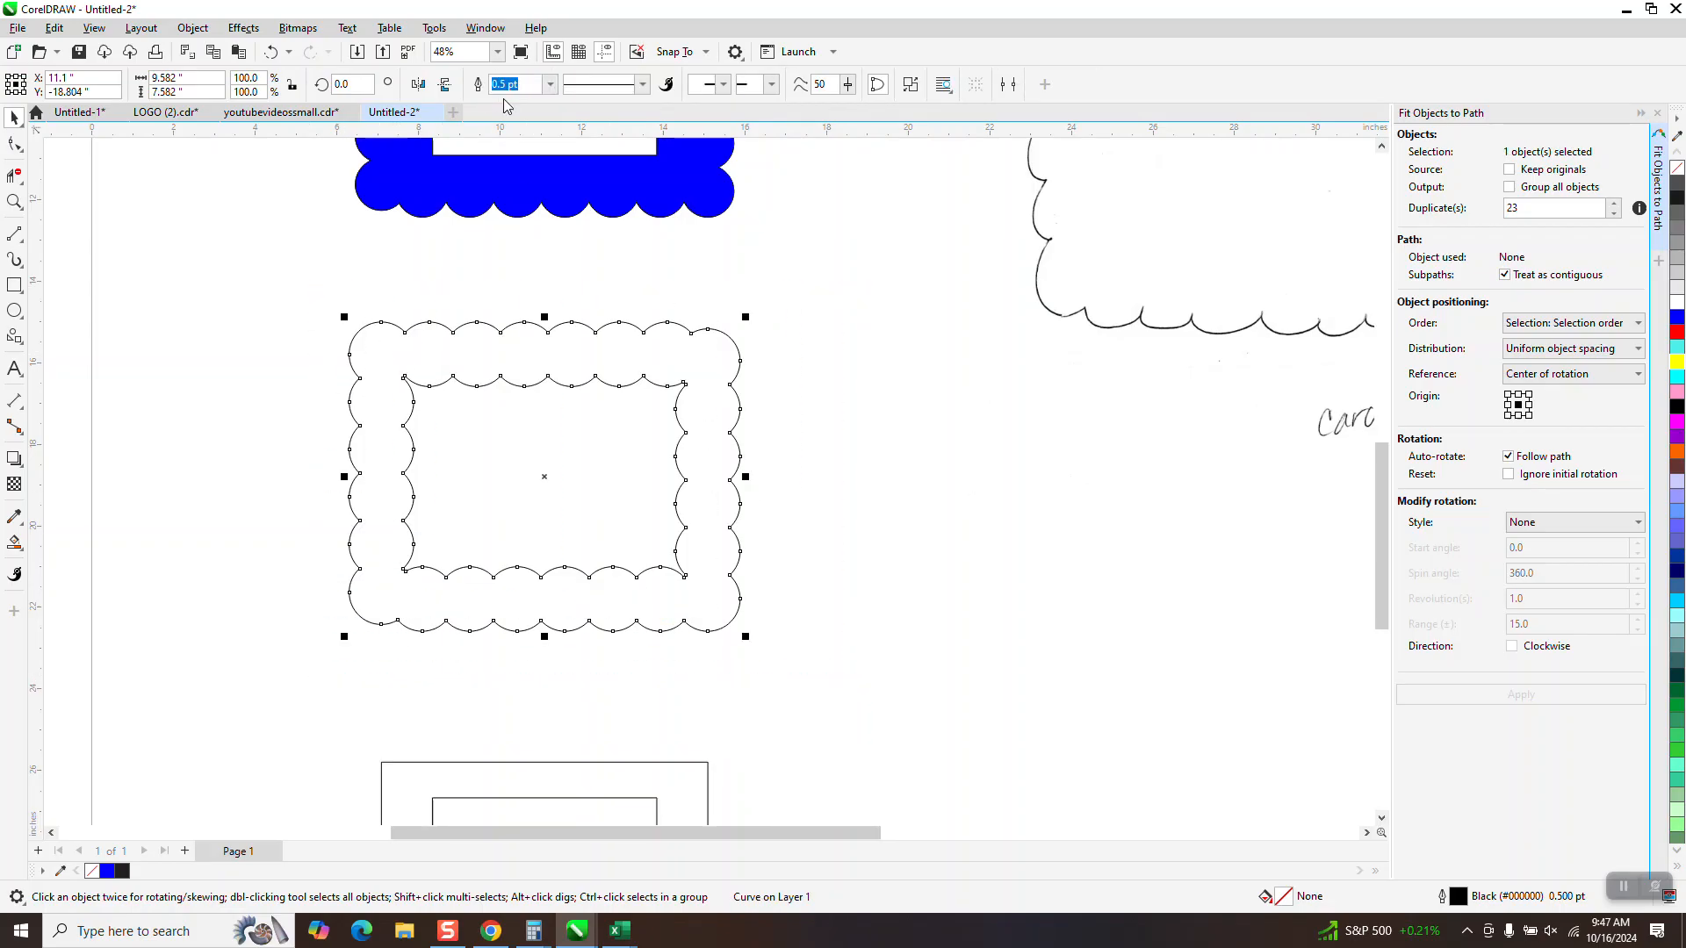
Break the welded curve apart and delete its inner scalloped outline
click(192, 27)
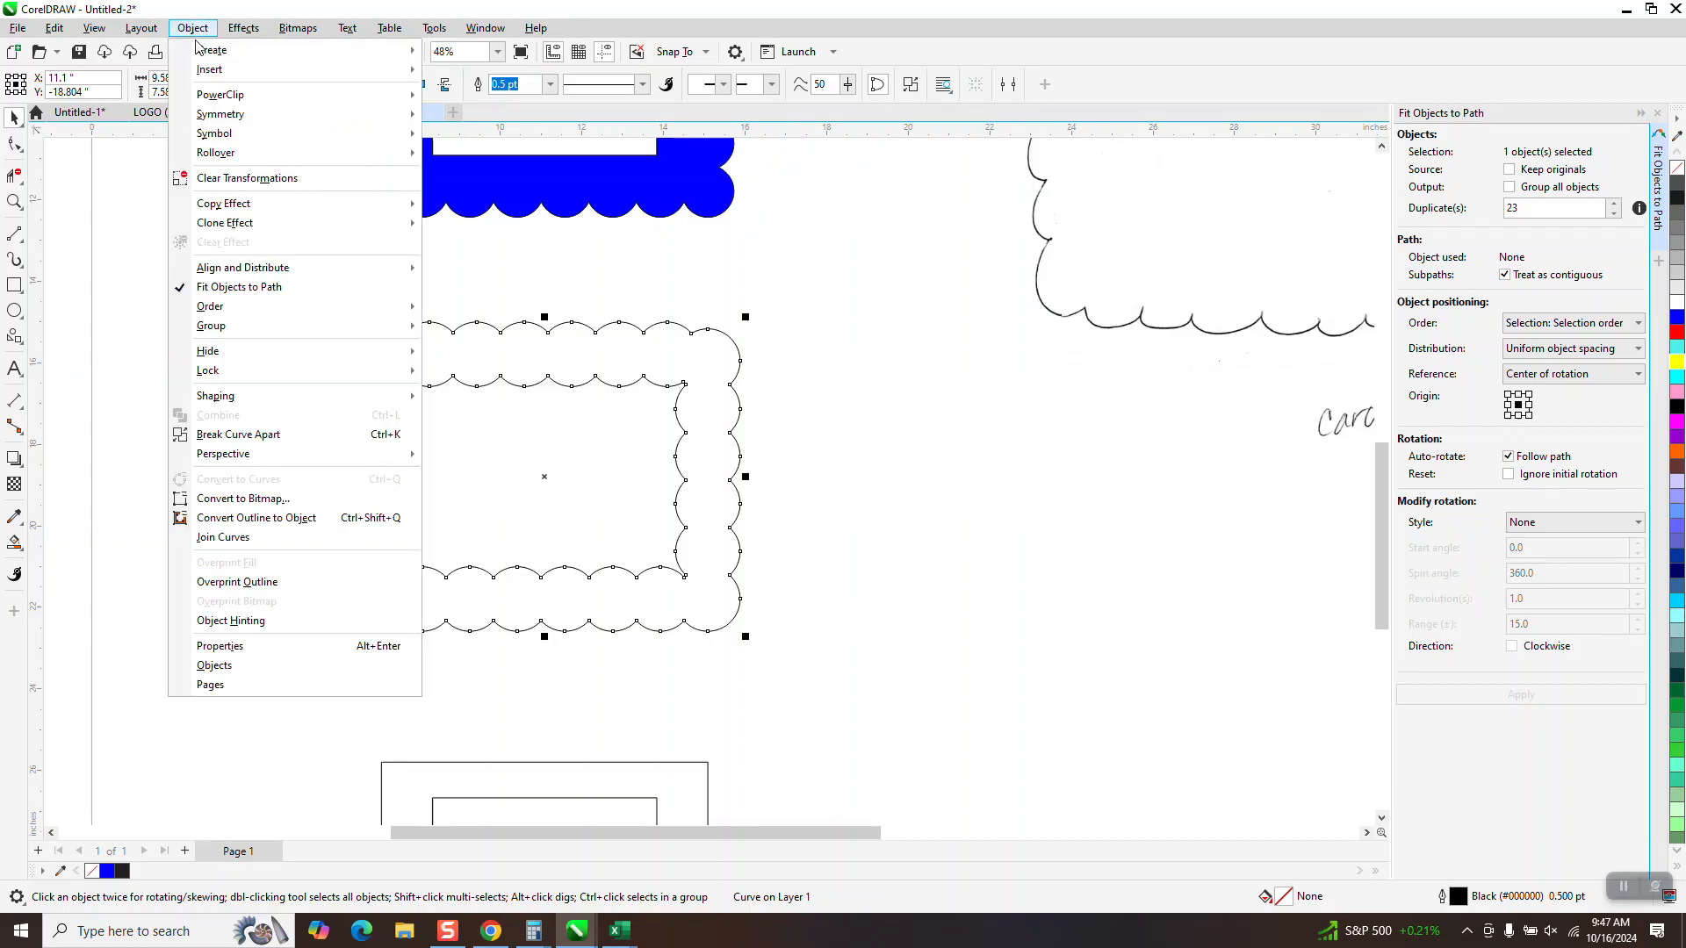
click(264, 434)
click(14, 175)
drag(474, 371, 496, 430)
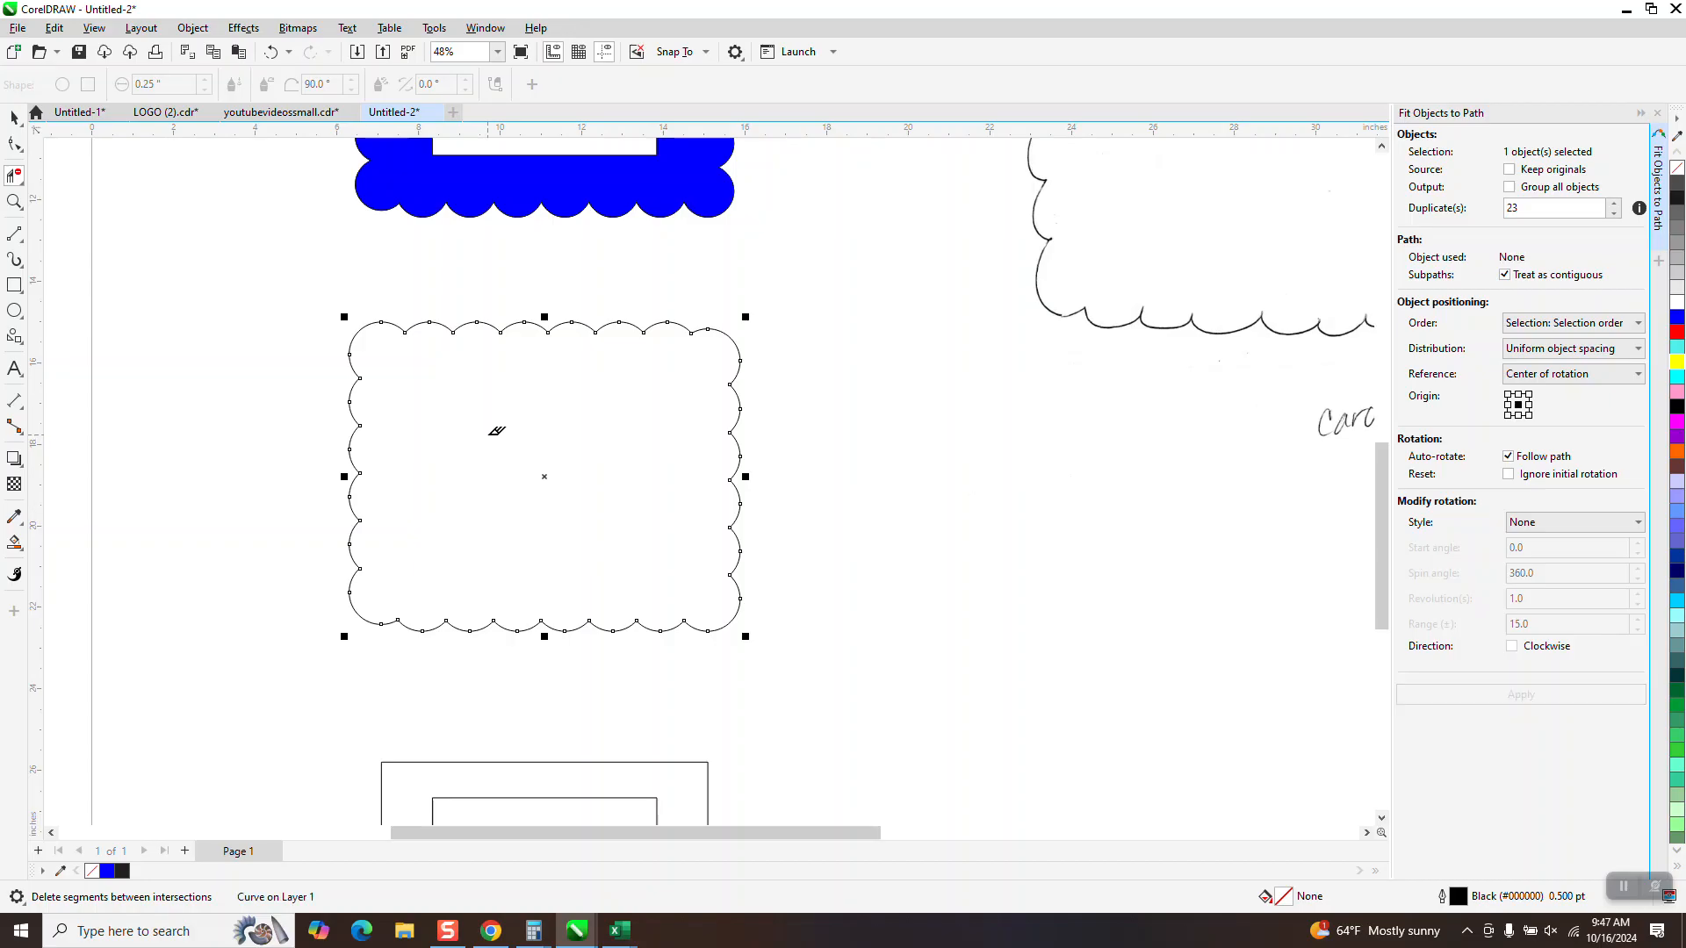
Move the 5.5 by 4.25 inch rectangle up 10 inches into the scalloped outline
key(space)
click(648, 764)
click(656, 800)
key(Up)
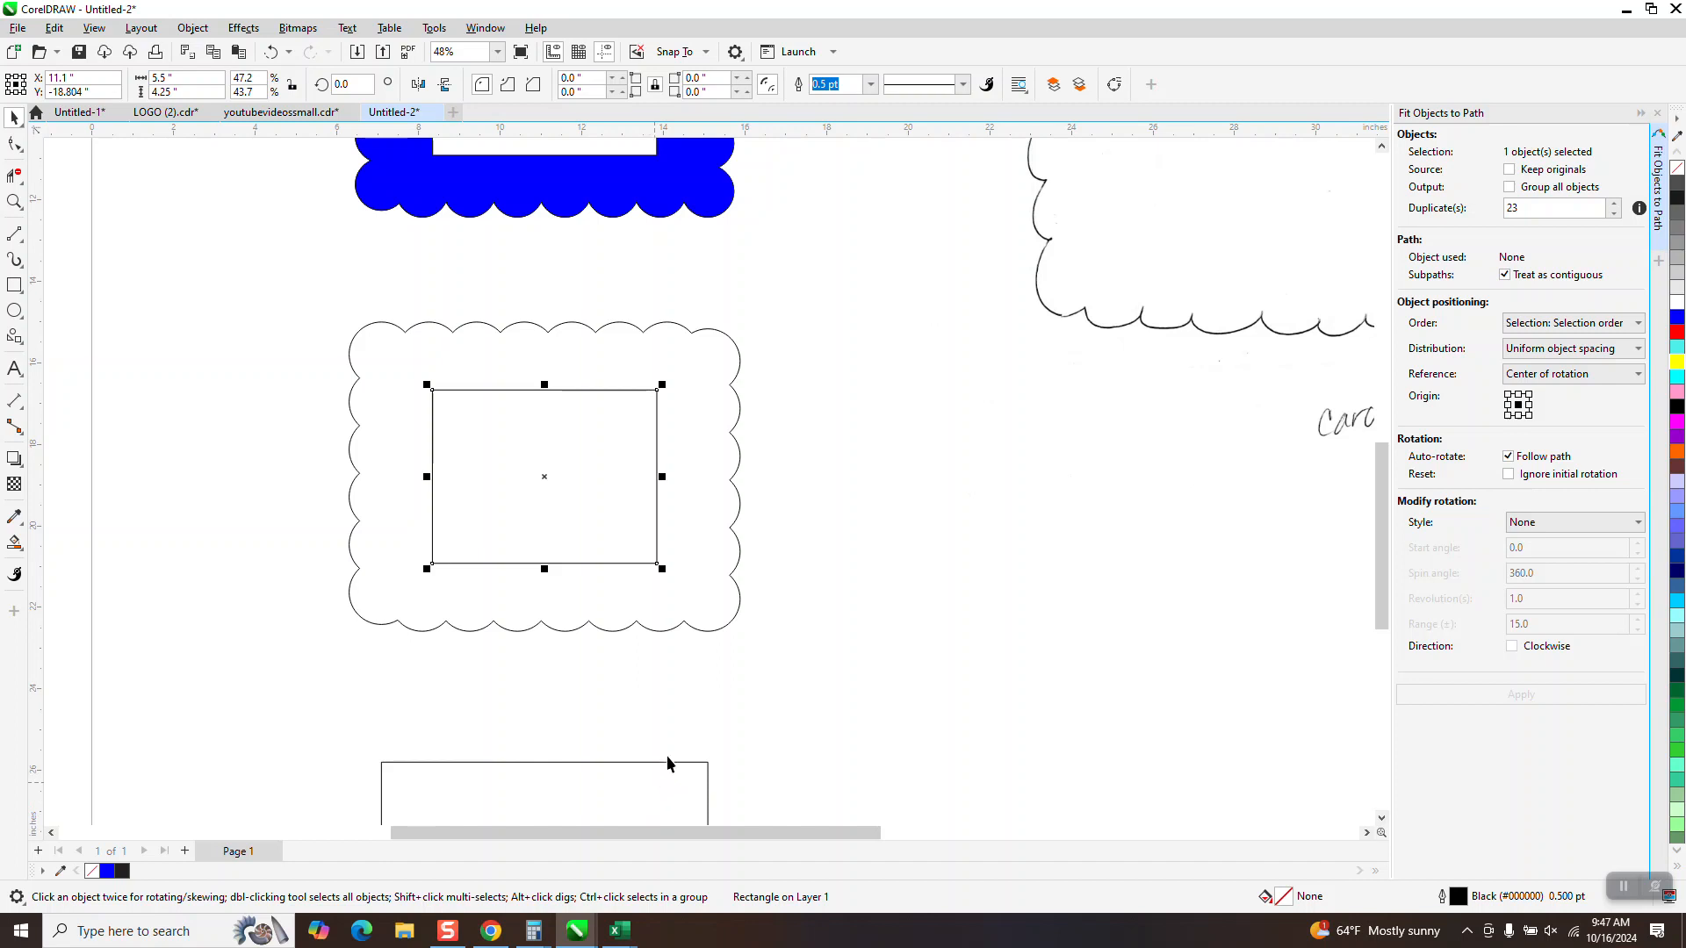
Undo the edits back to the single 1.356 inch circle above the 8 by 6 inch rectangle's upper-left corner
click(272, 53)
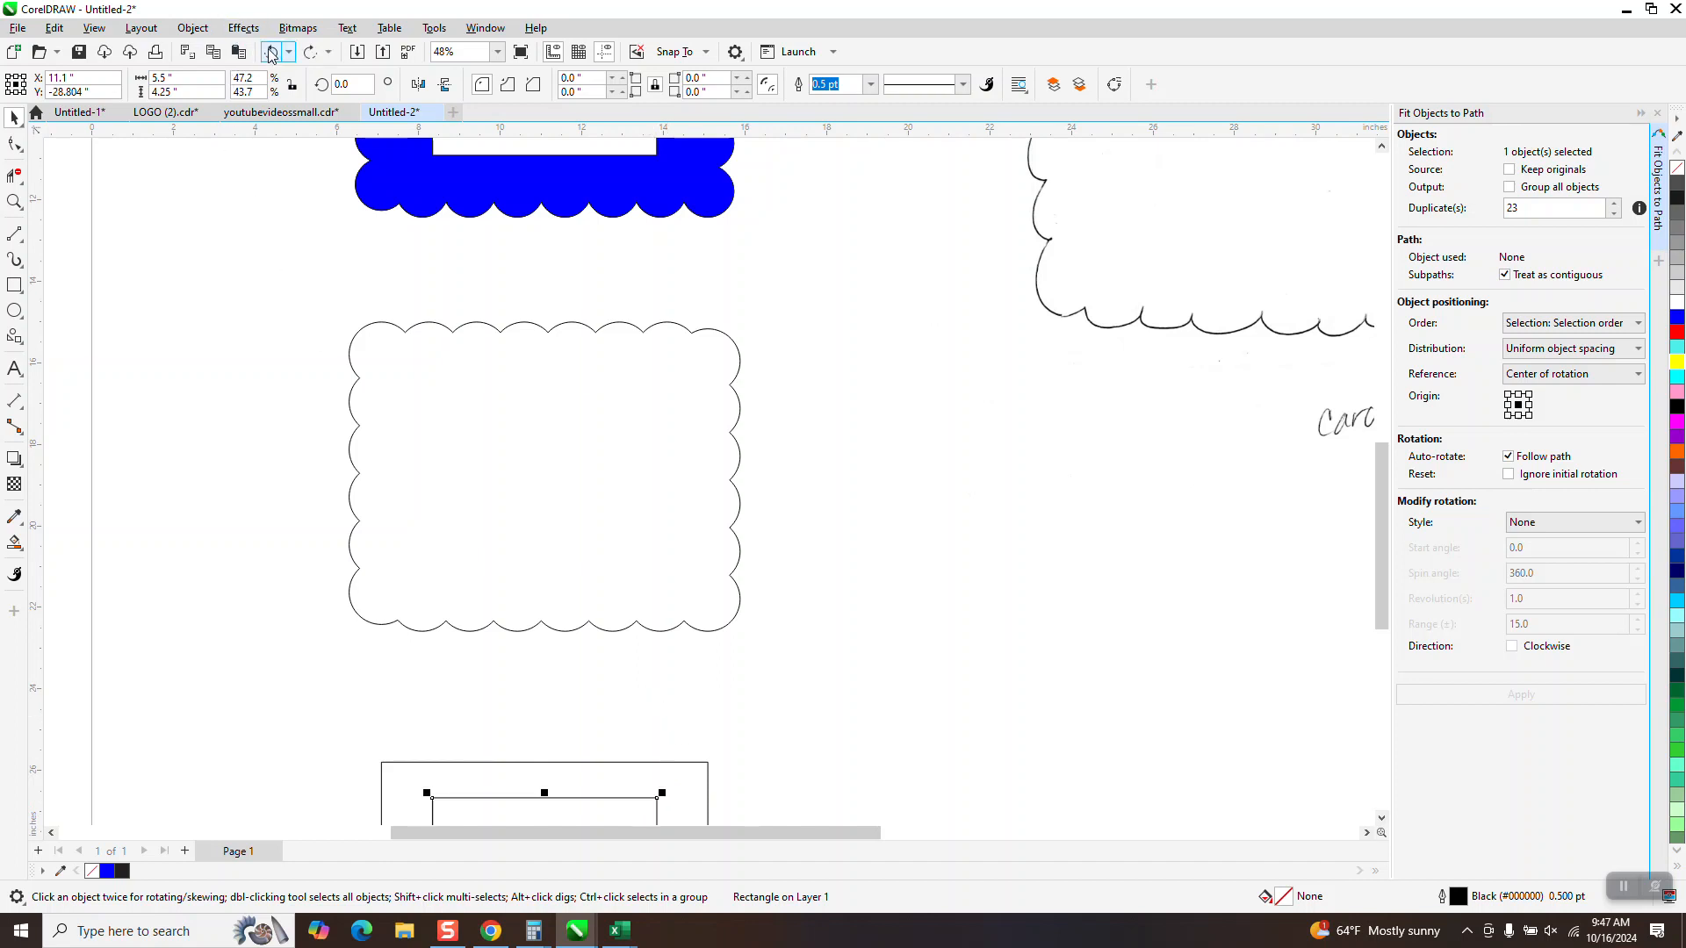
click(271, 54)
click(271, 54)
click(273, 54)
click(273, 54)
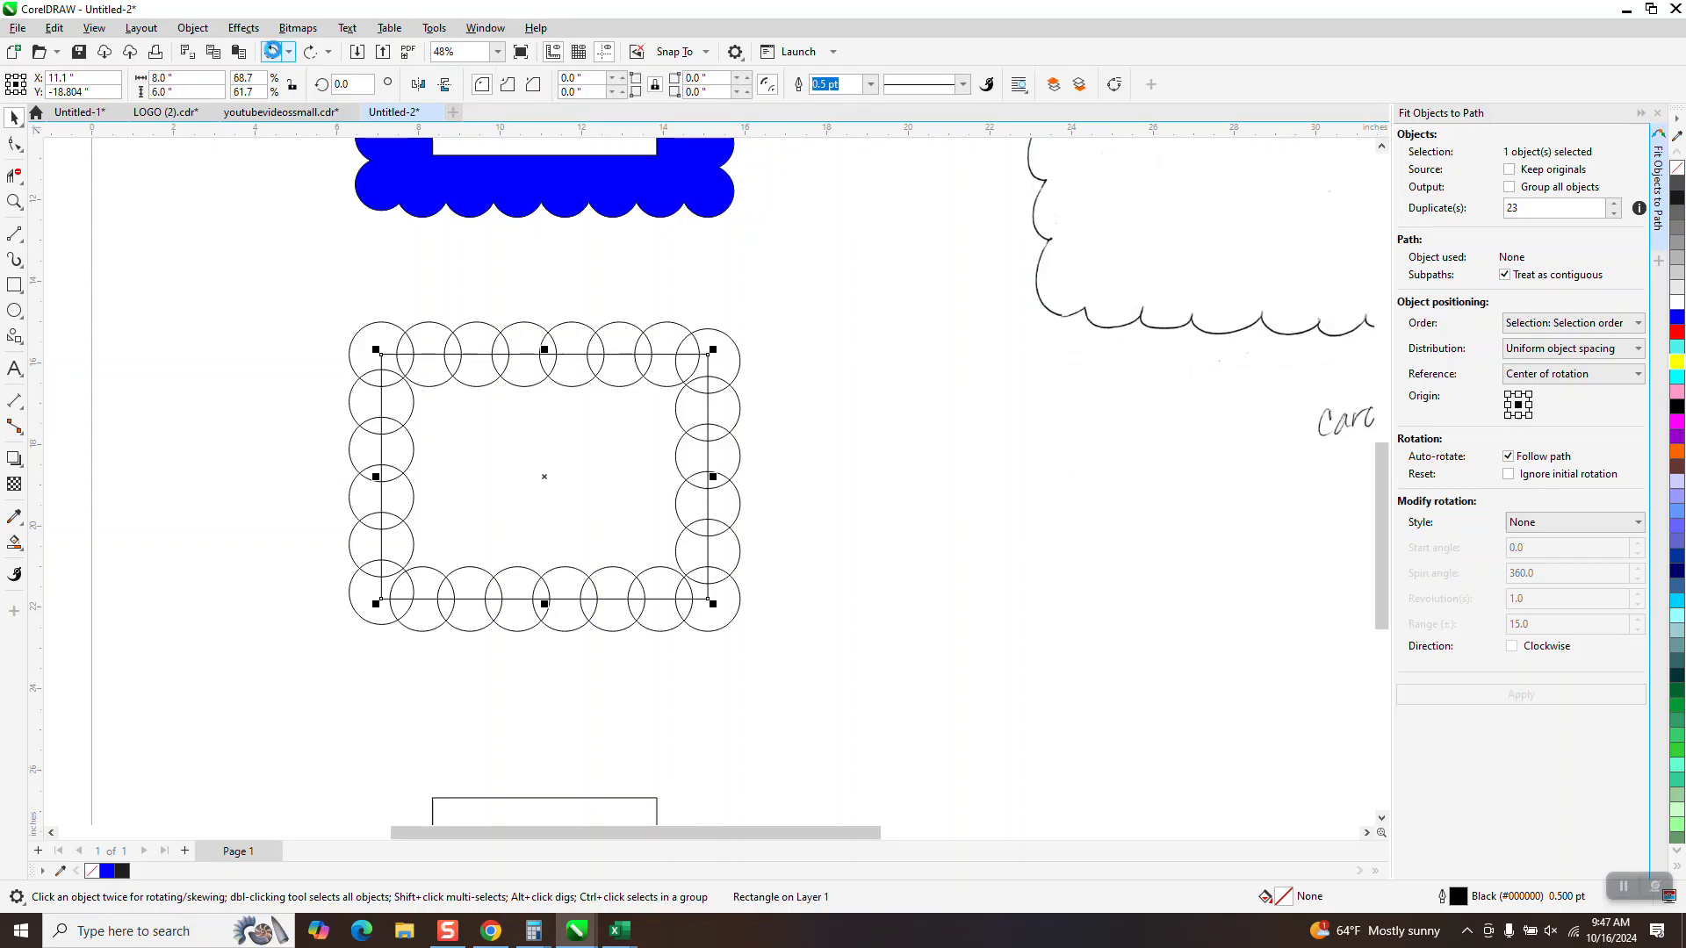
click(272, 53)
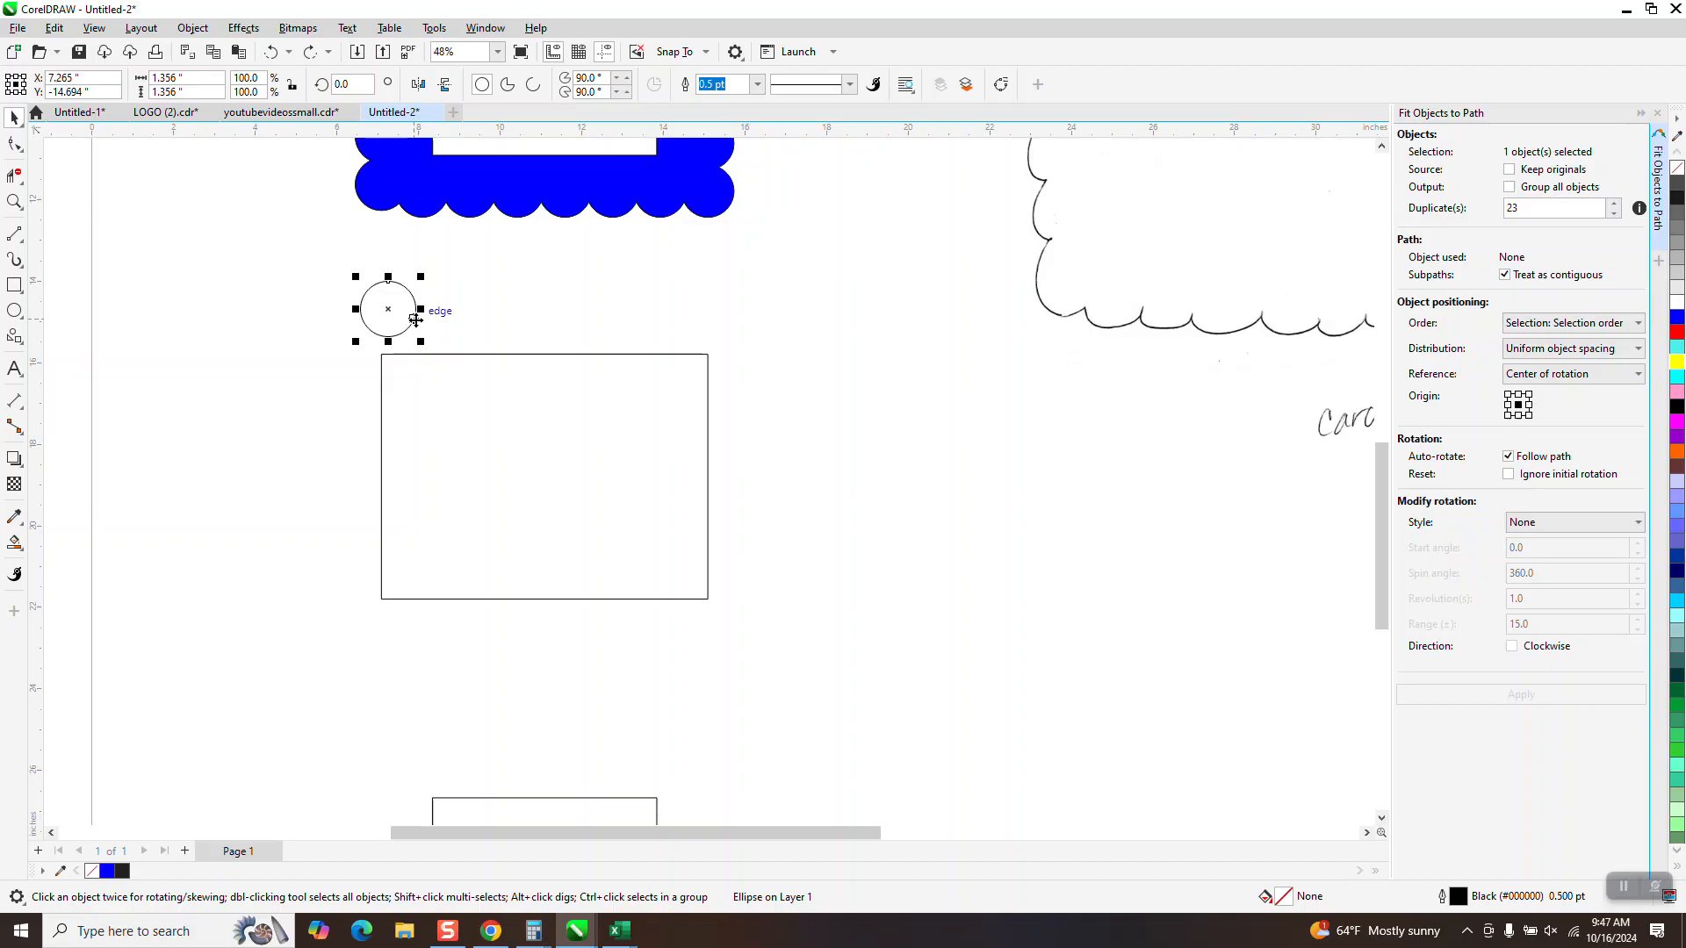
Place a copy of the circle about 2.7 inches to its right and select both circles
drag(387, 316, 496, 314)
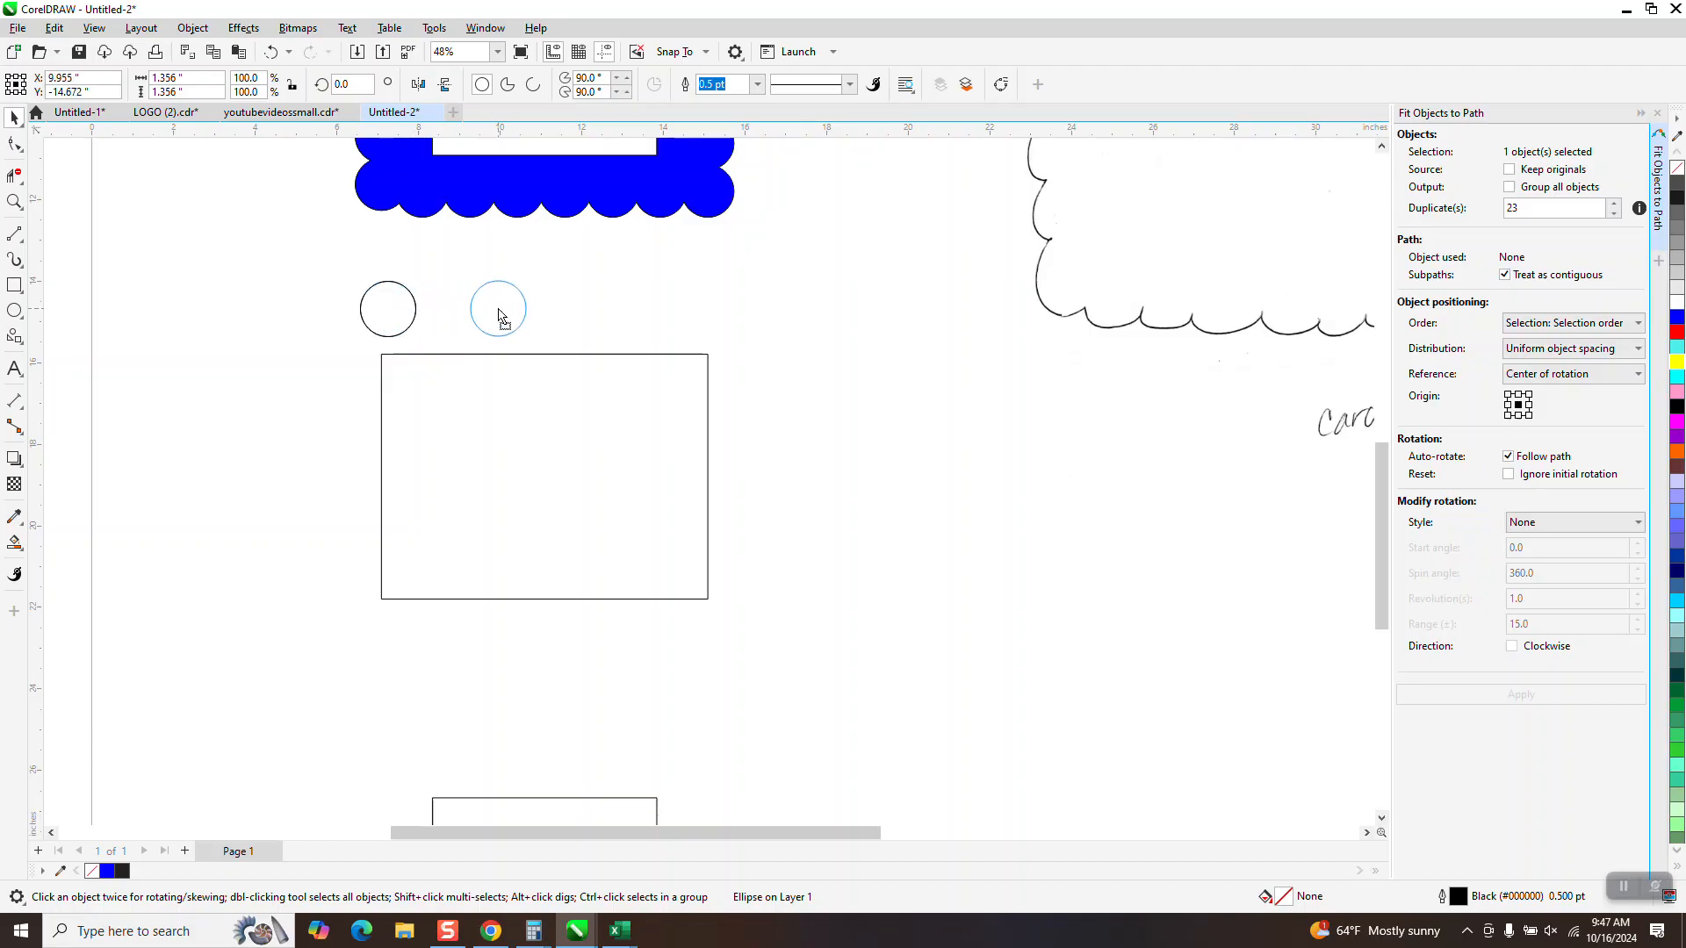
drag(598, 327, 600, 329)
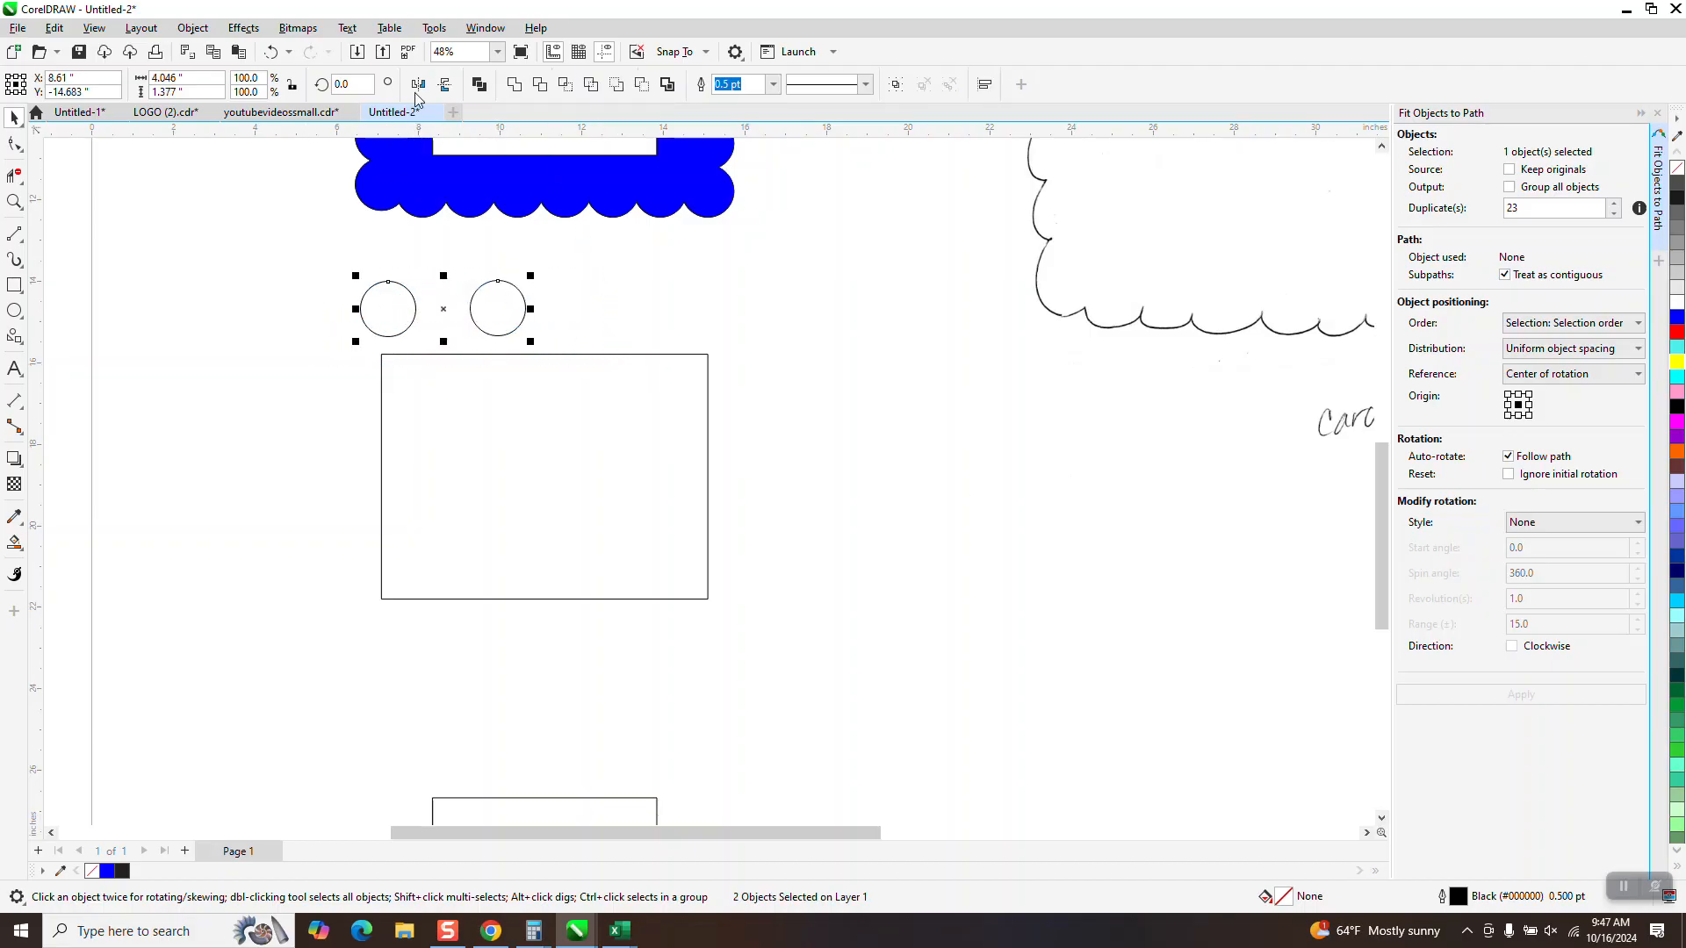
click(1659, 114)
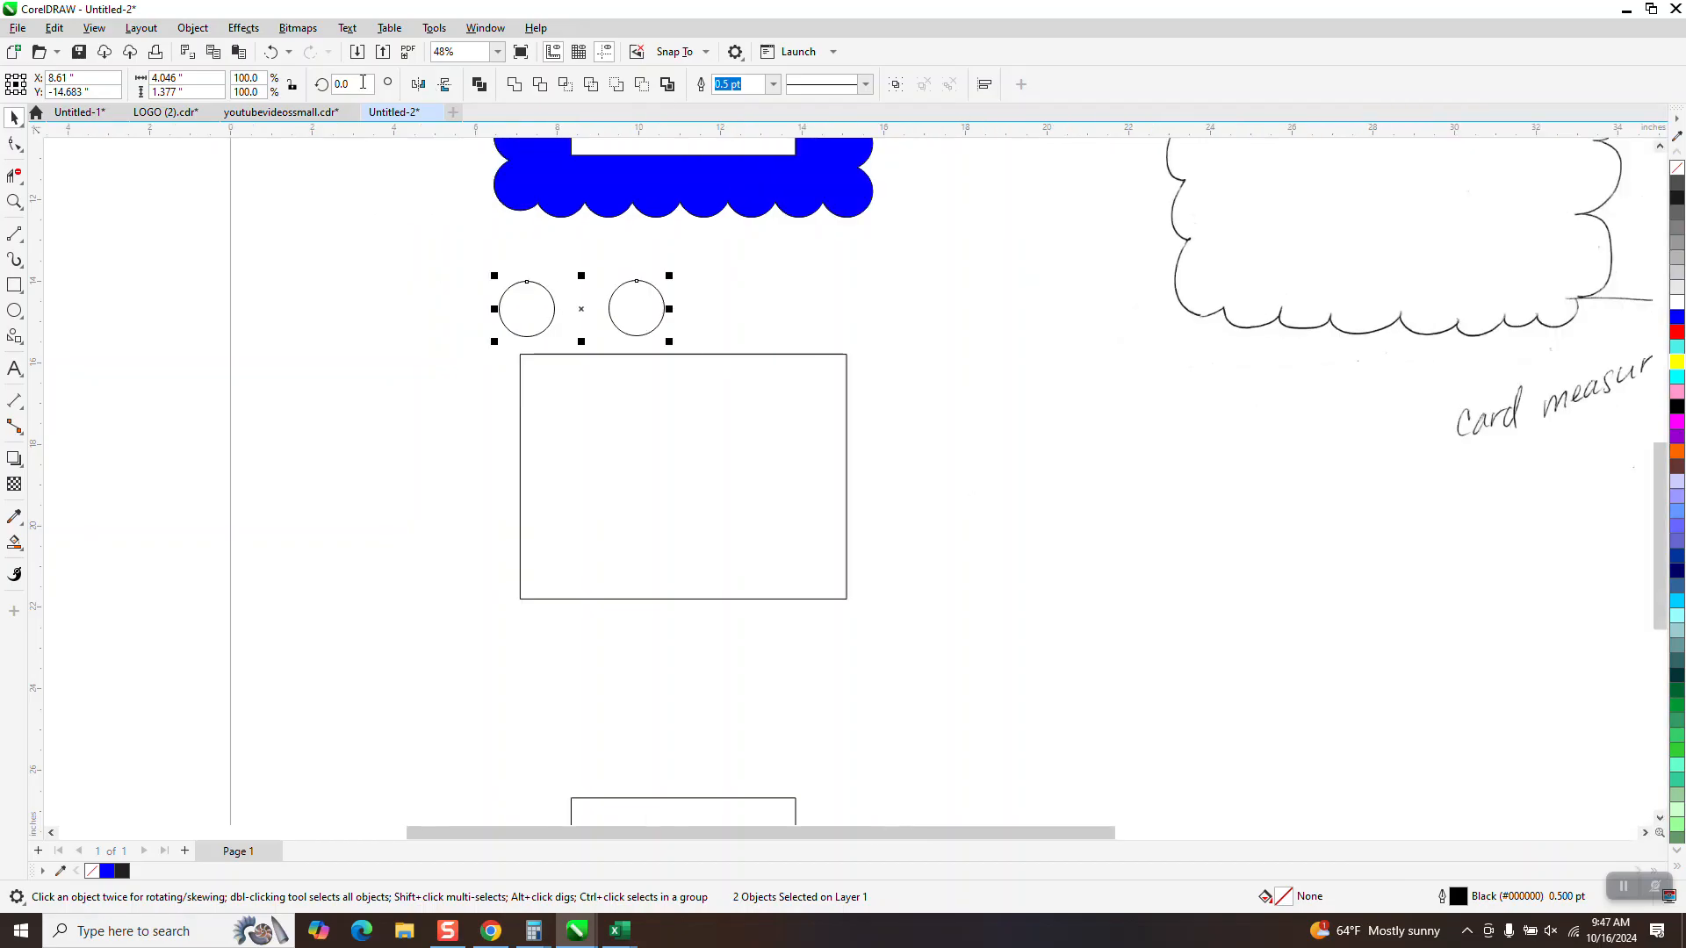
Blend the two circles using 21 steps
click(257, 36)
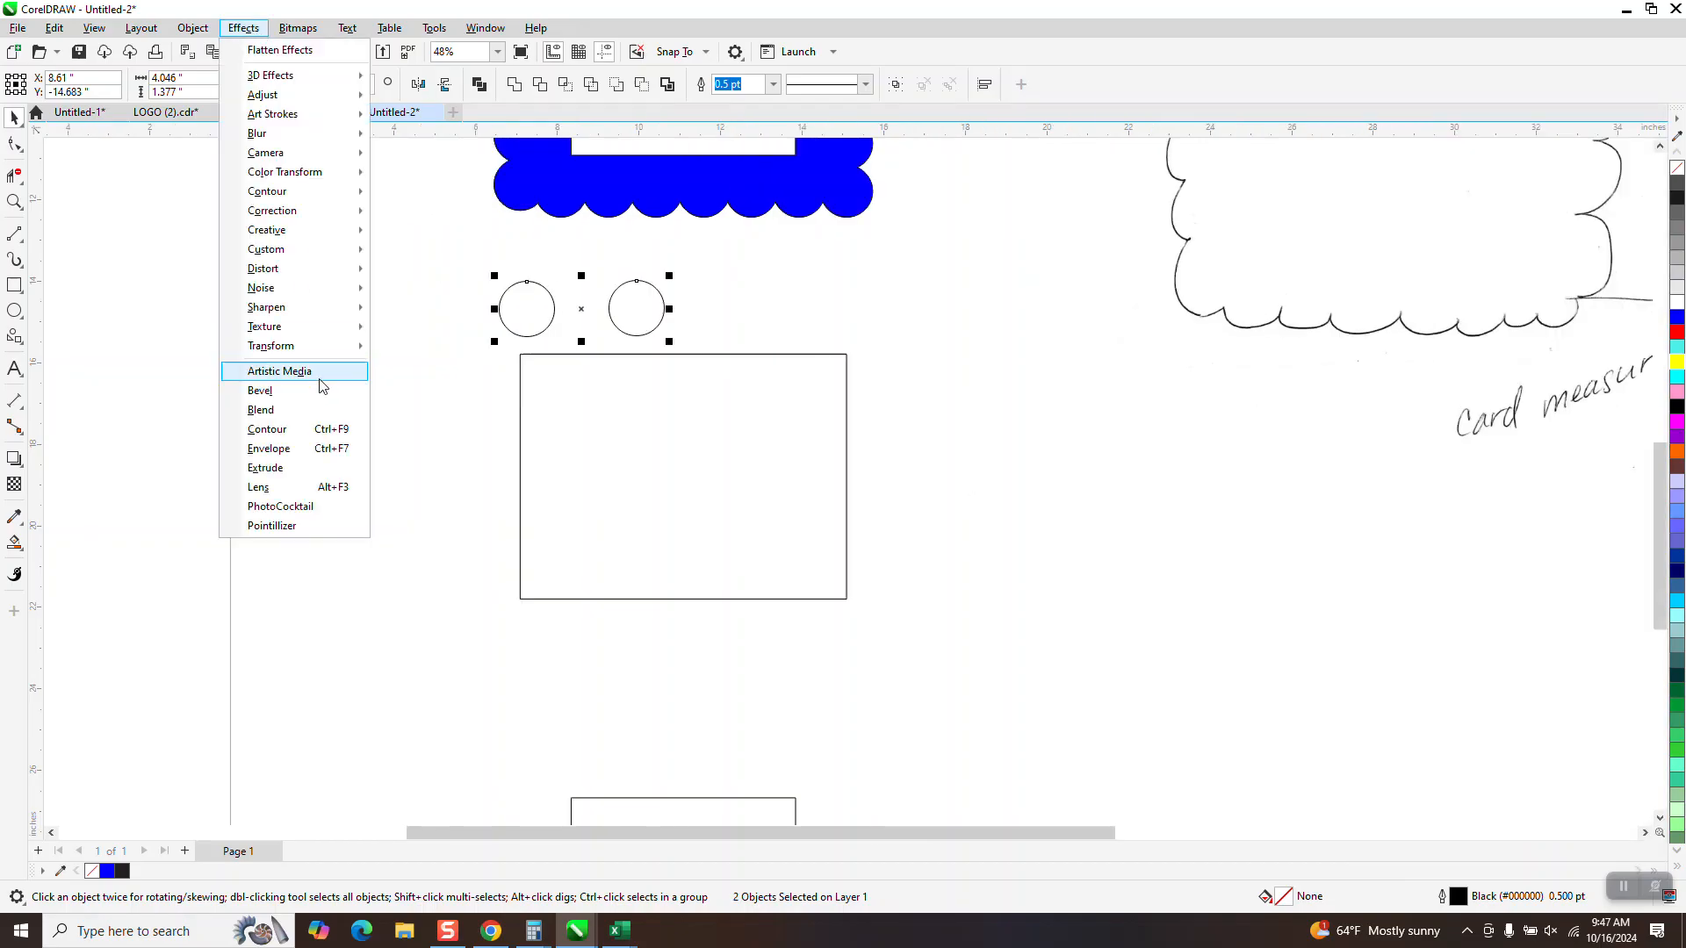
click(281, 408)
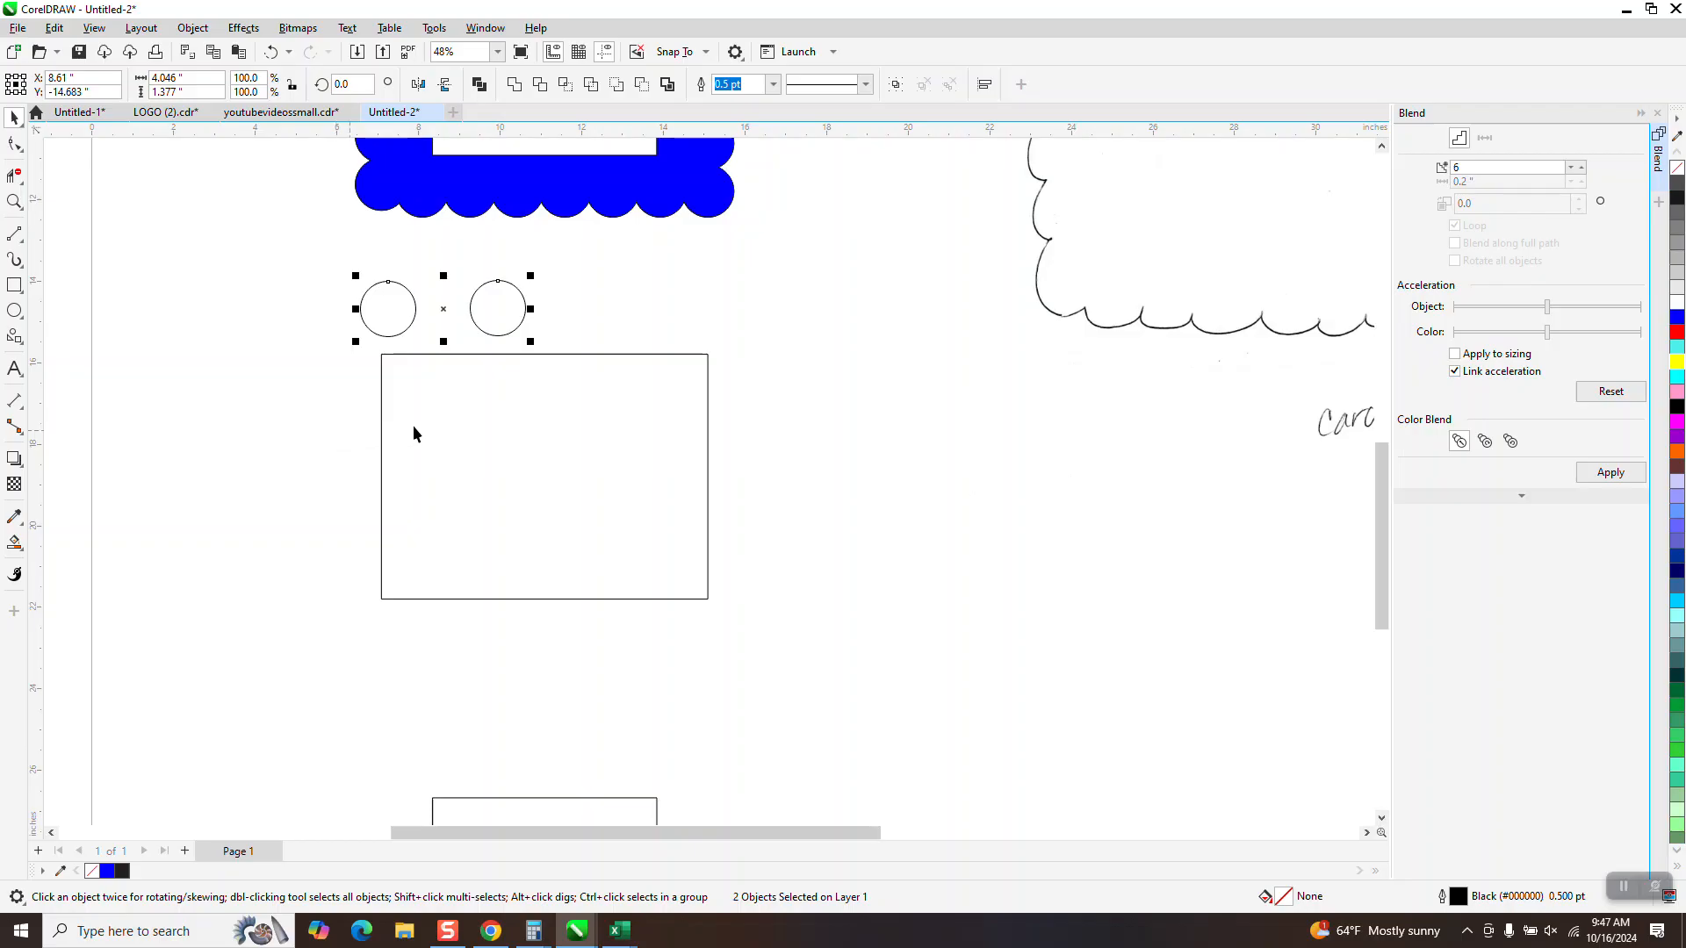
click(1482, 167)
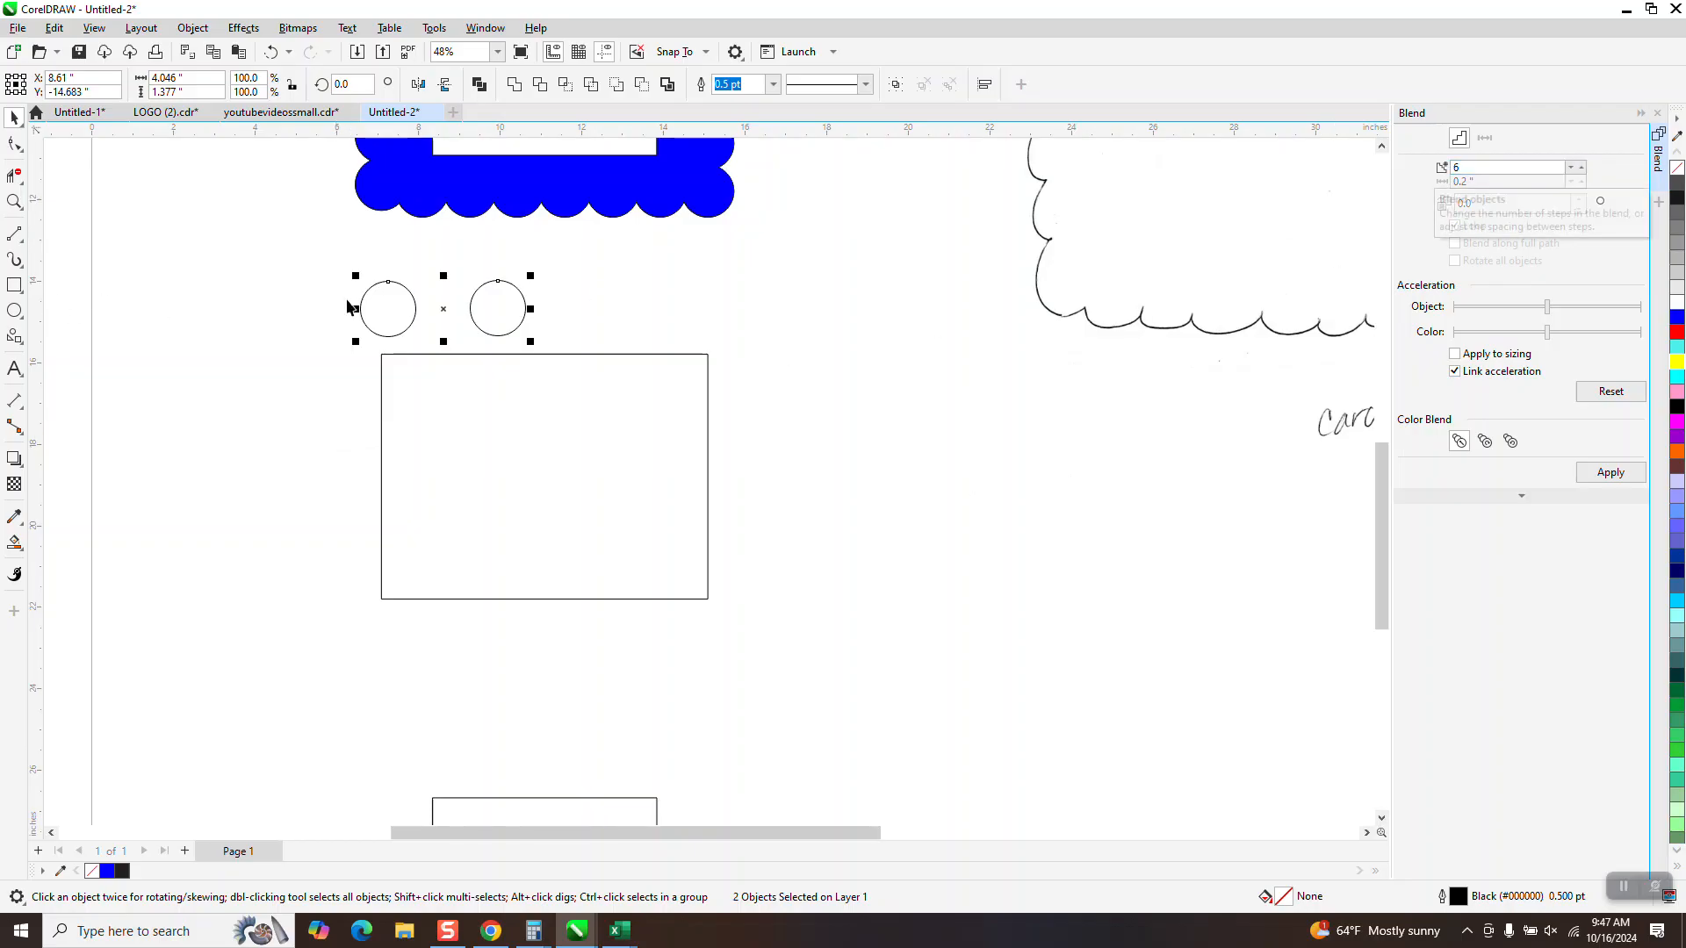
drag(1476, 170, 1424, 181)
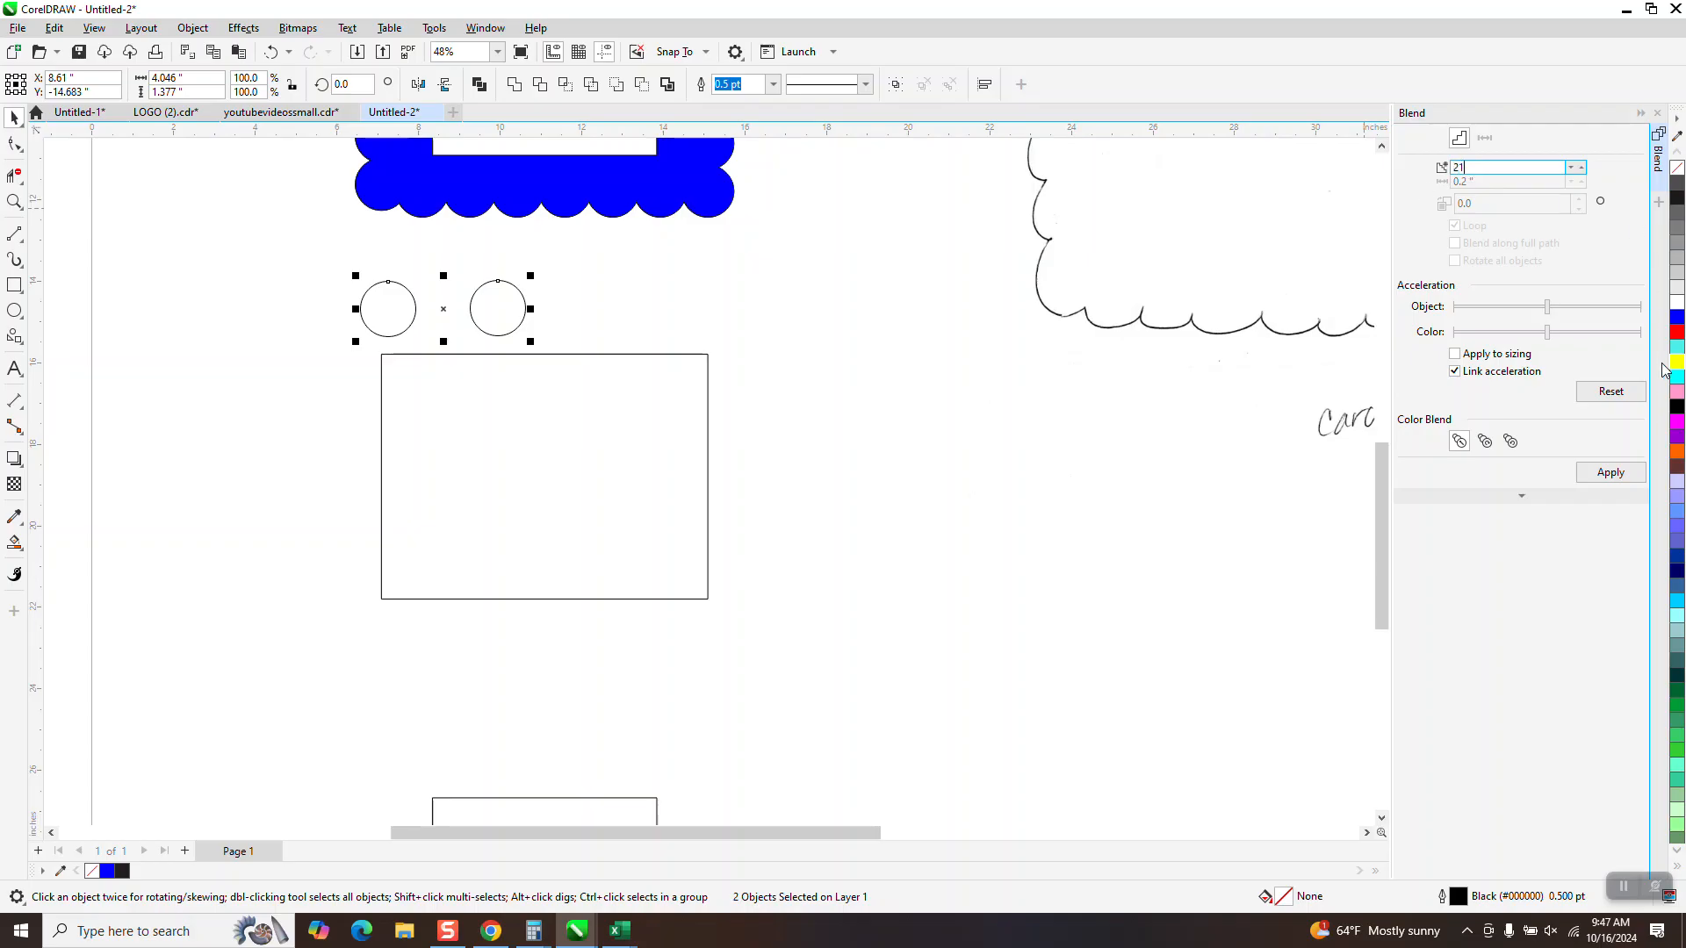
click(1621, 474)
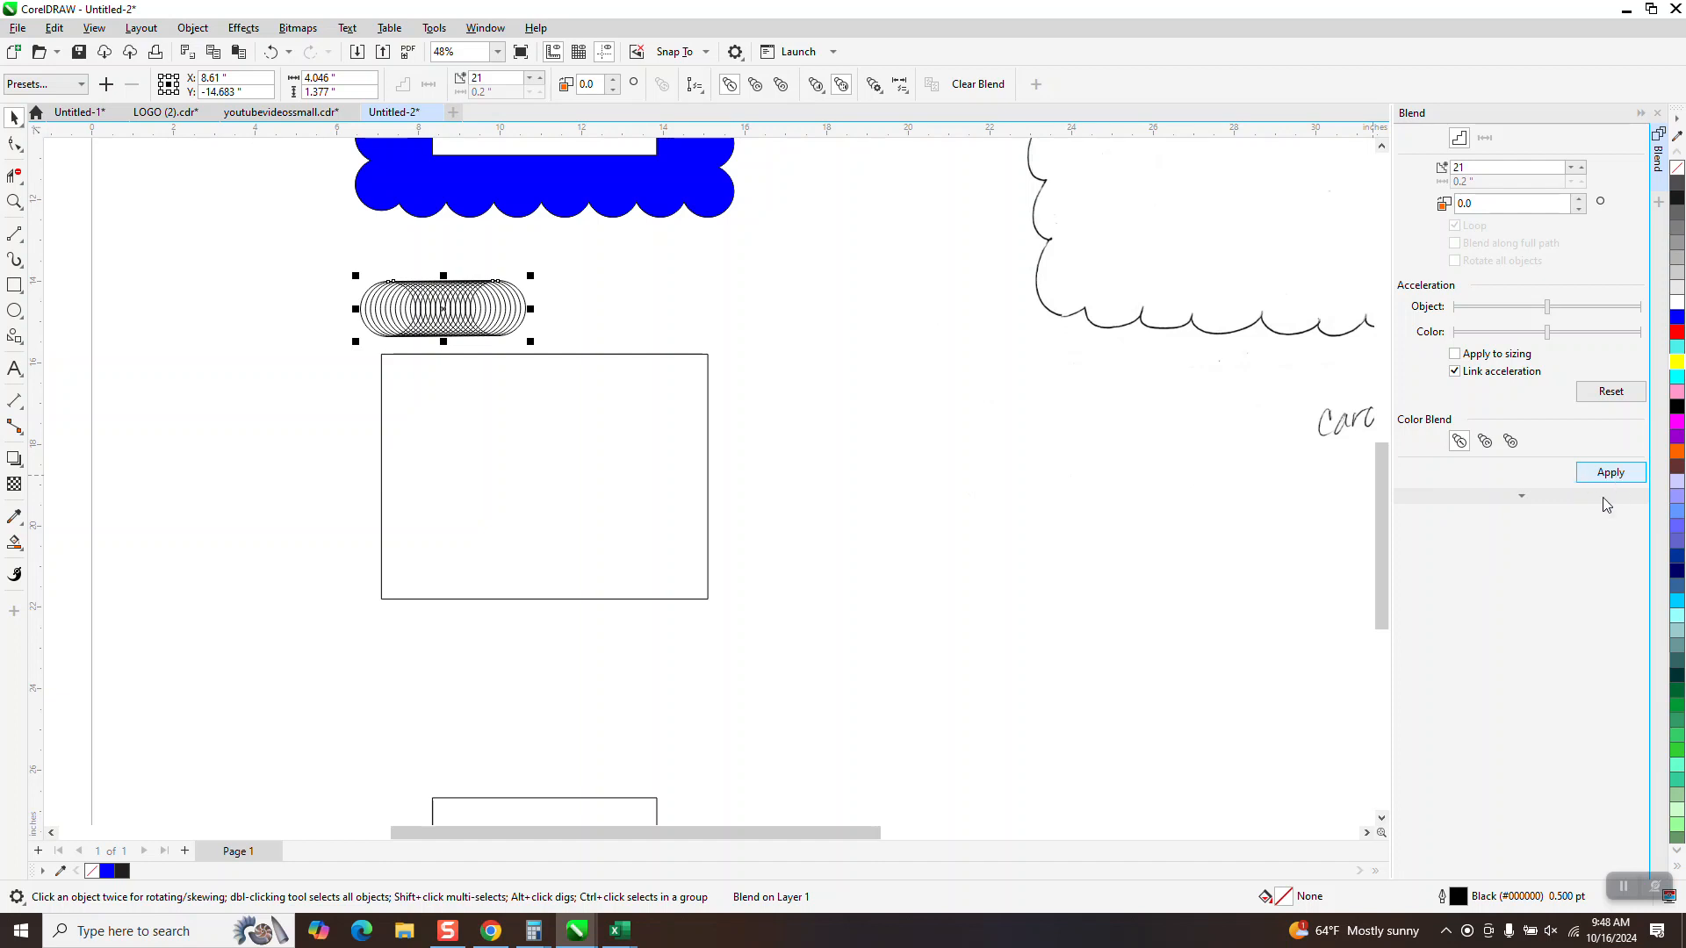
Assign the 8 by 6 inch rectangle as the blend's new path and spread the circles along the full path
click(1520, 497)
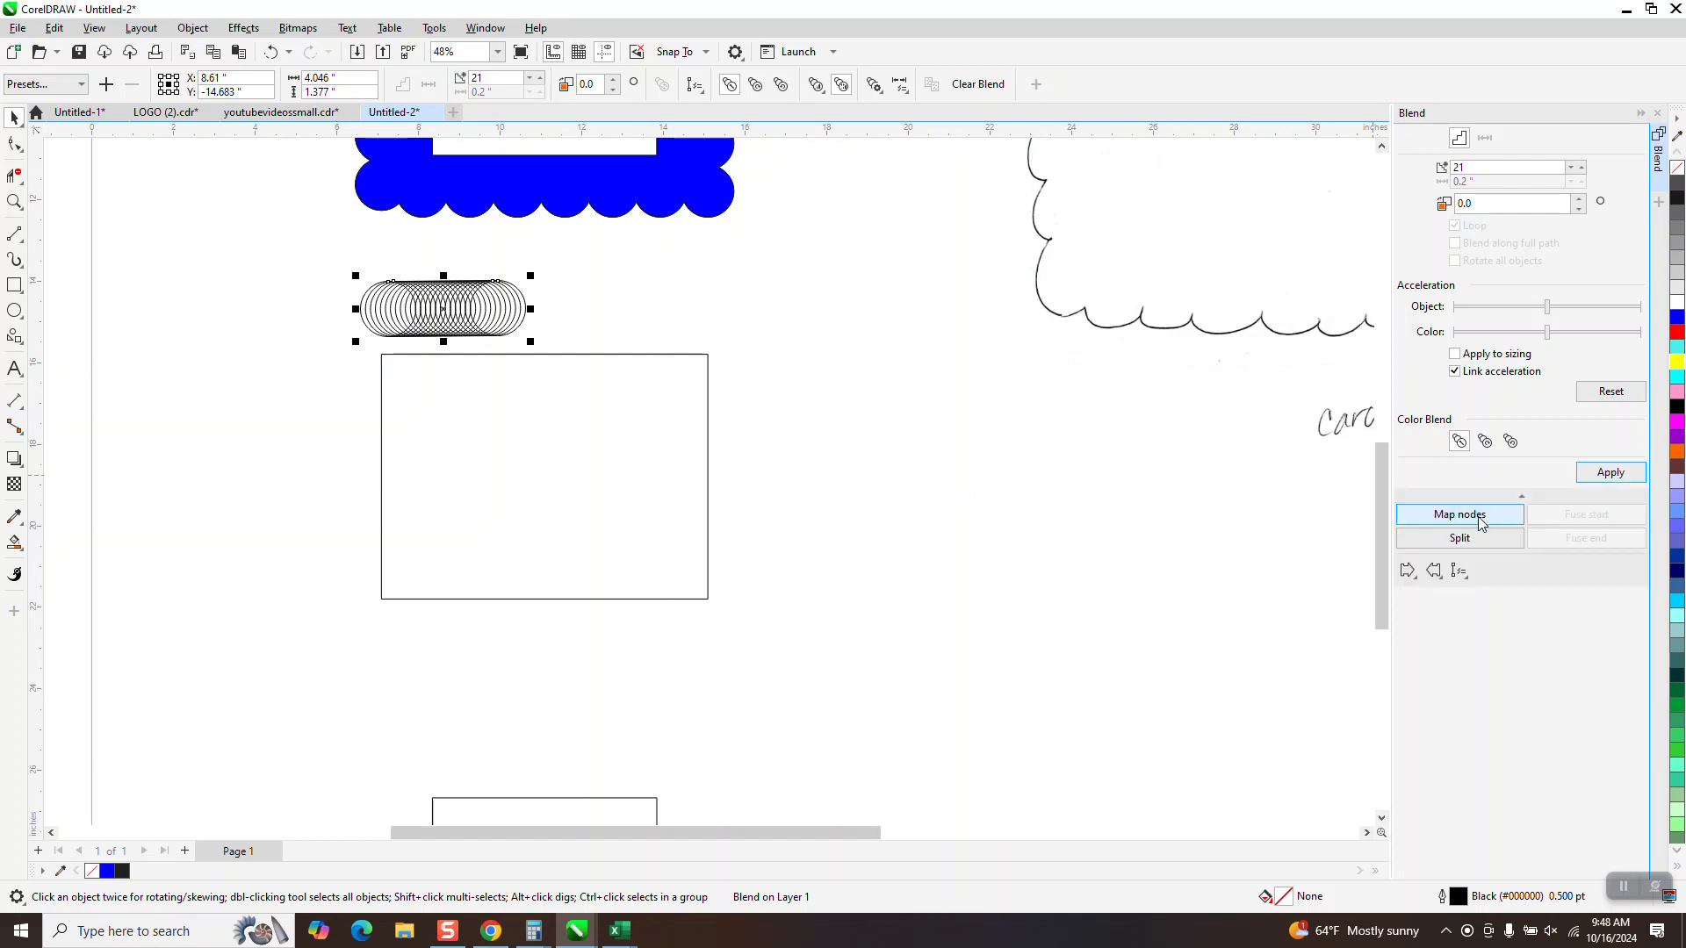
click(1468, 581)
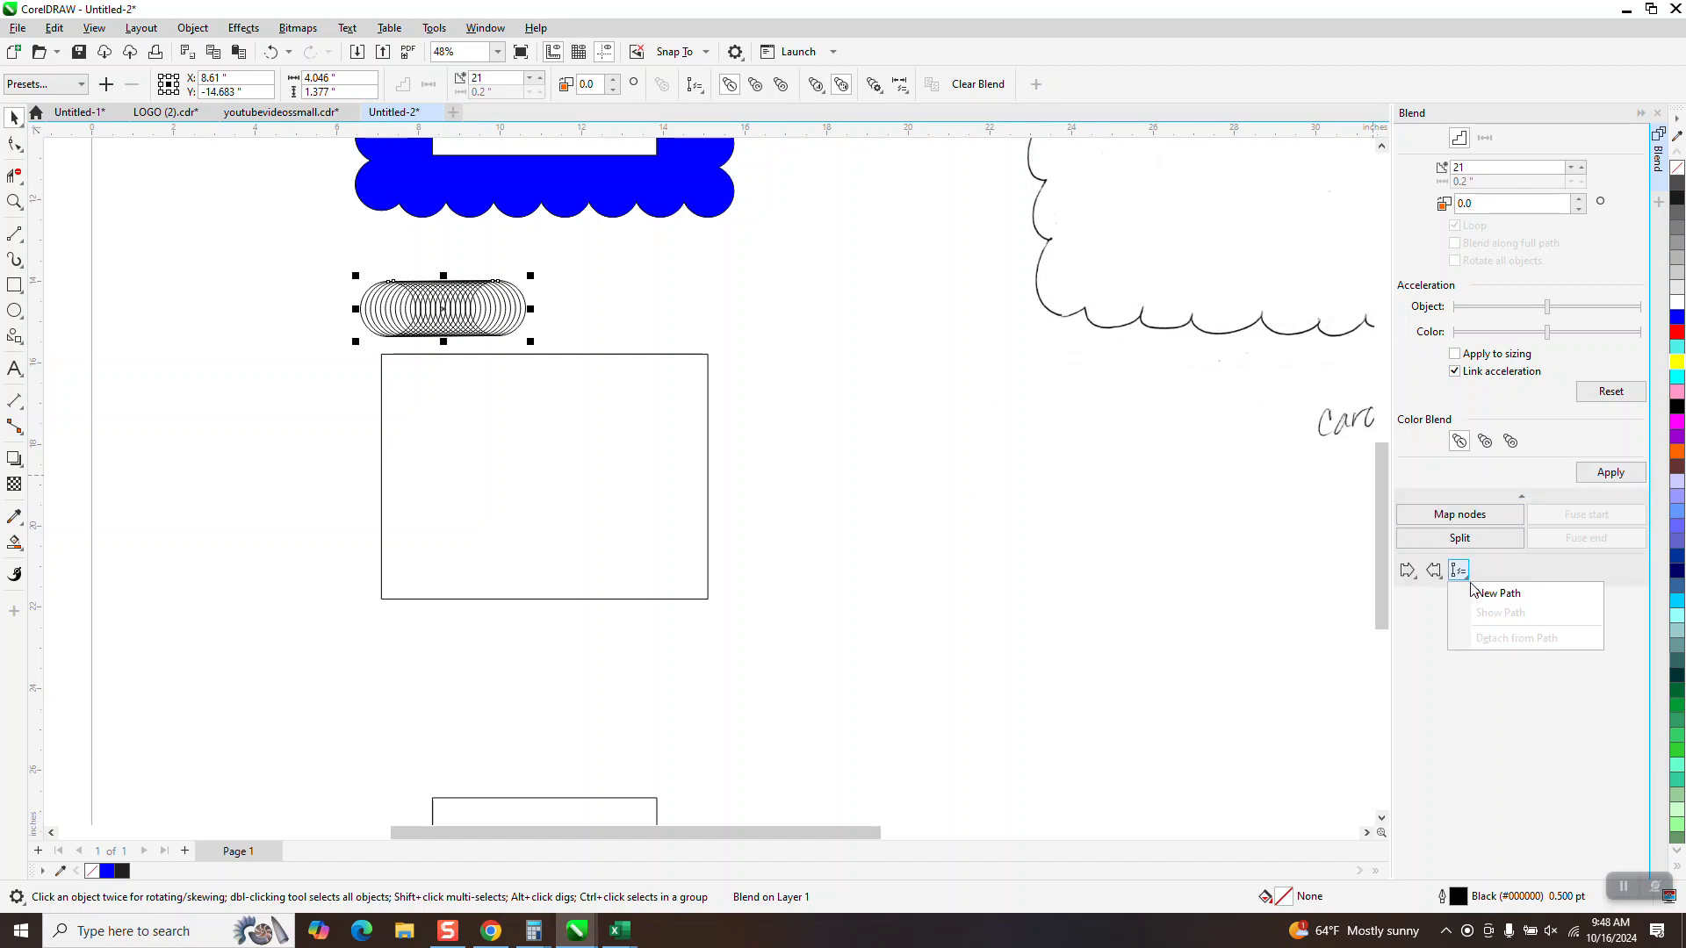
click(1493, 594)
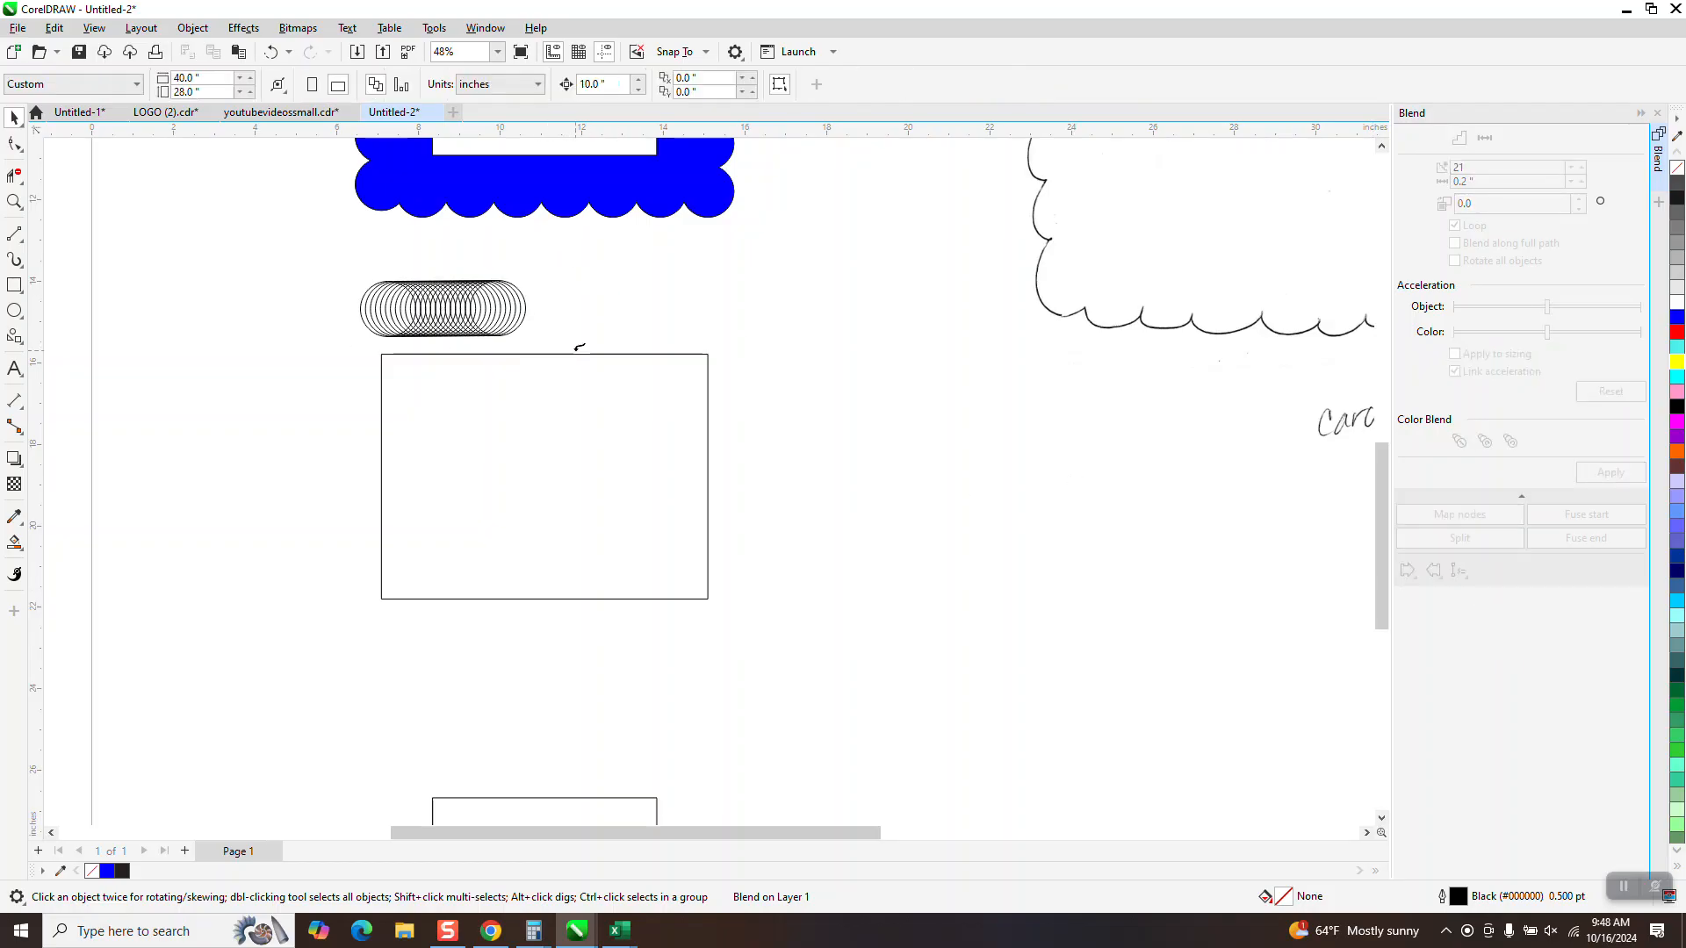
click(579, 348)
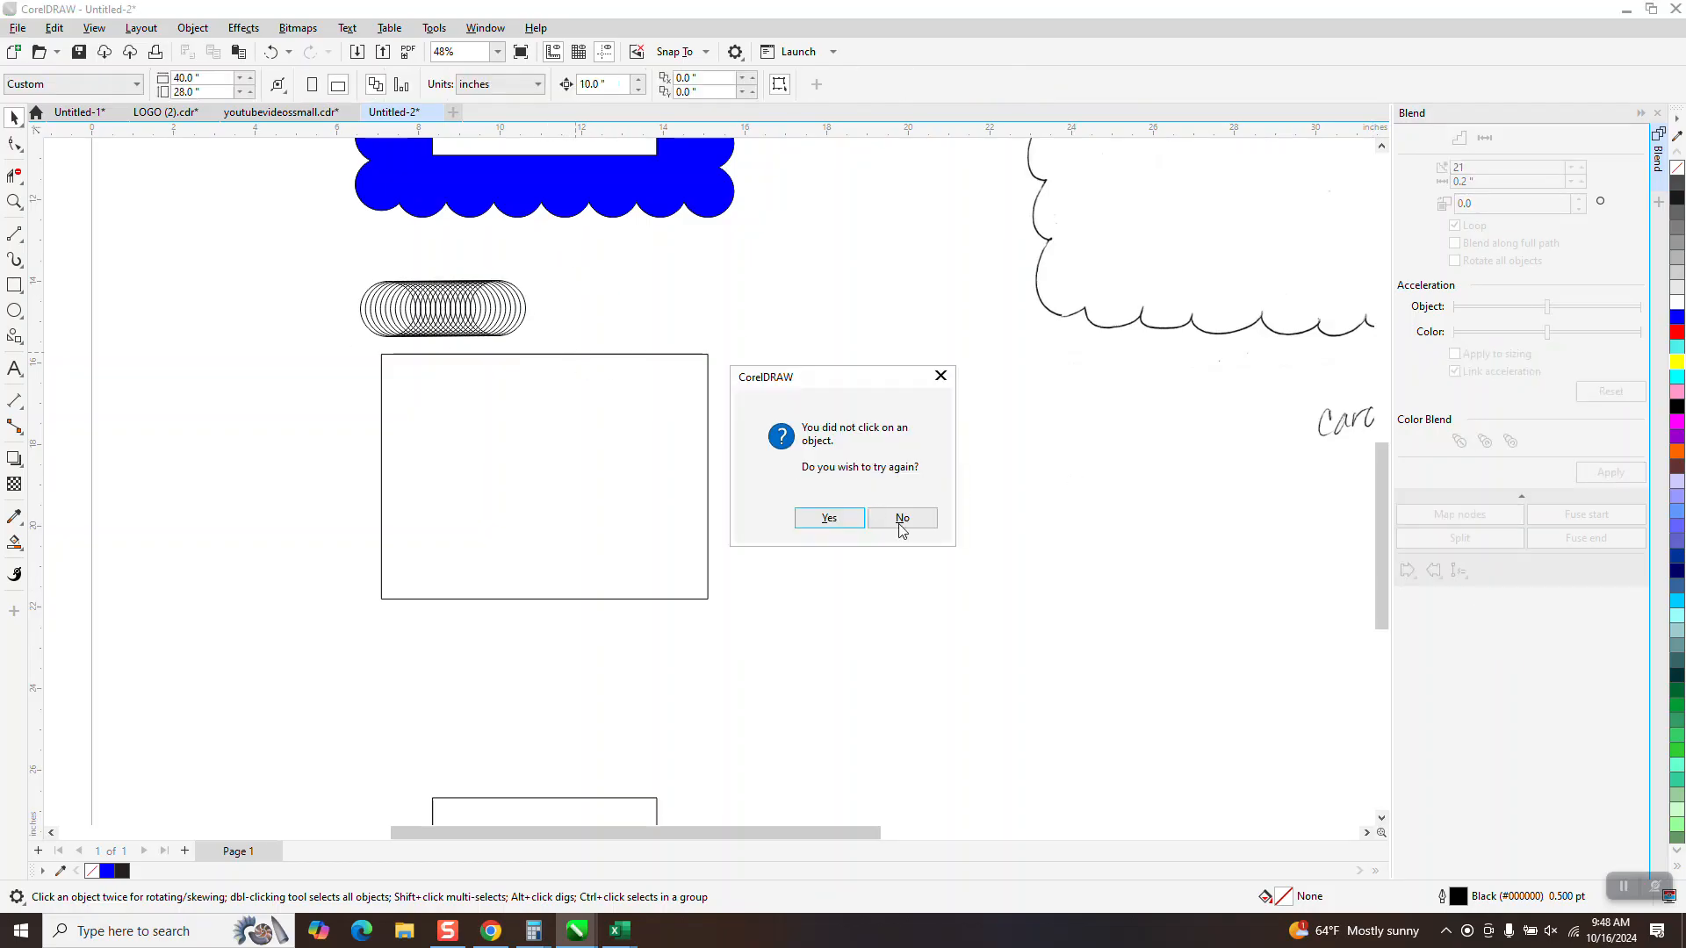
click(829, 519)
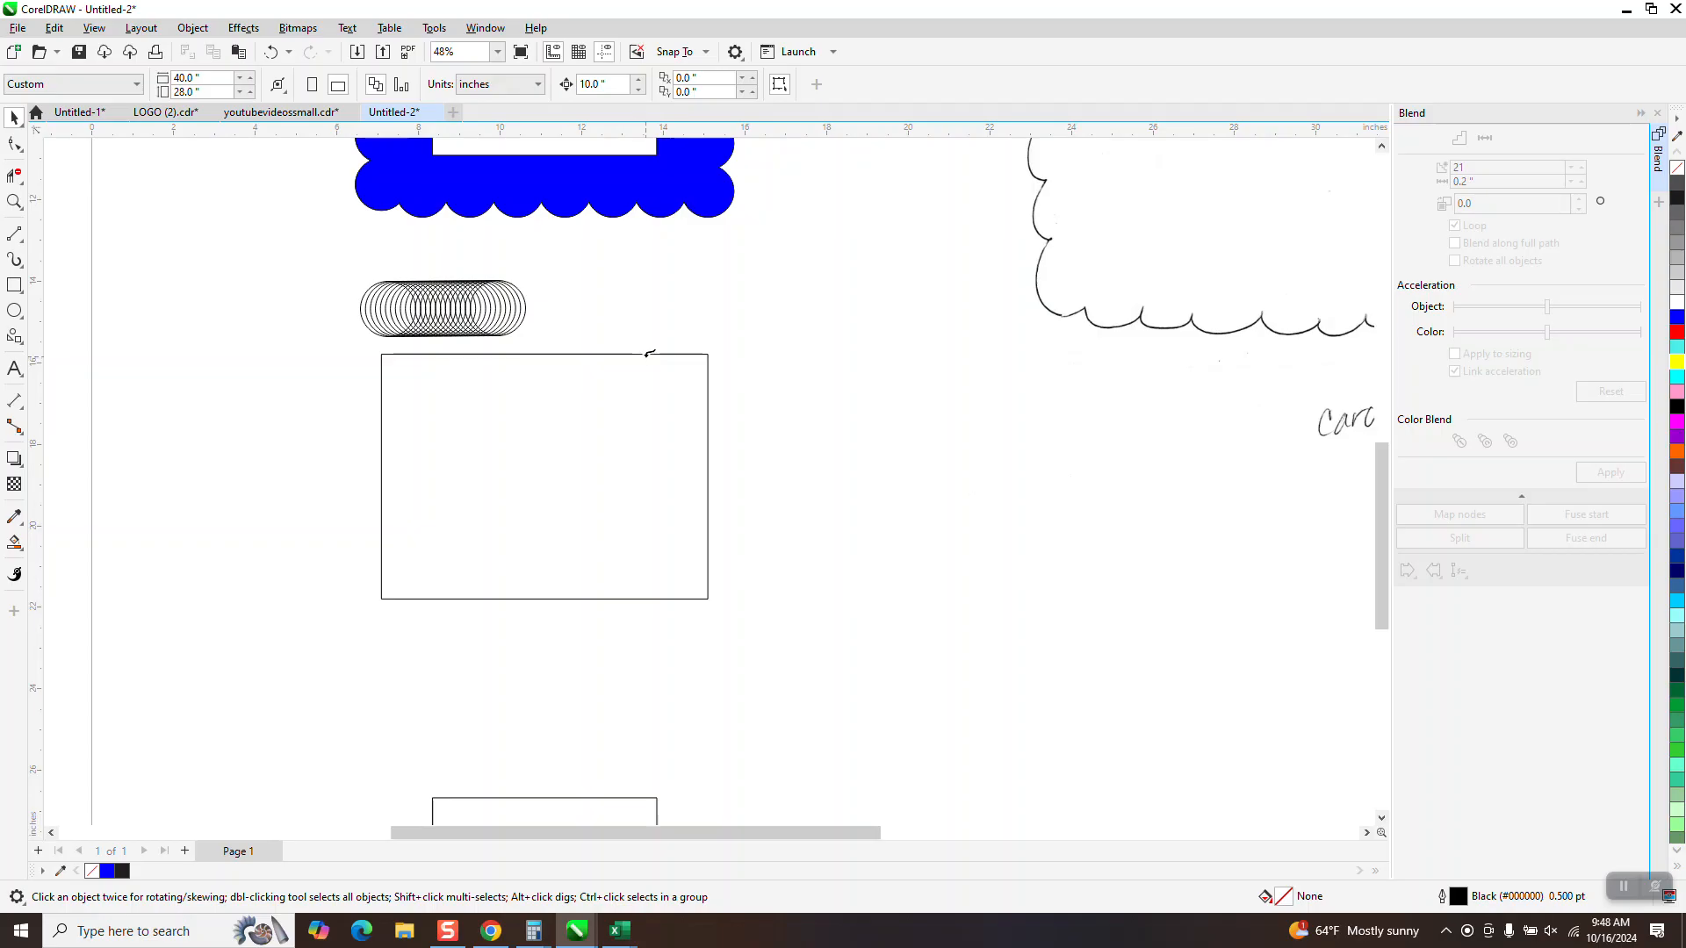
click(650, 353)
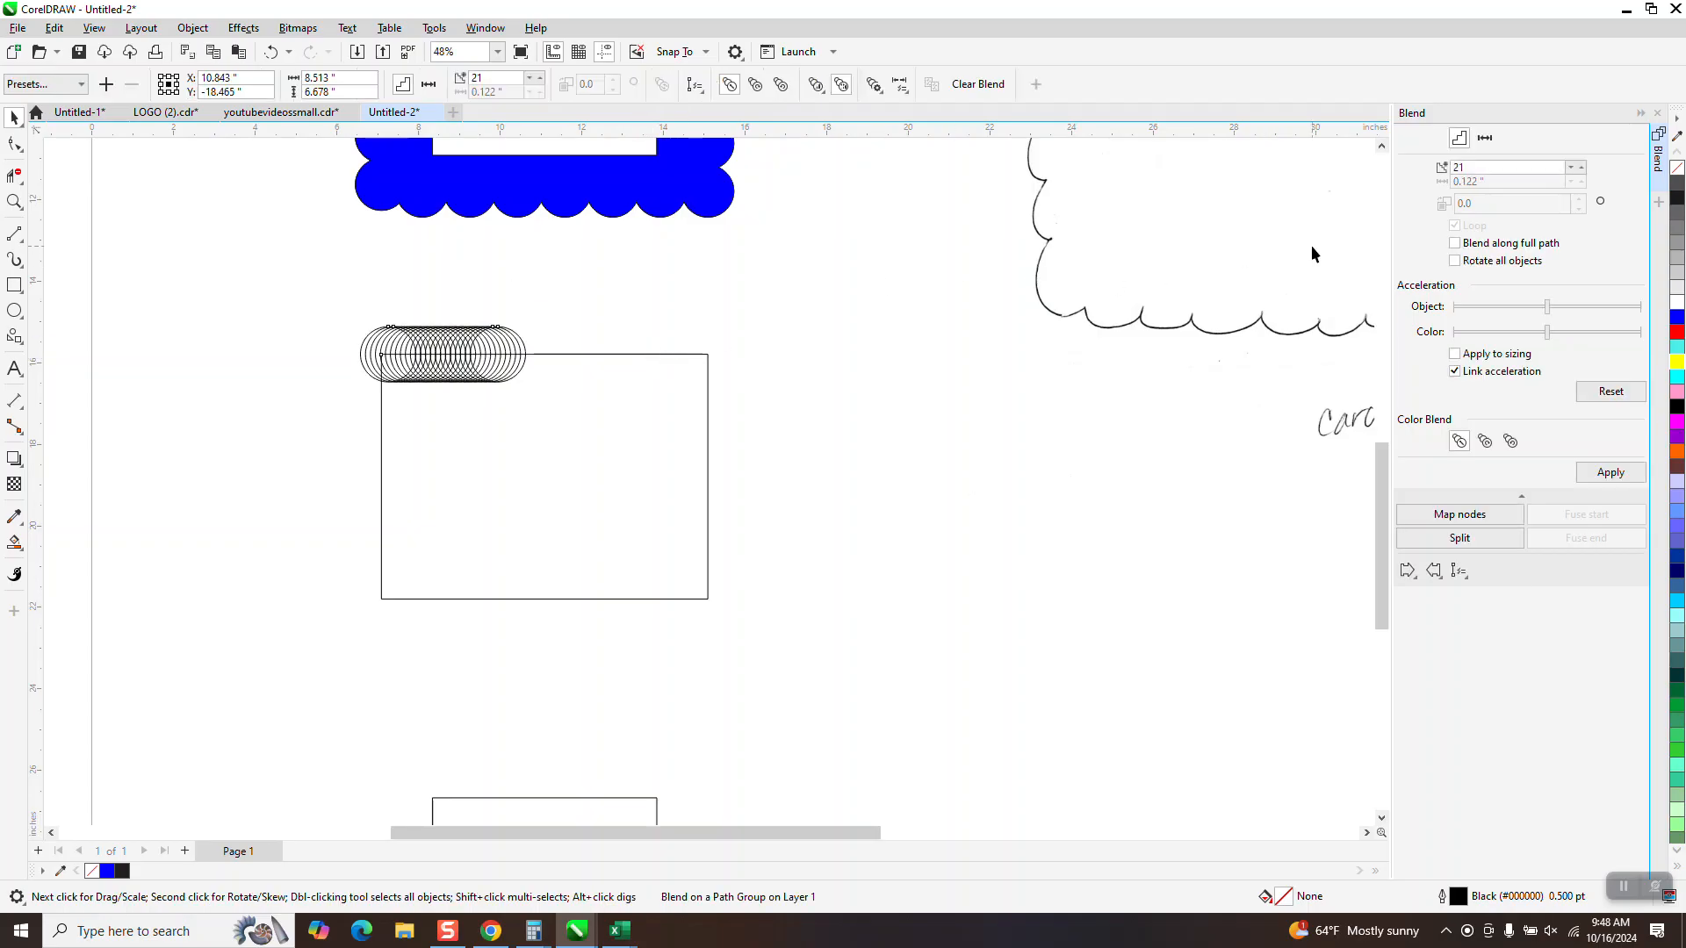
click(1455, 243)
click(1611, 472)
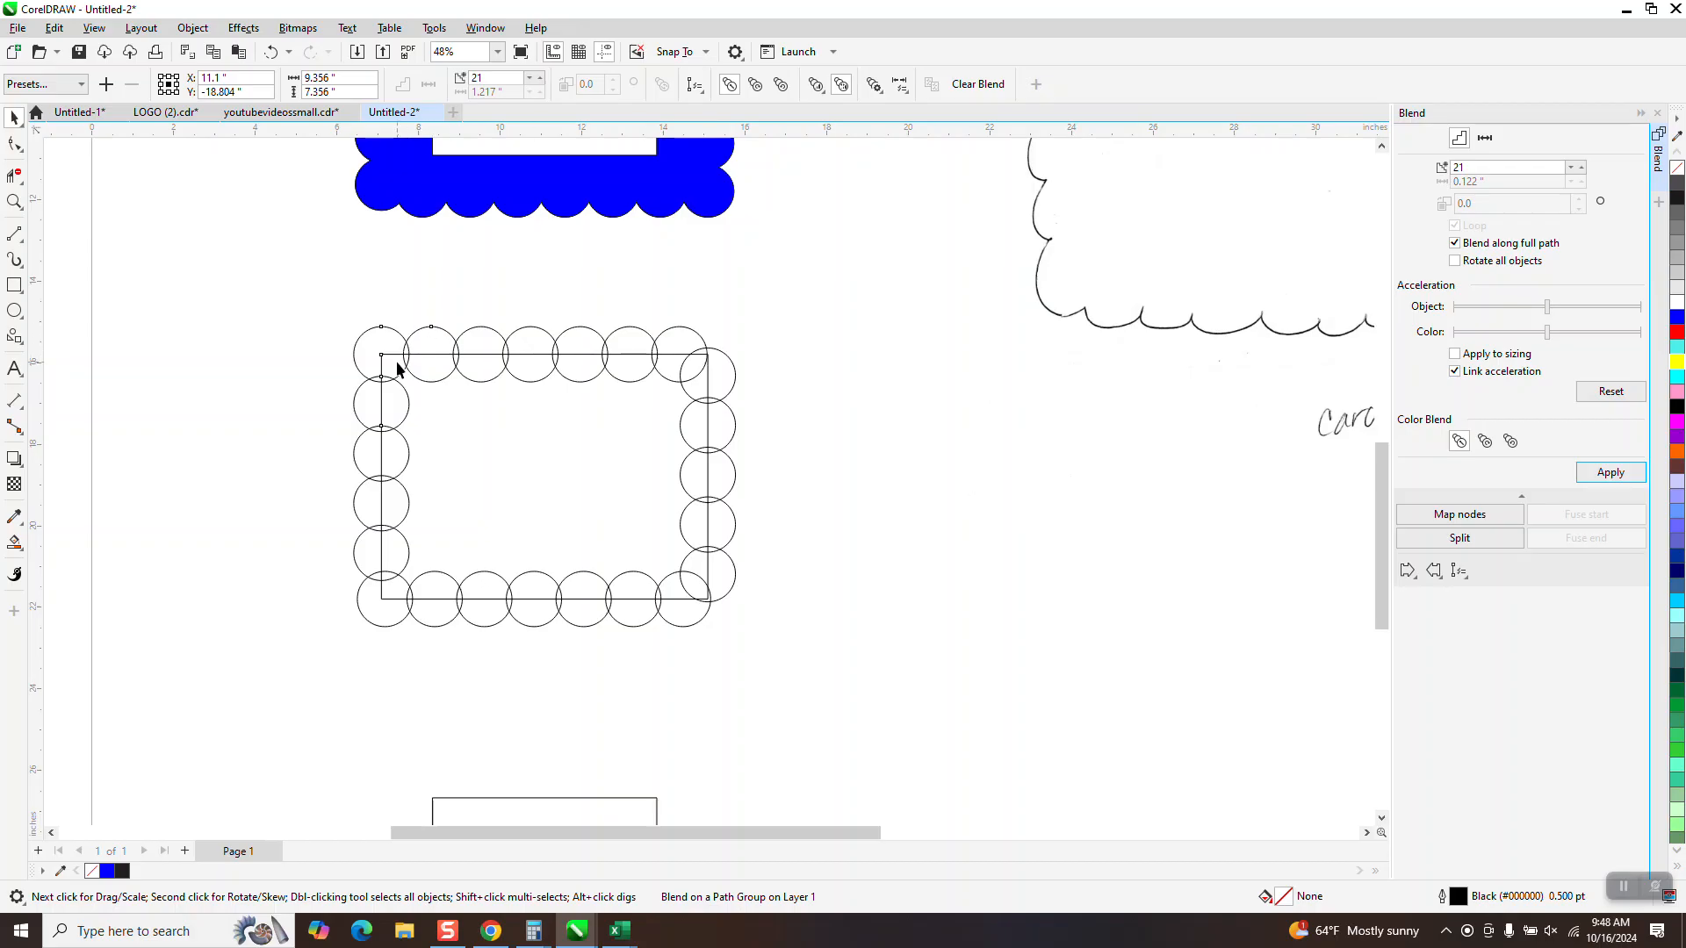
Break the blend apart from its path and ungroup the blended circles
click(731, 387)
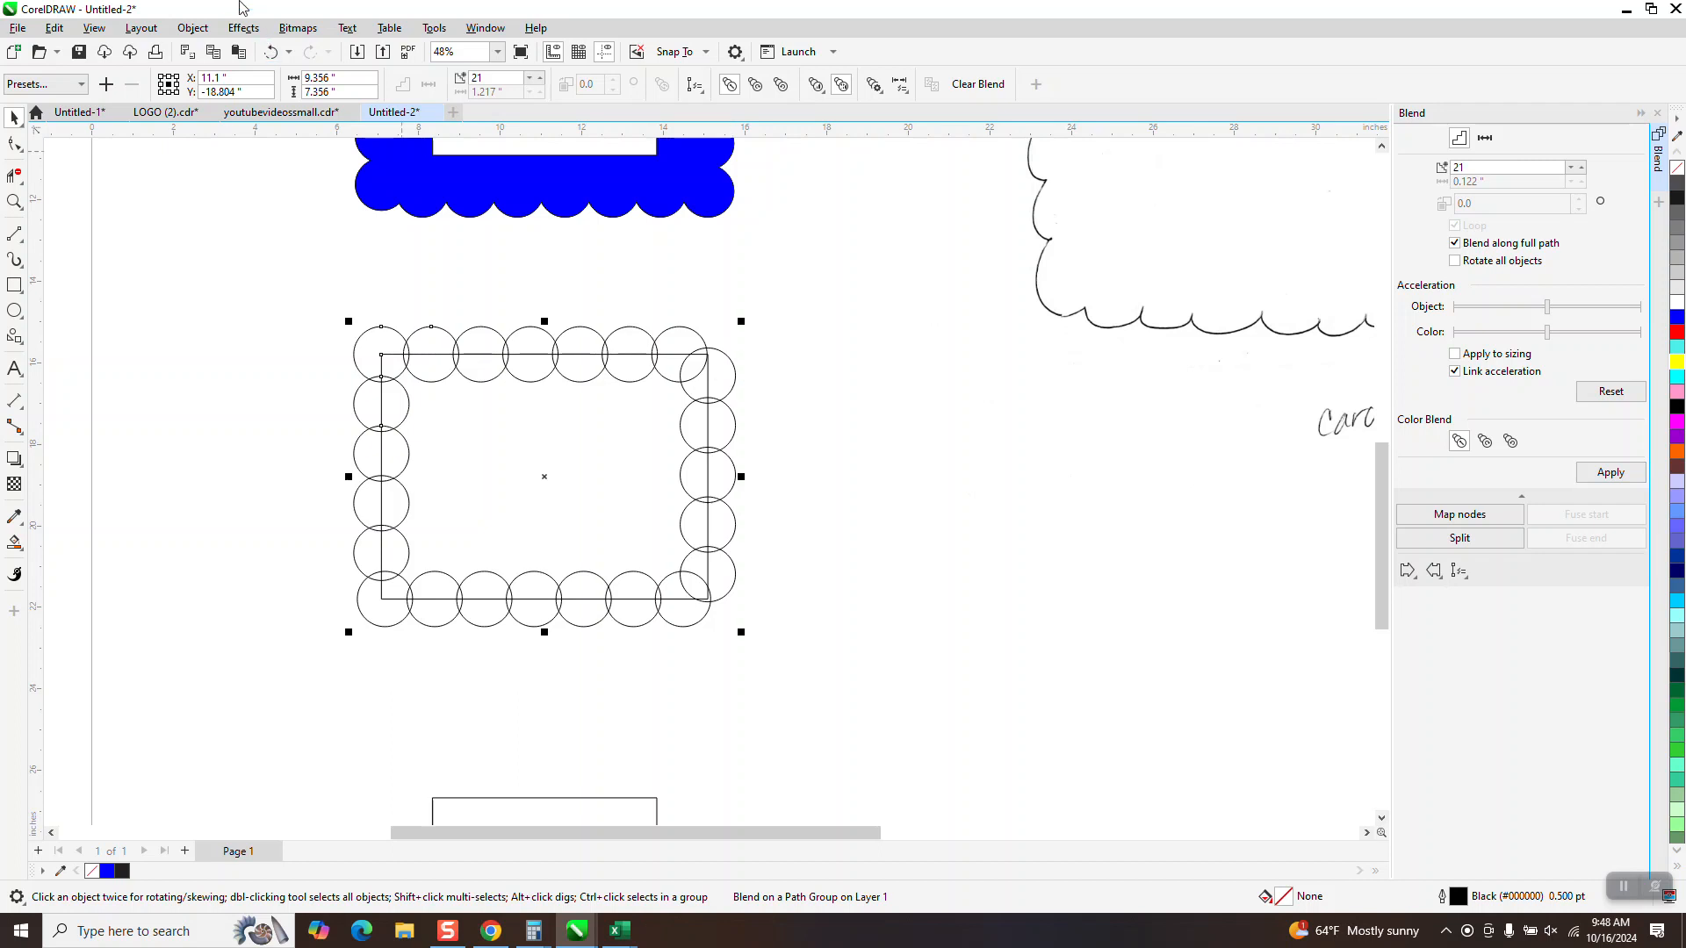
click(192, 27)
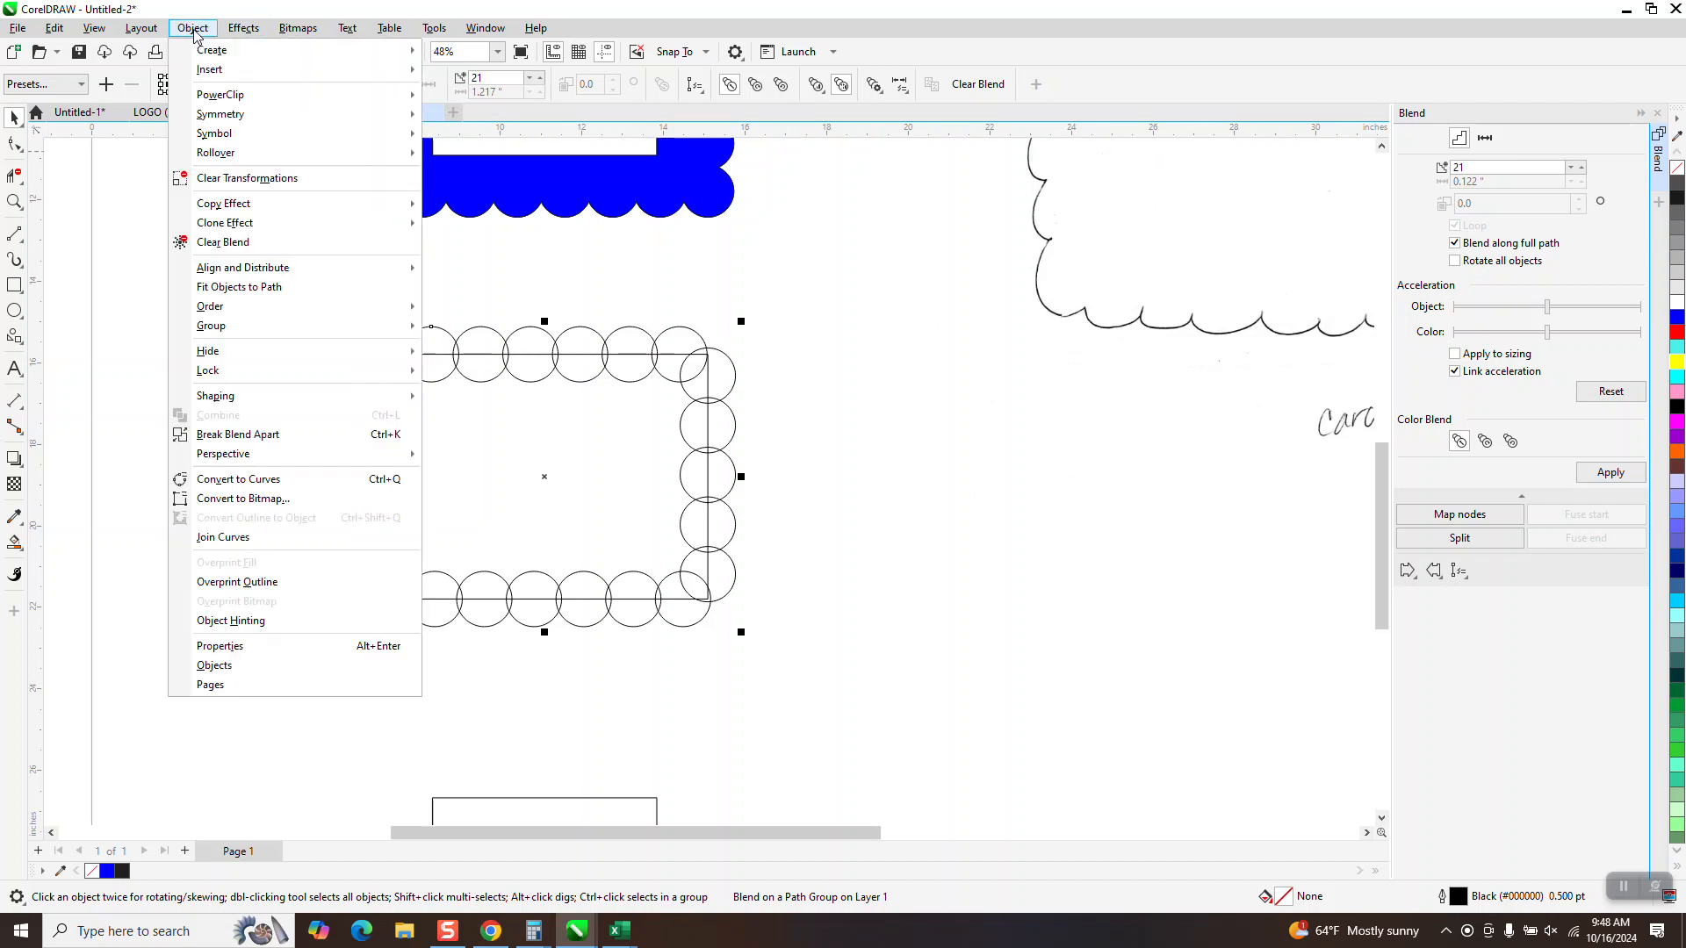
click(279, 434)
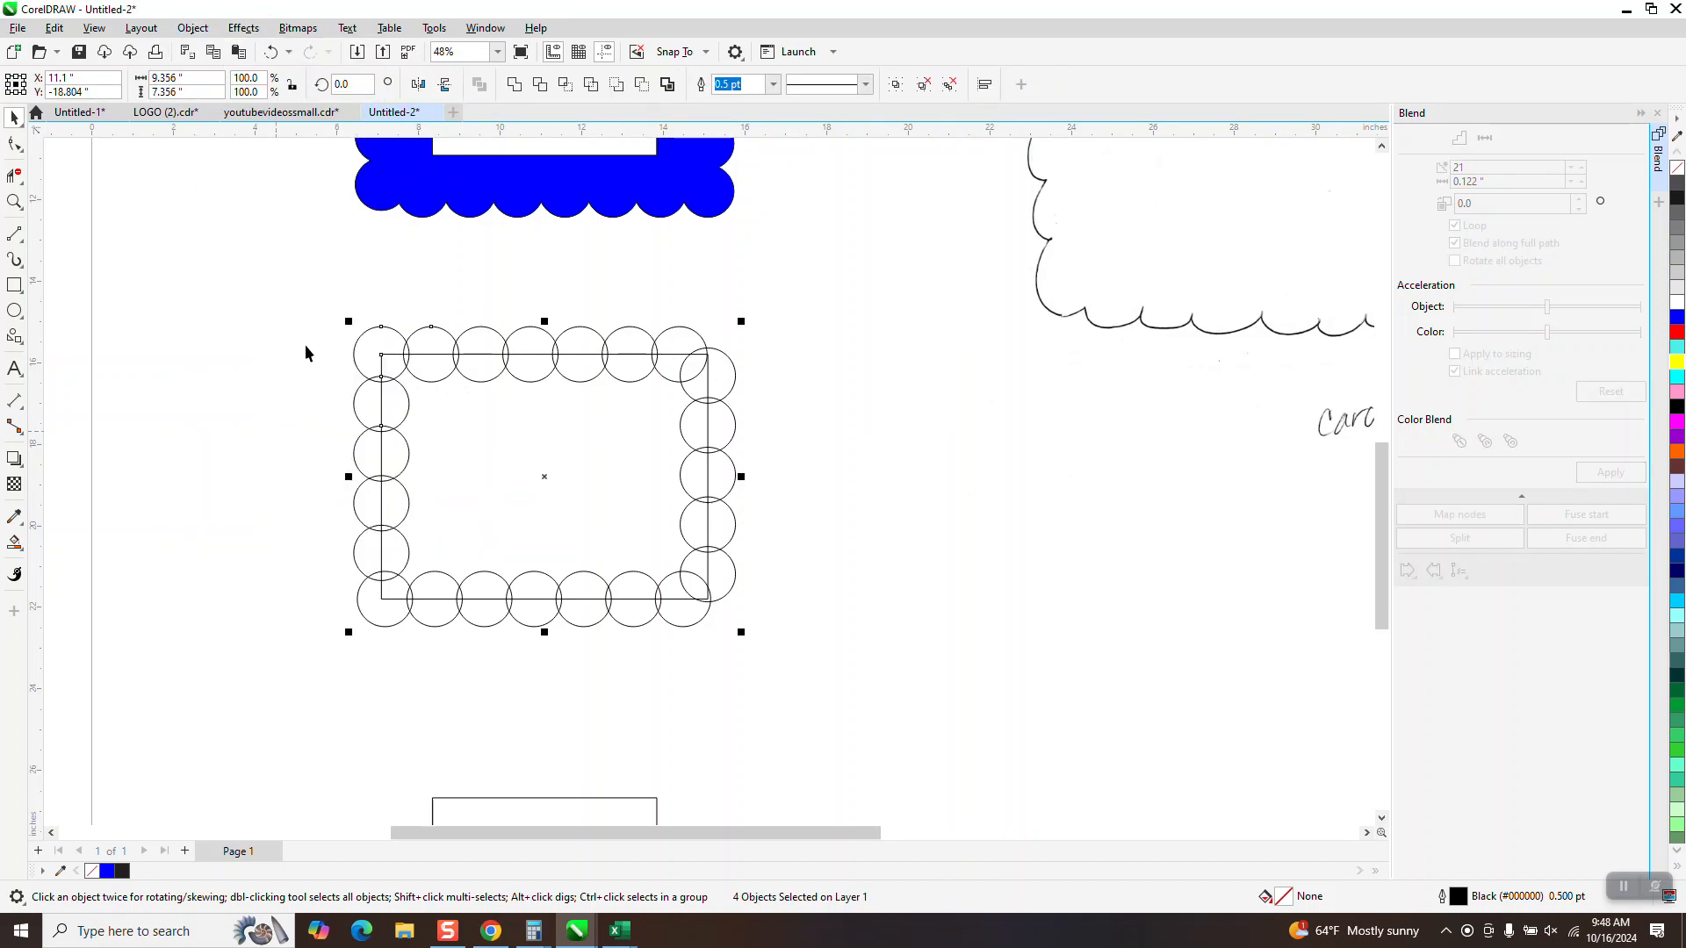
click(413, 310)
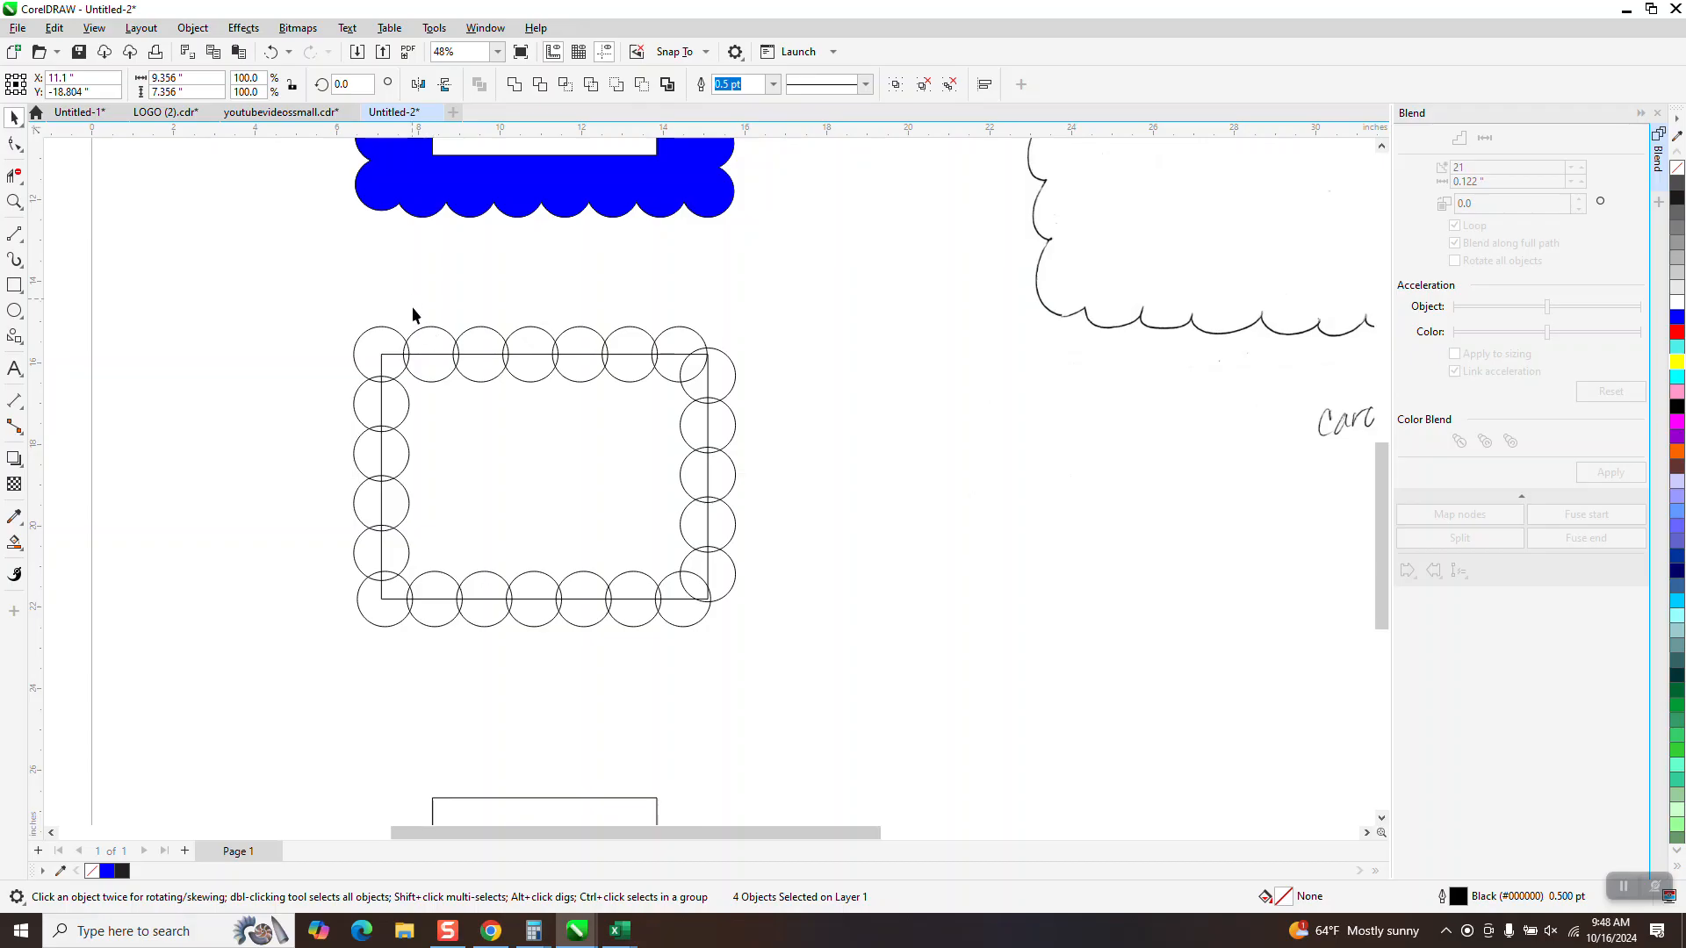
click(446, 338)
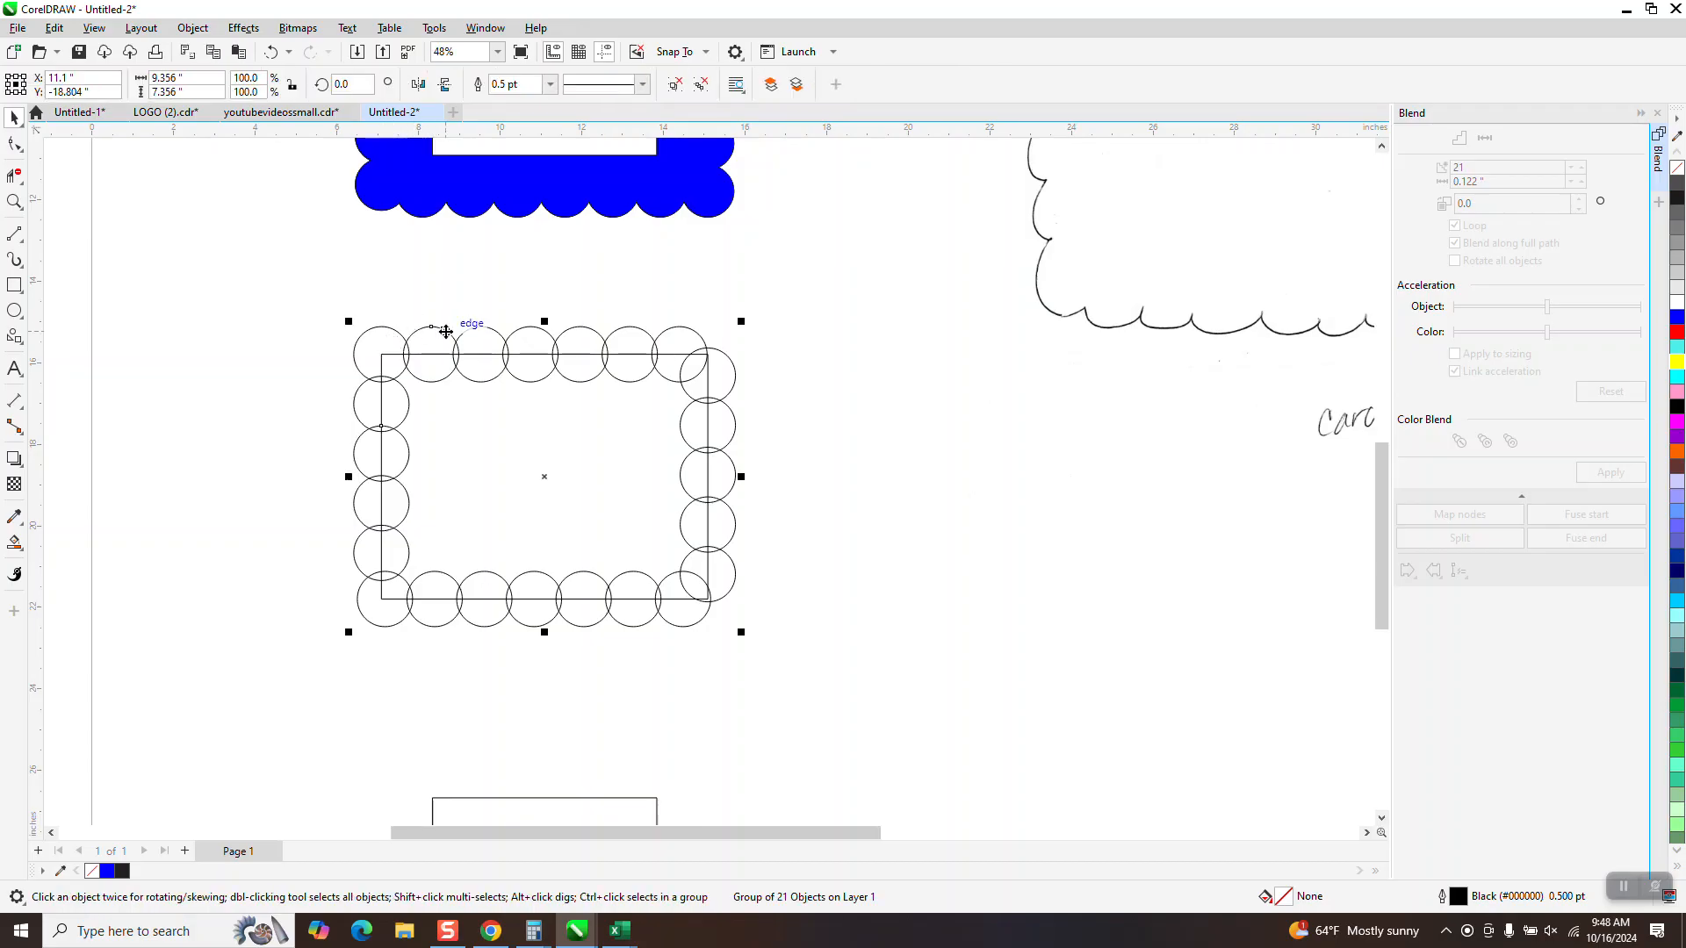
click(194, 29)
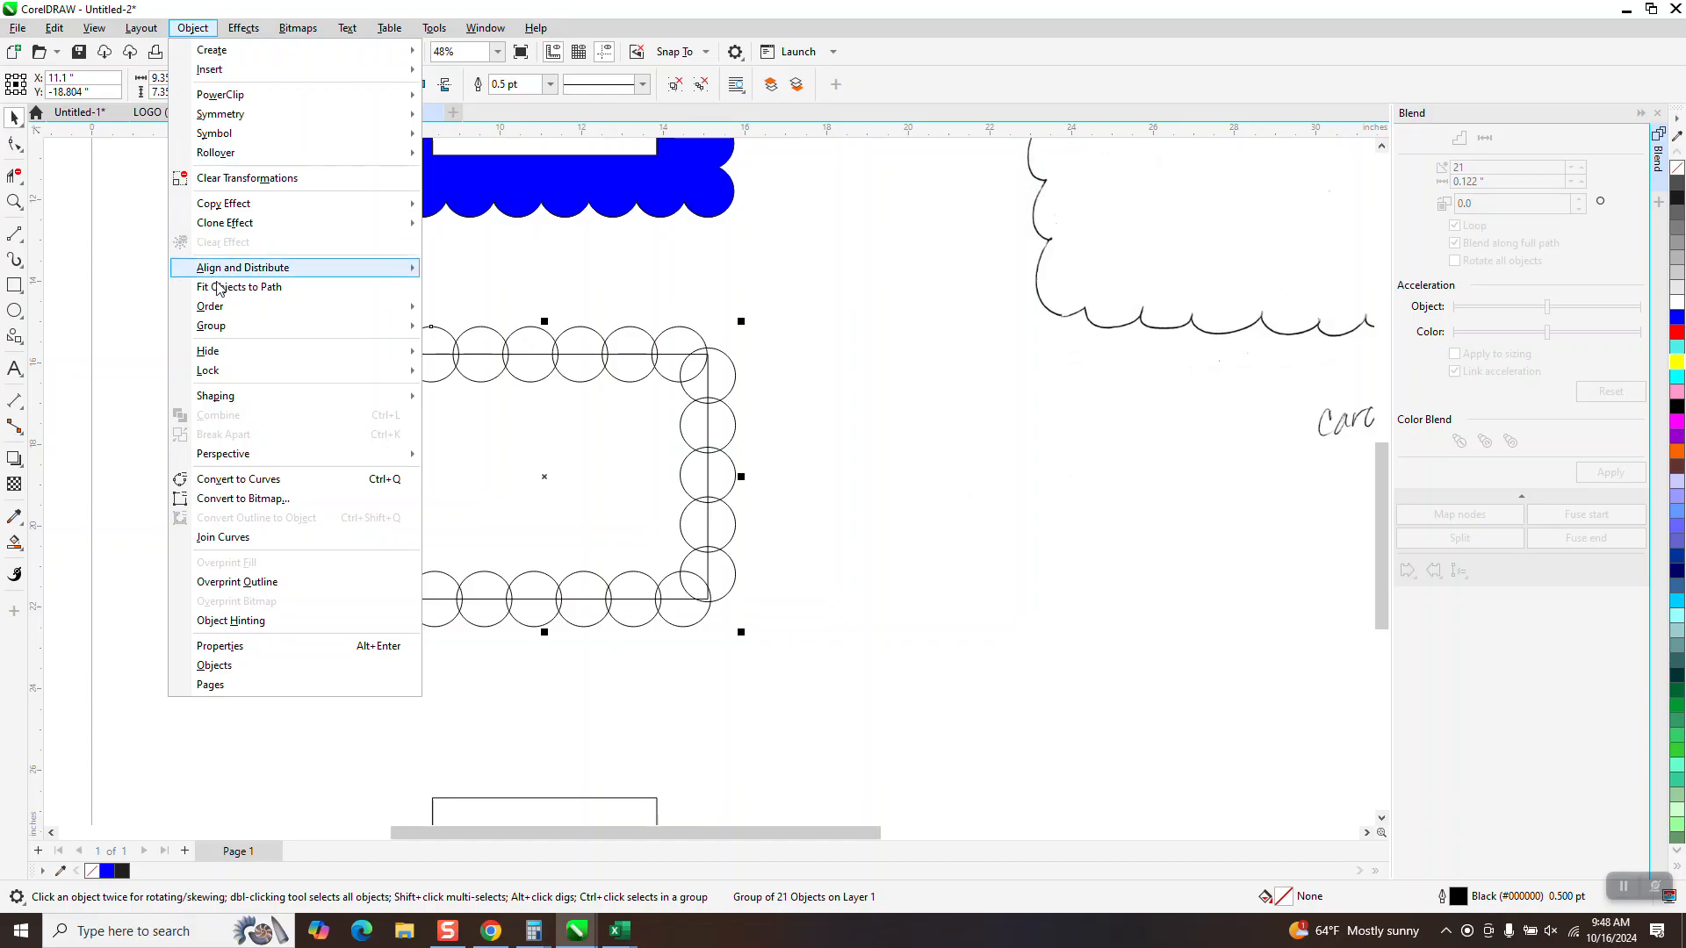
mouse_move(230, 330)
click(453, 348)
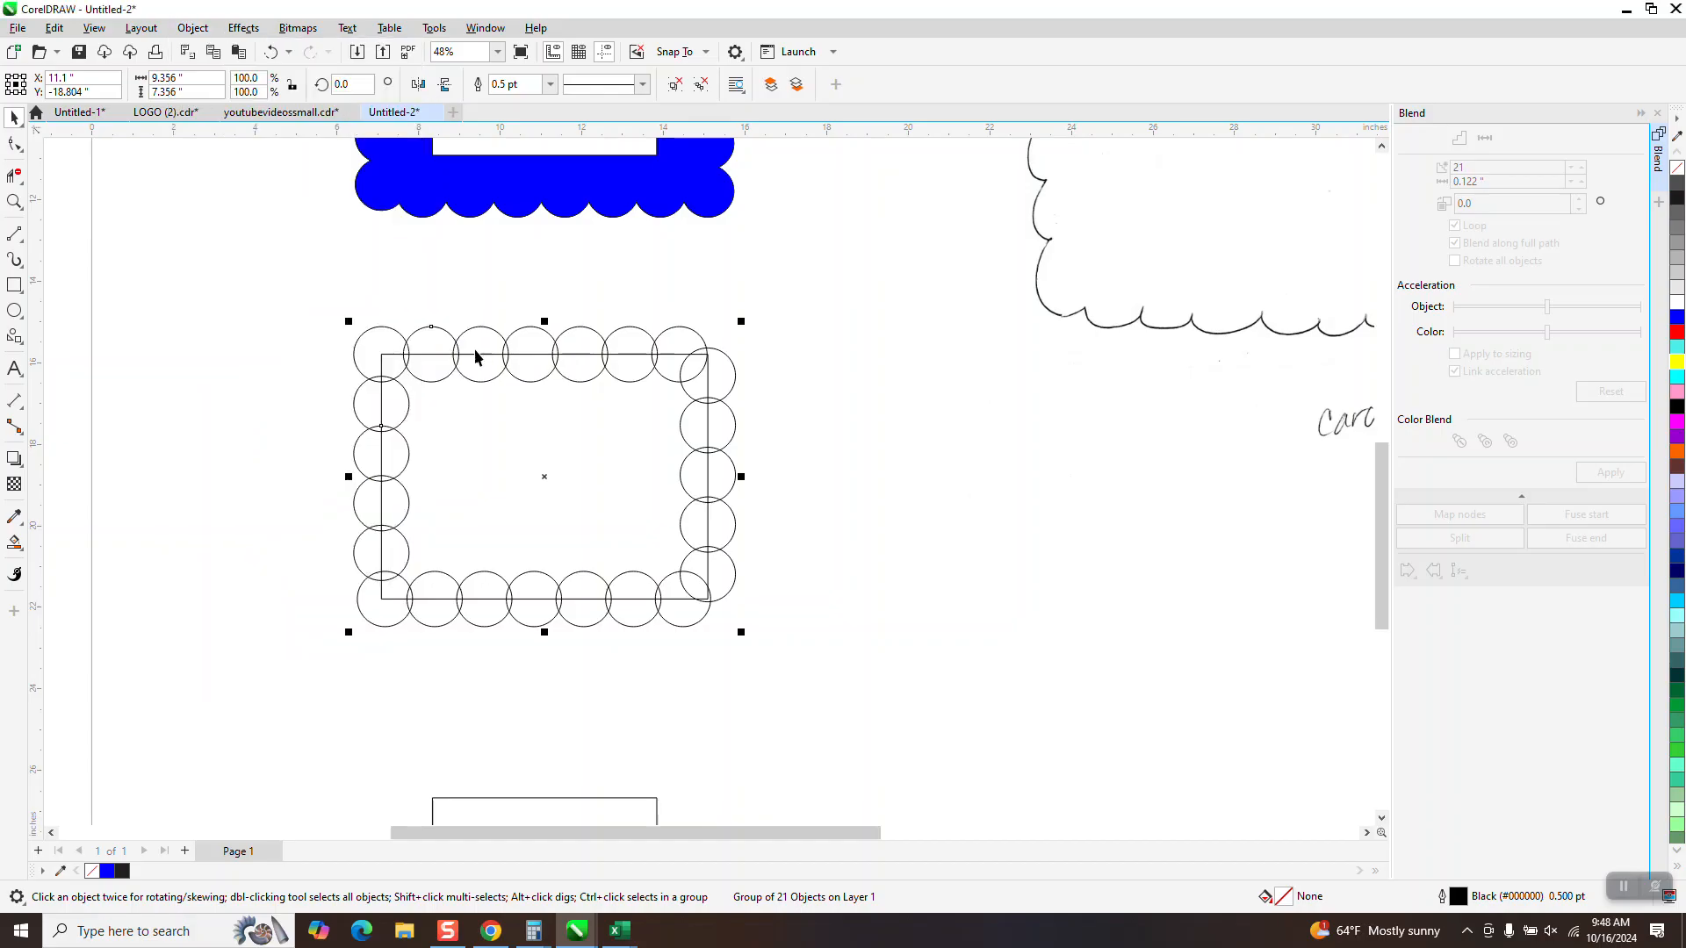
click(755, 373)
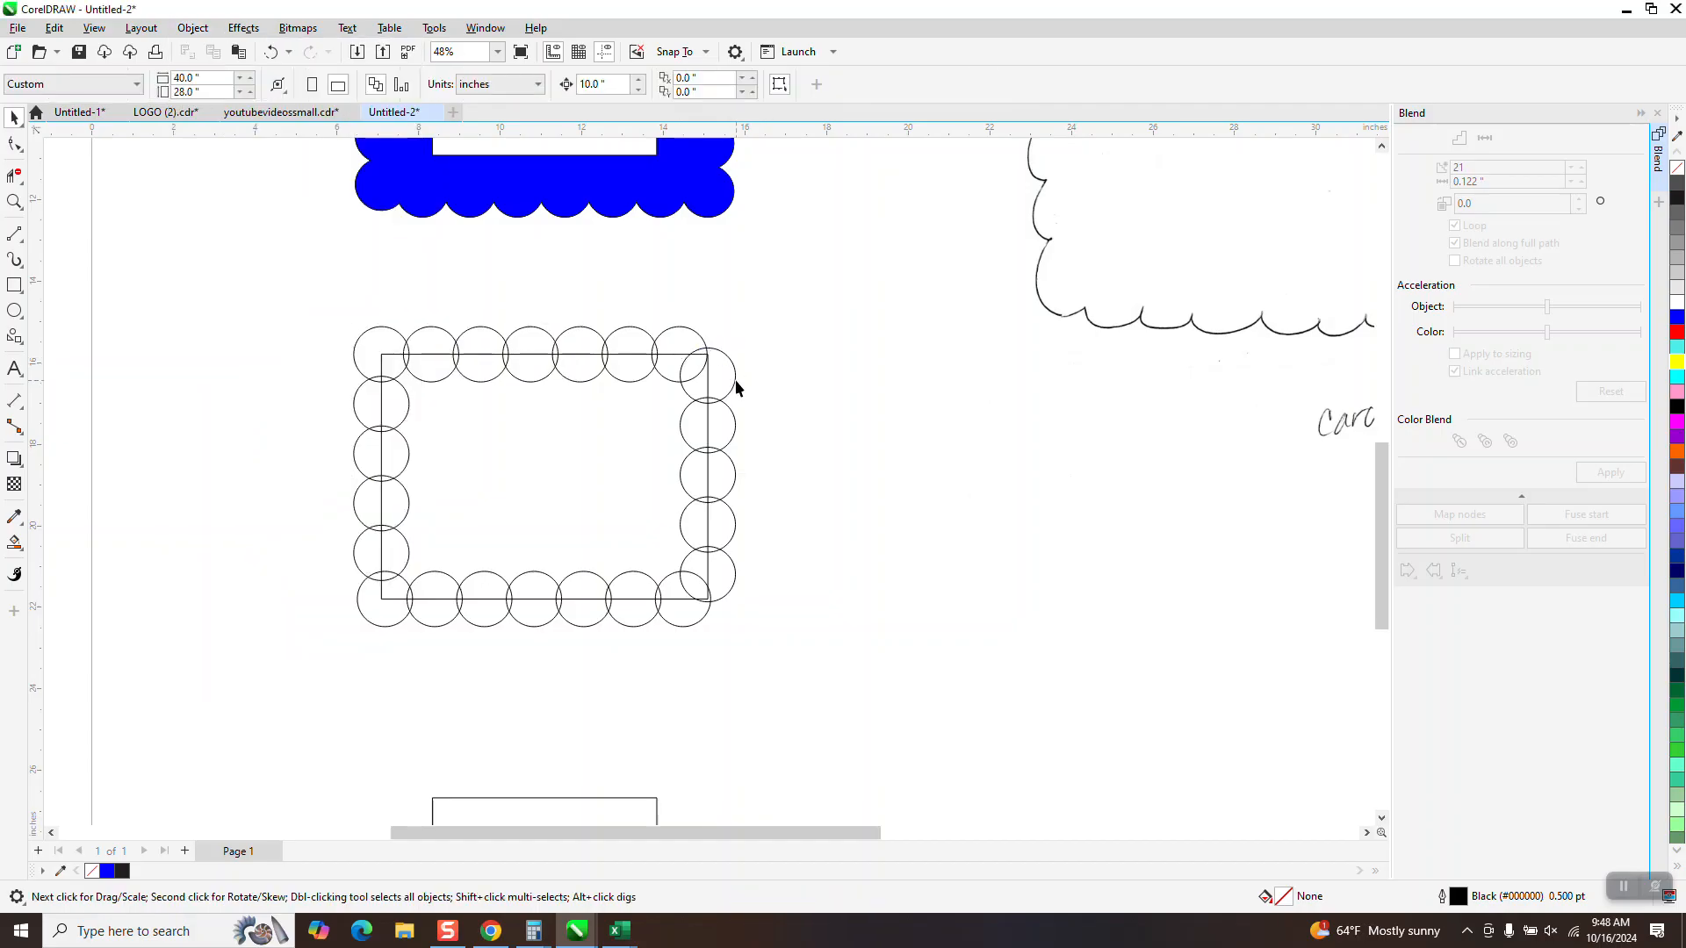
Delete the five circles along the 8 by 6 inch rectangle's right edge
click(735, 381)
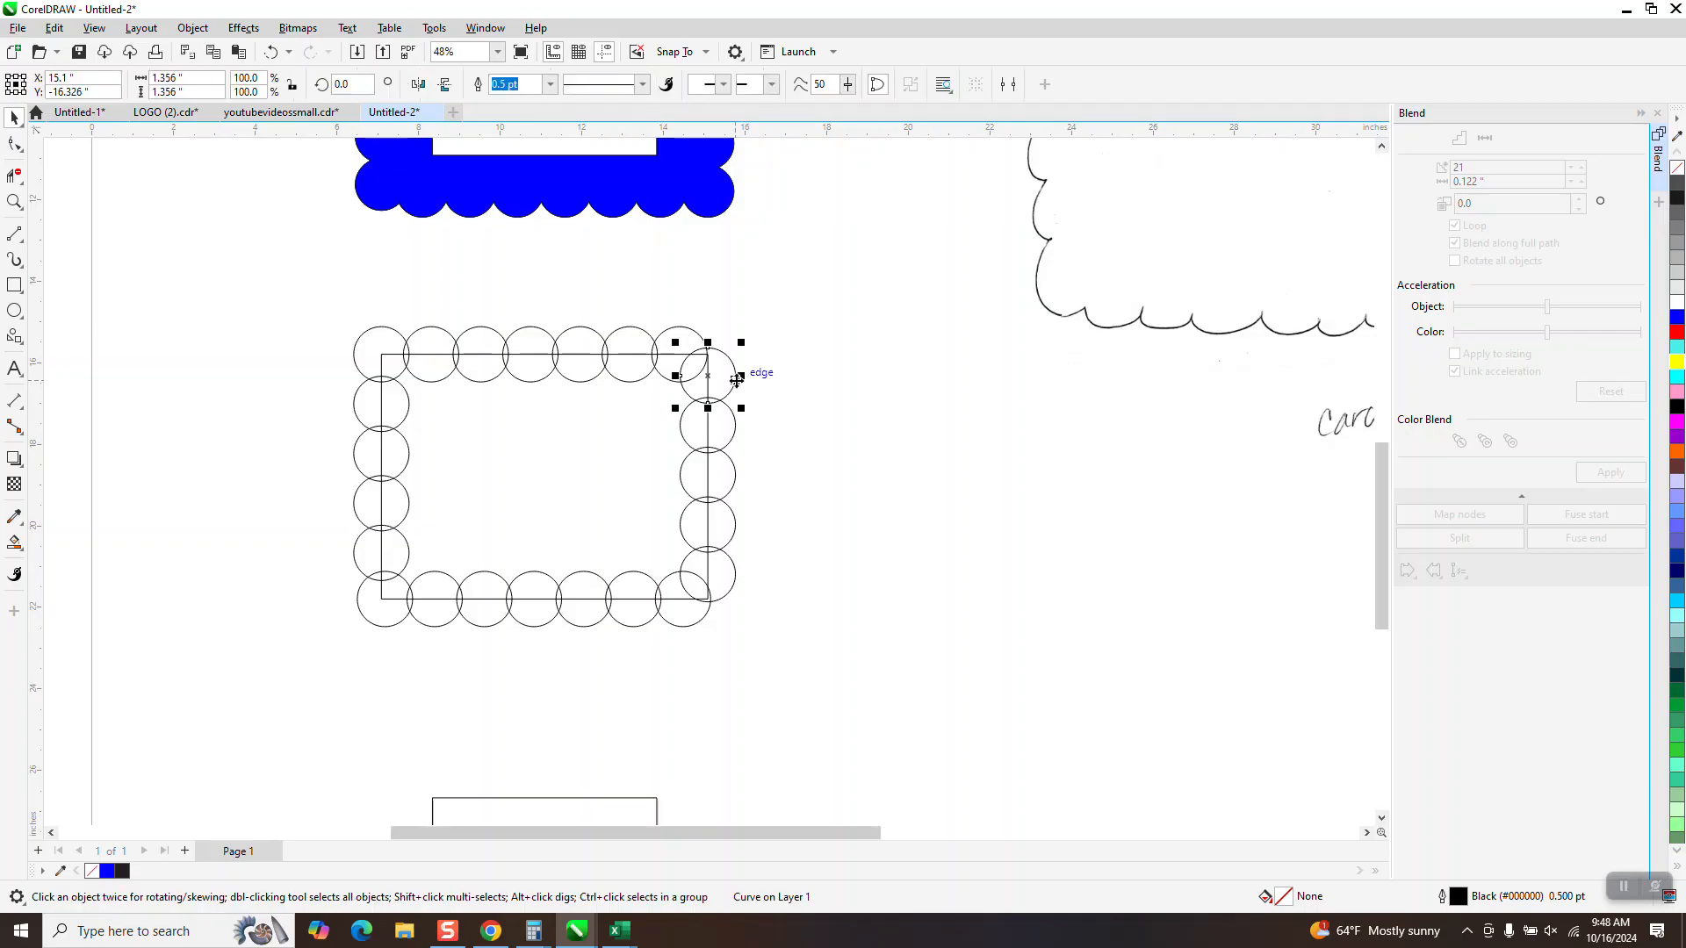
key(Delete)
click(726, 425)
key(Delete)
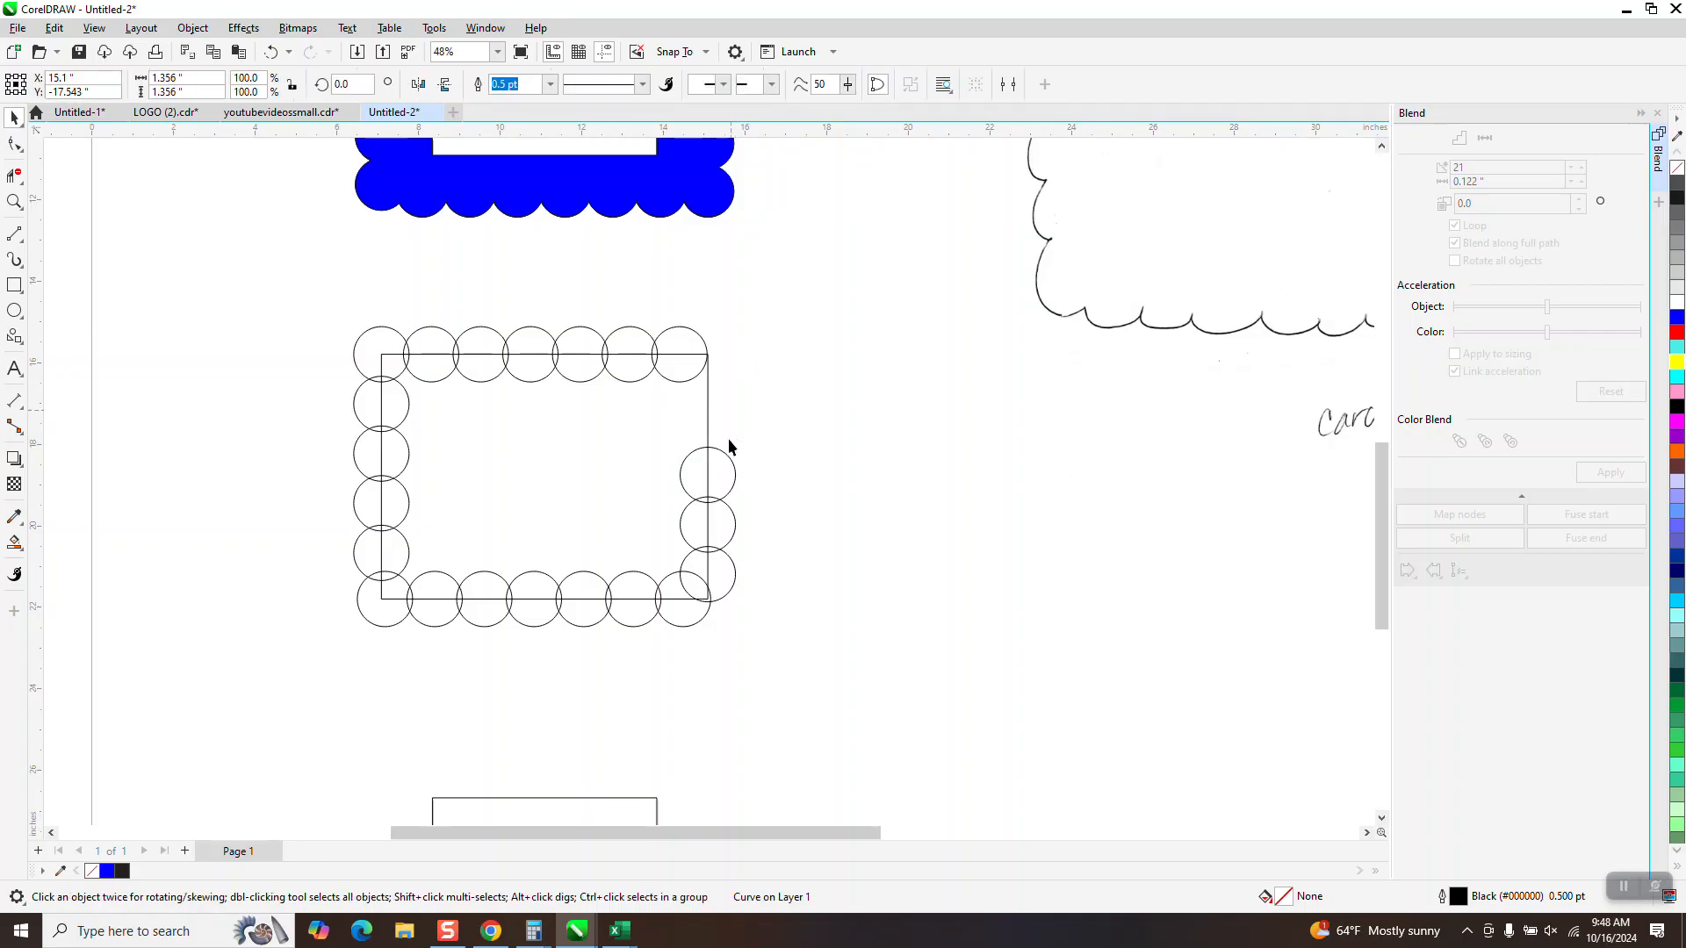
key(Delete)
click(726, 520)
key(Delete)
click(726, 571)
key(Delete)
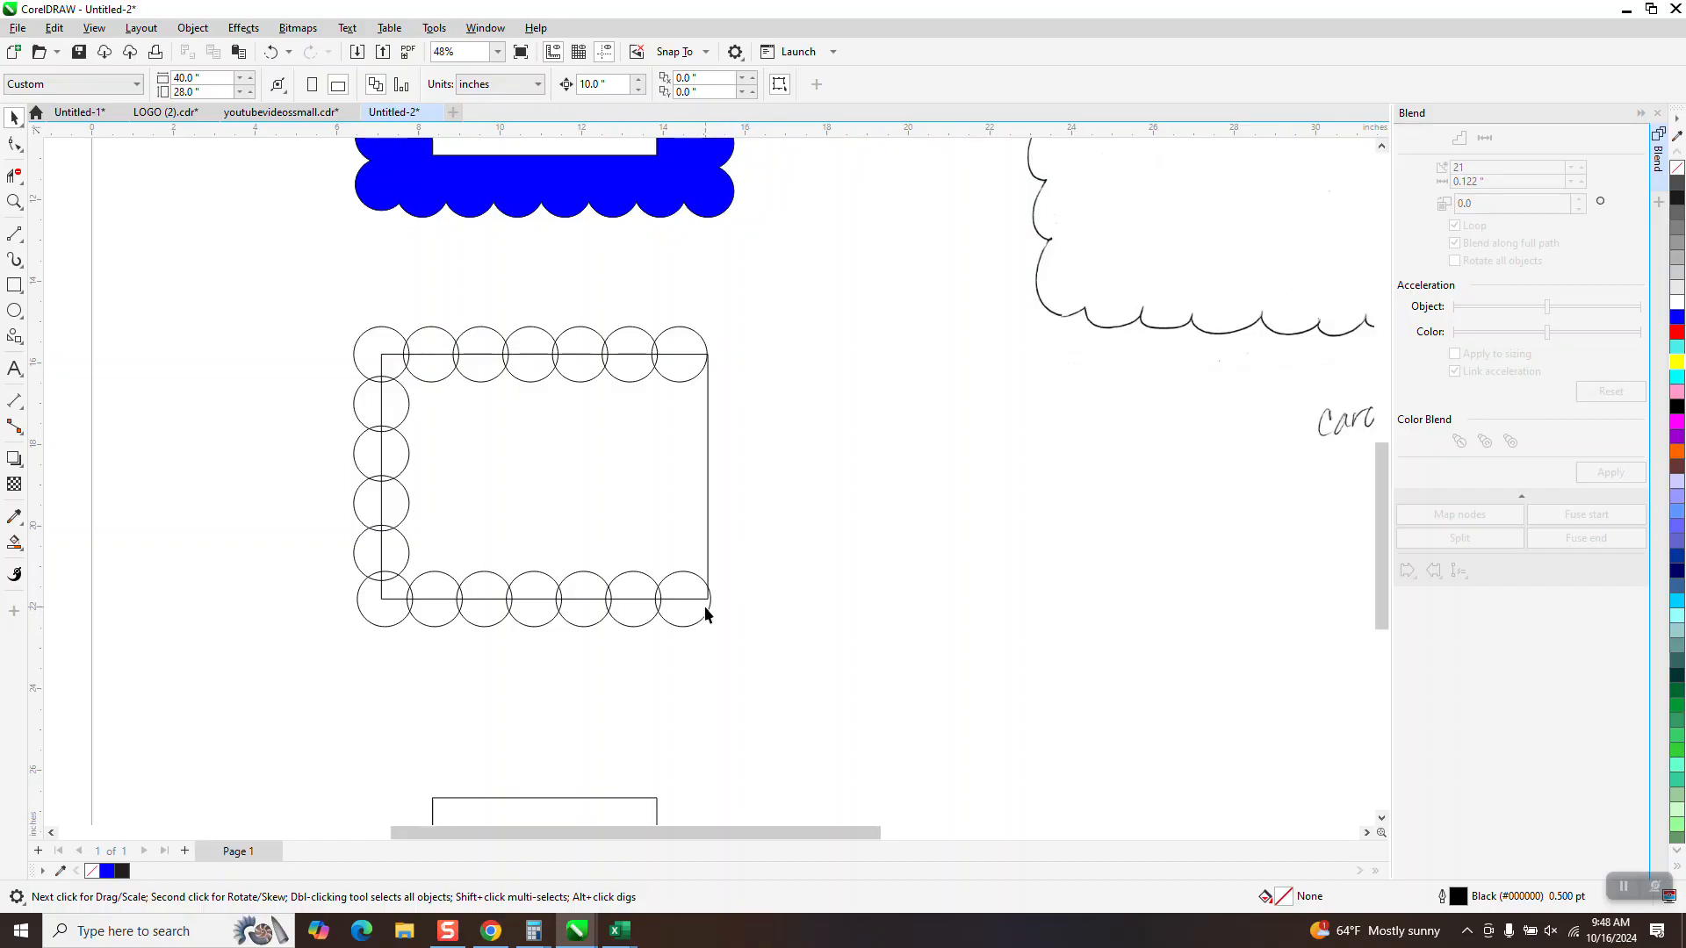
Widen the 8 by 6 inch rectangle rightward to about 8.62 inches and copy the left column of six circles onto its right edge
click(706, 479)
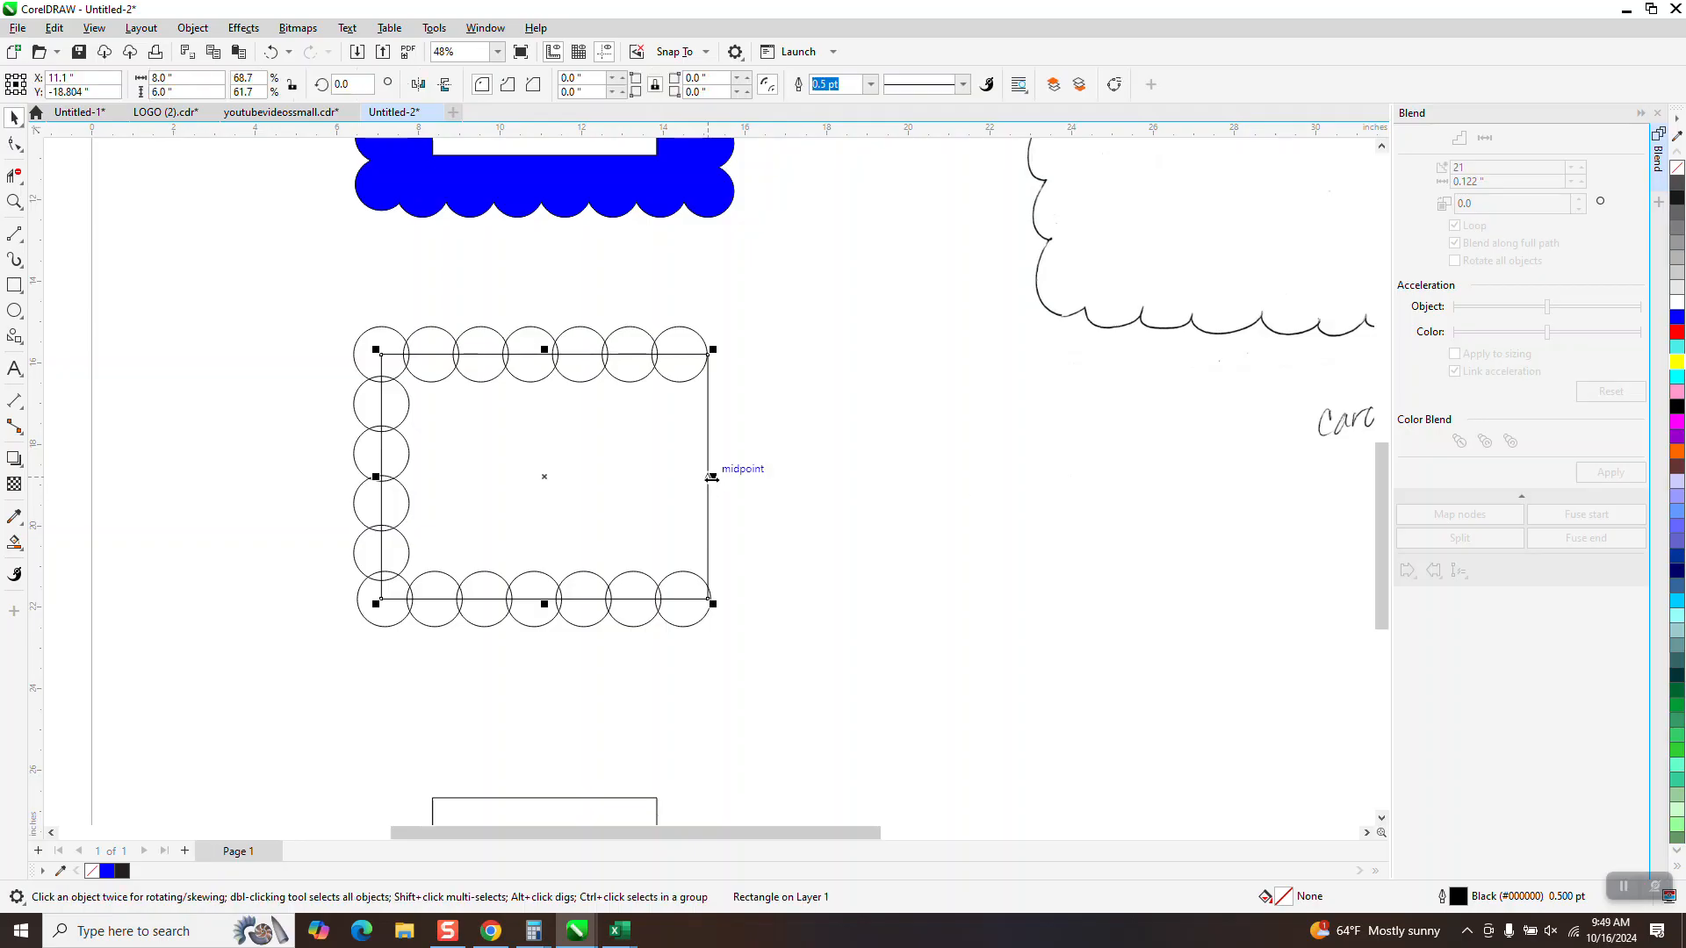
drag(720, 478, 735, 479)
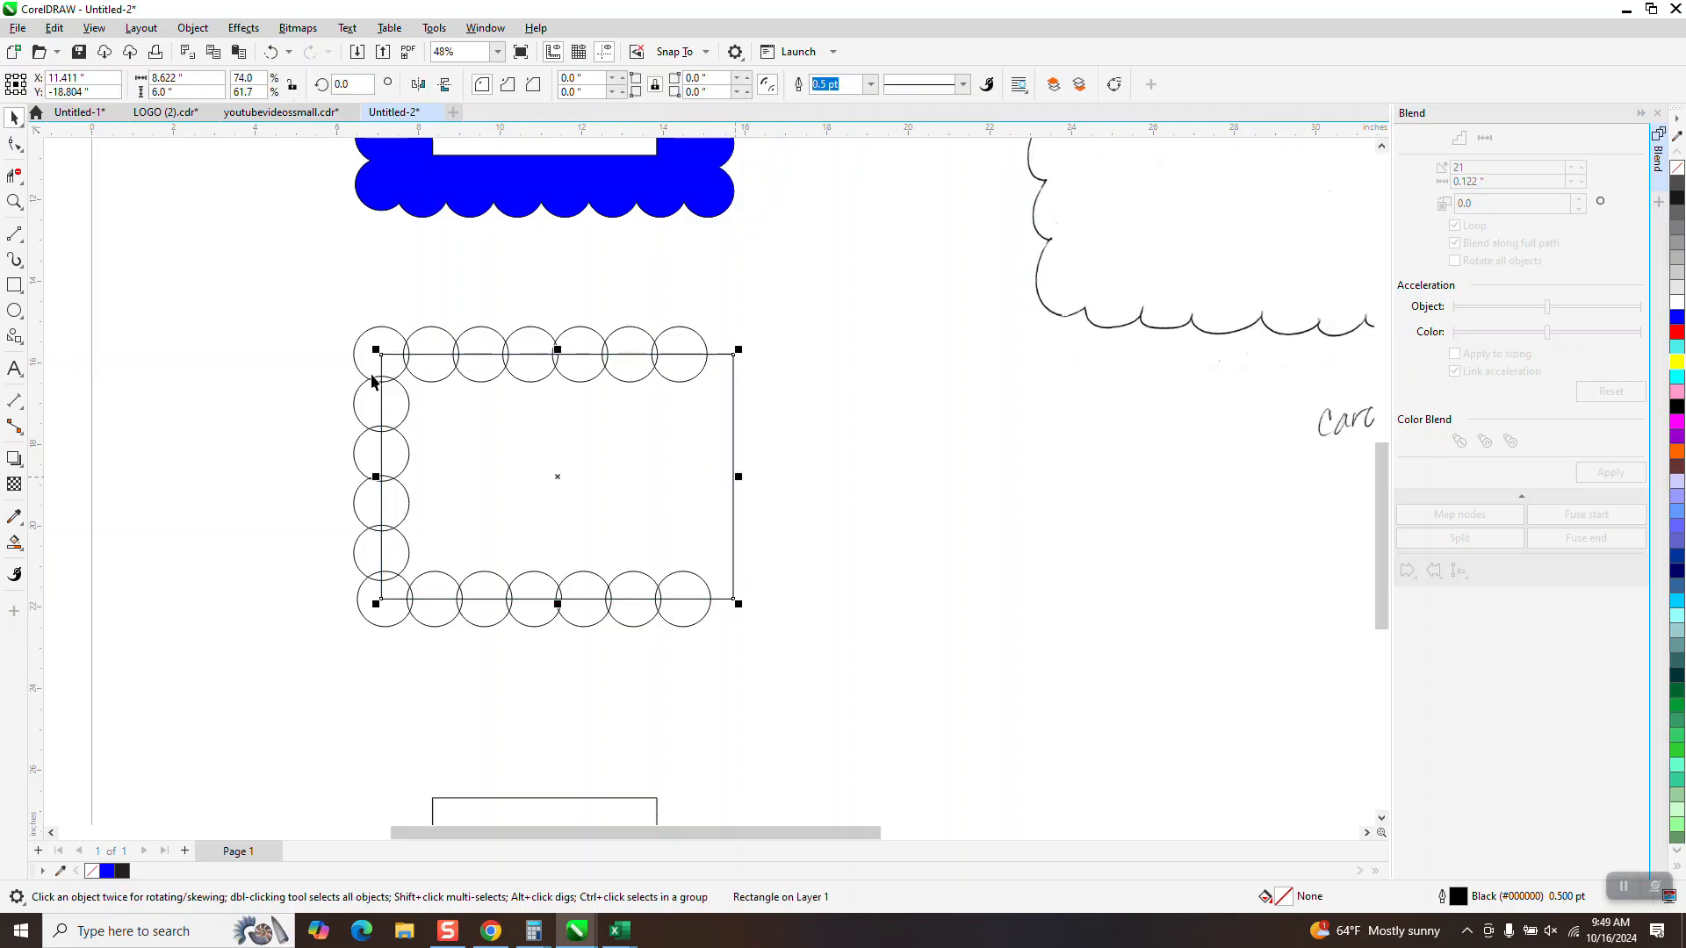
drag(330, 294, 427, 647)
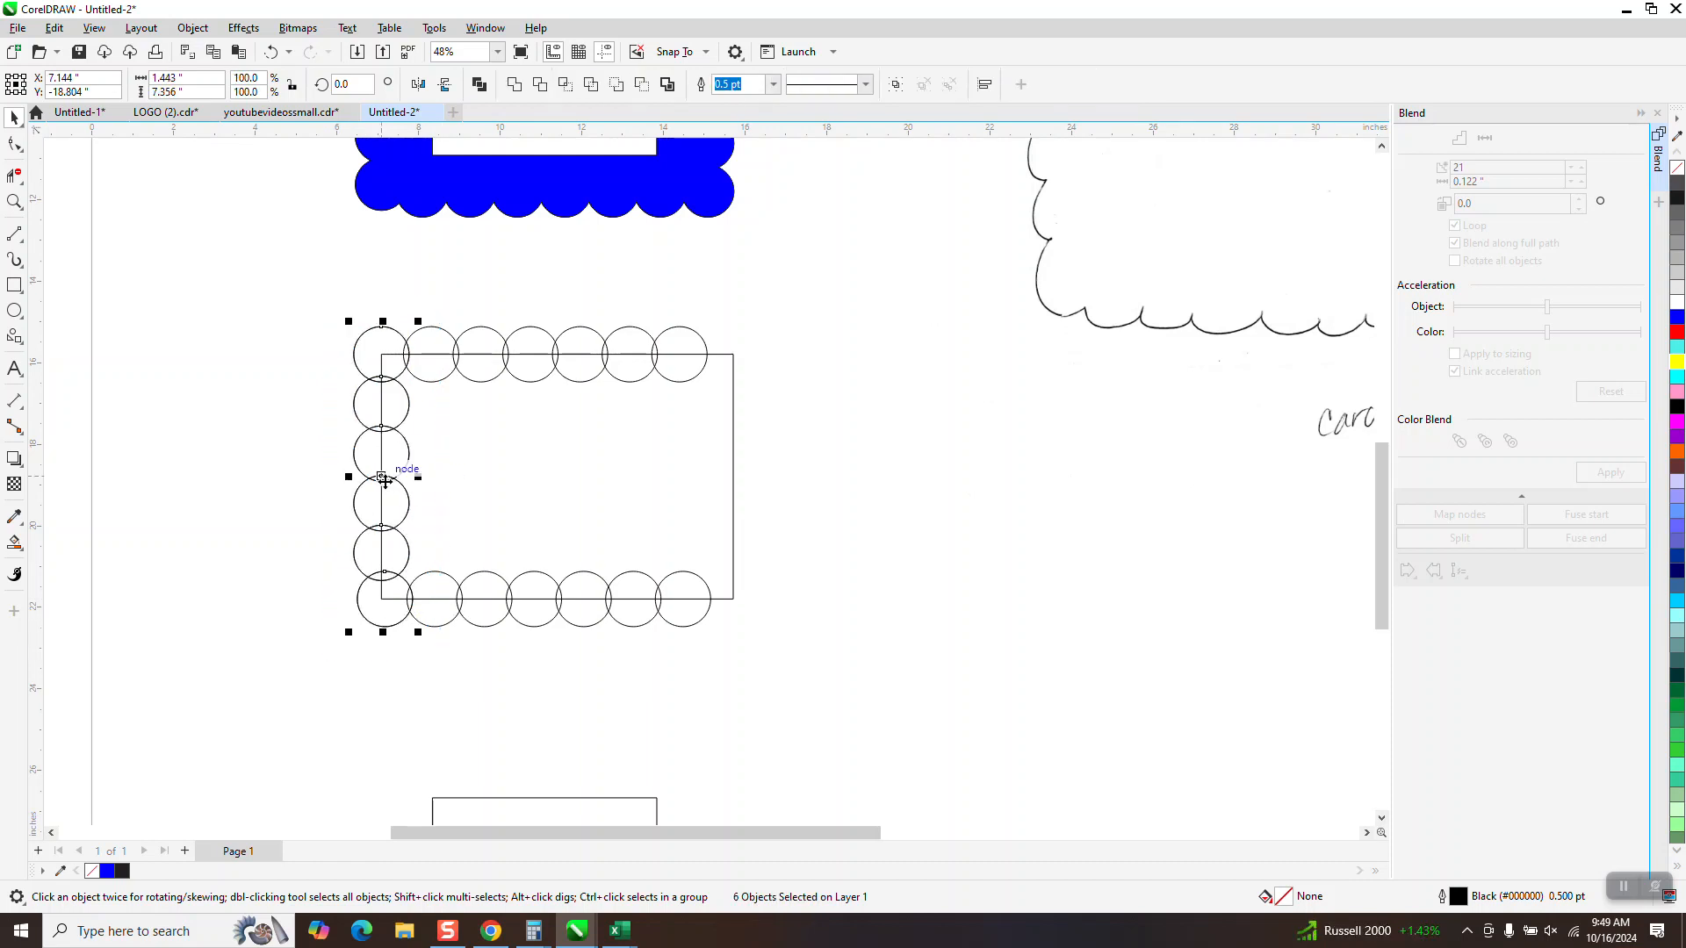
drag(384, 480, 730, 501)
click(844, 537)
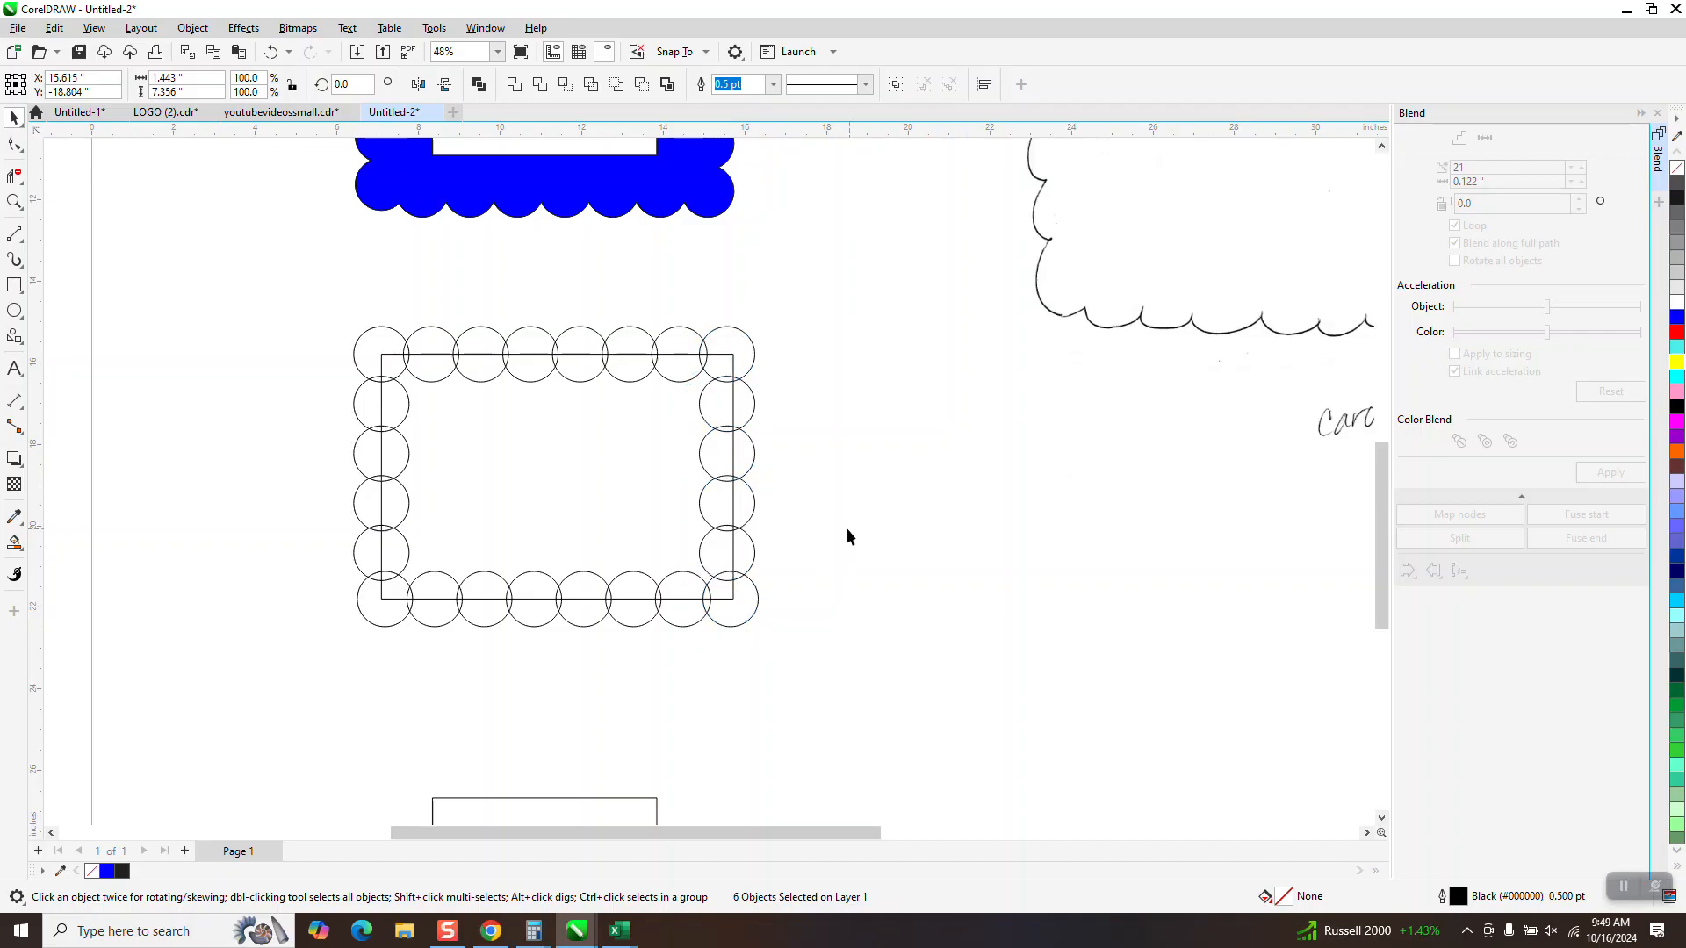
Move the widened rectangle 10 inches down, out of the ring of circles
click(728, 356)
key(Down)
drag(318, 305, 865, 606)
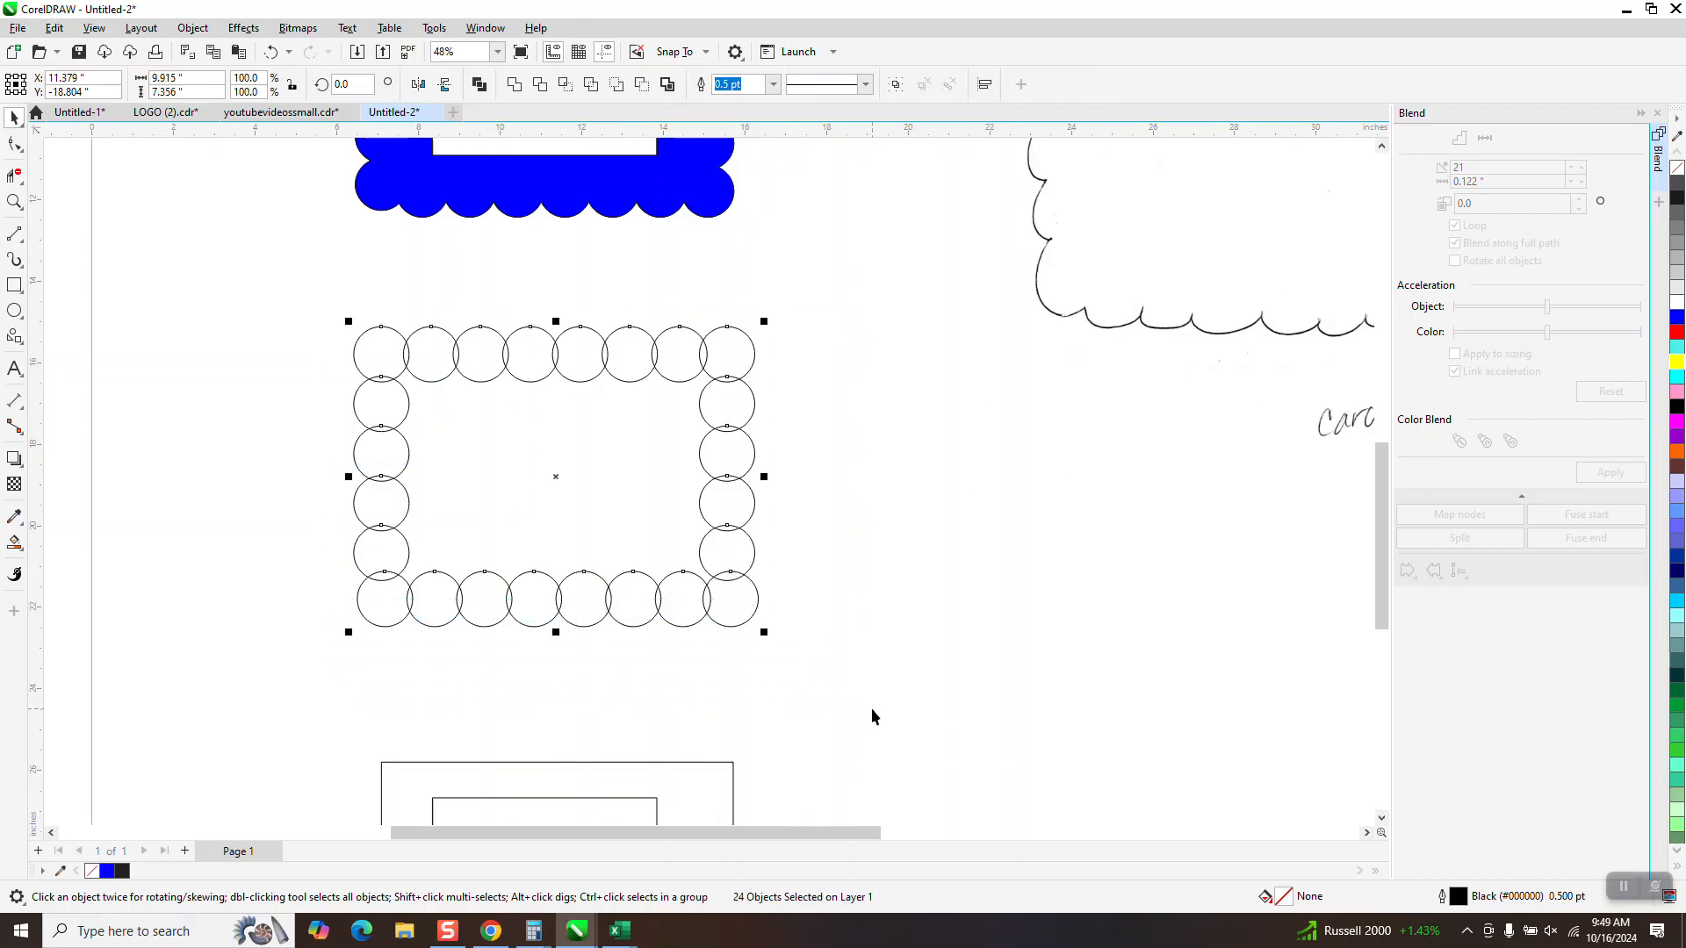
click(862, 540)
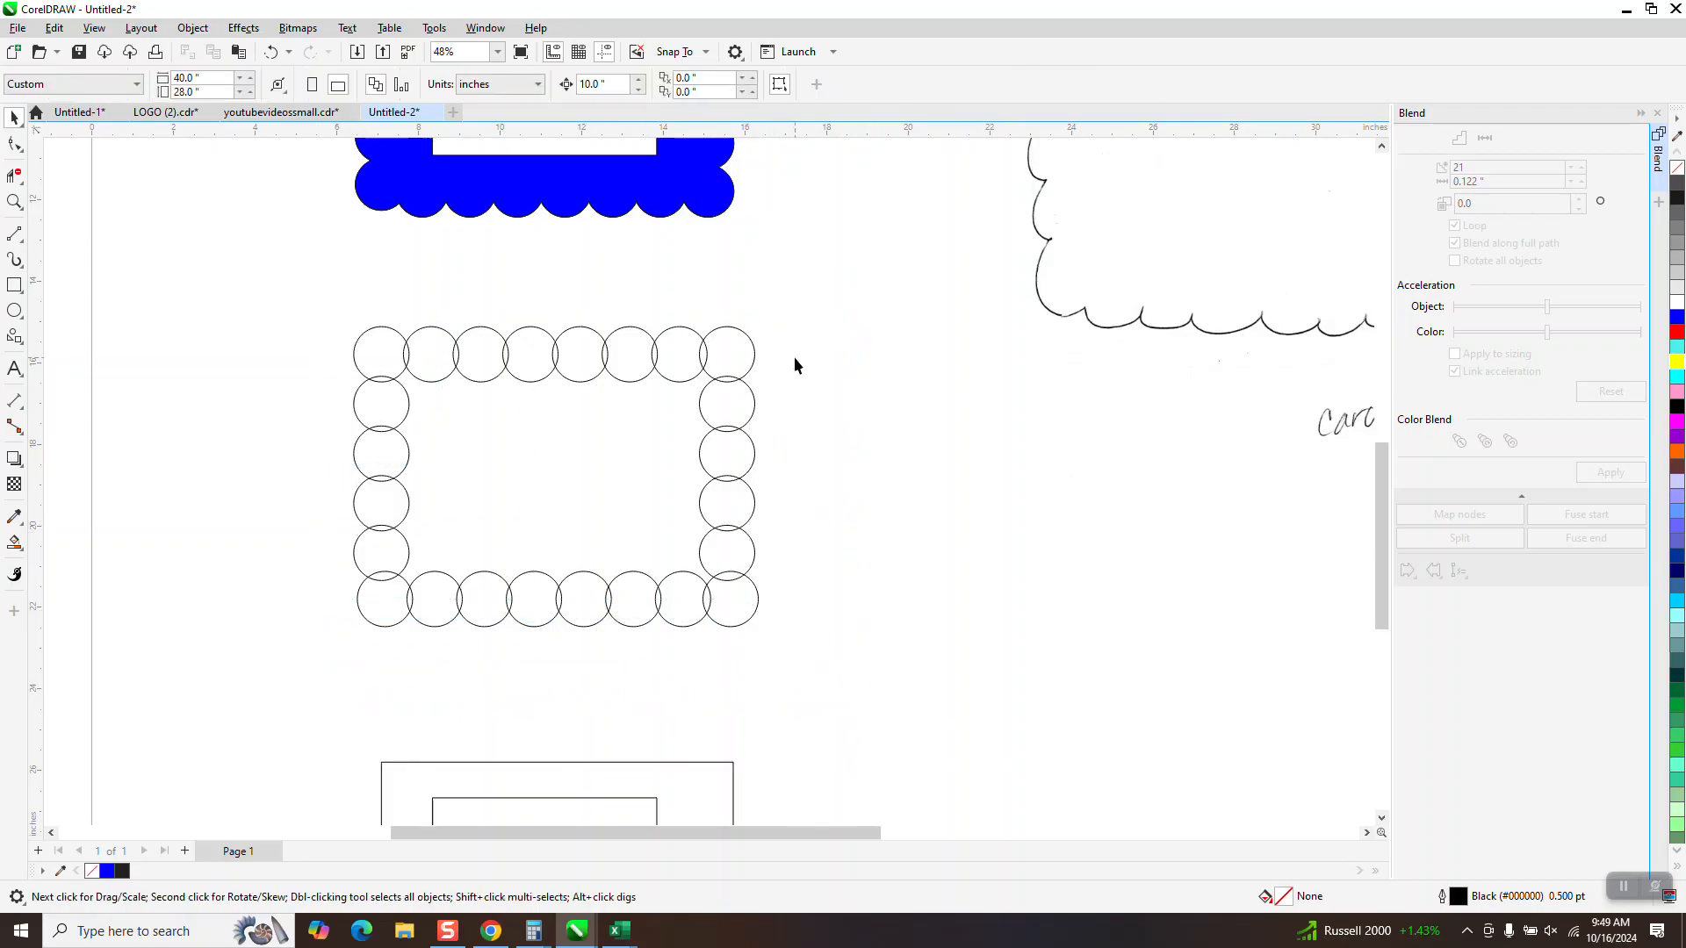
drag(797, 303, 679, 706)
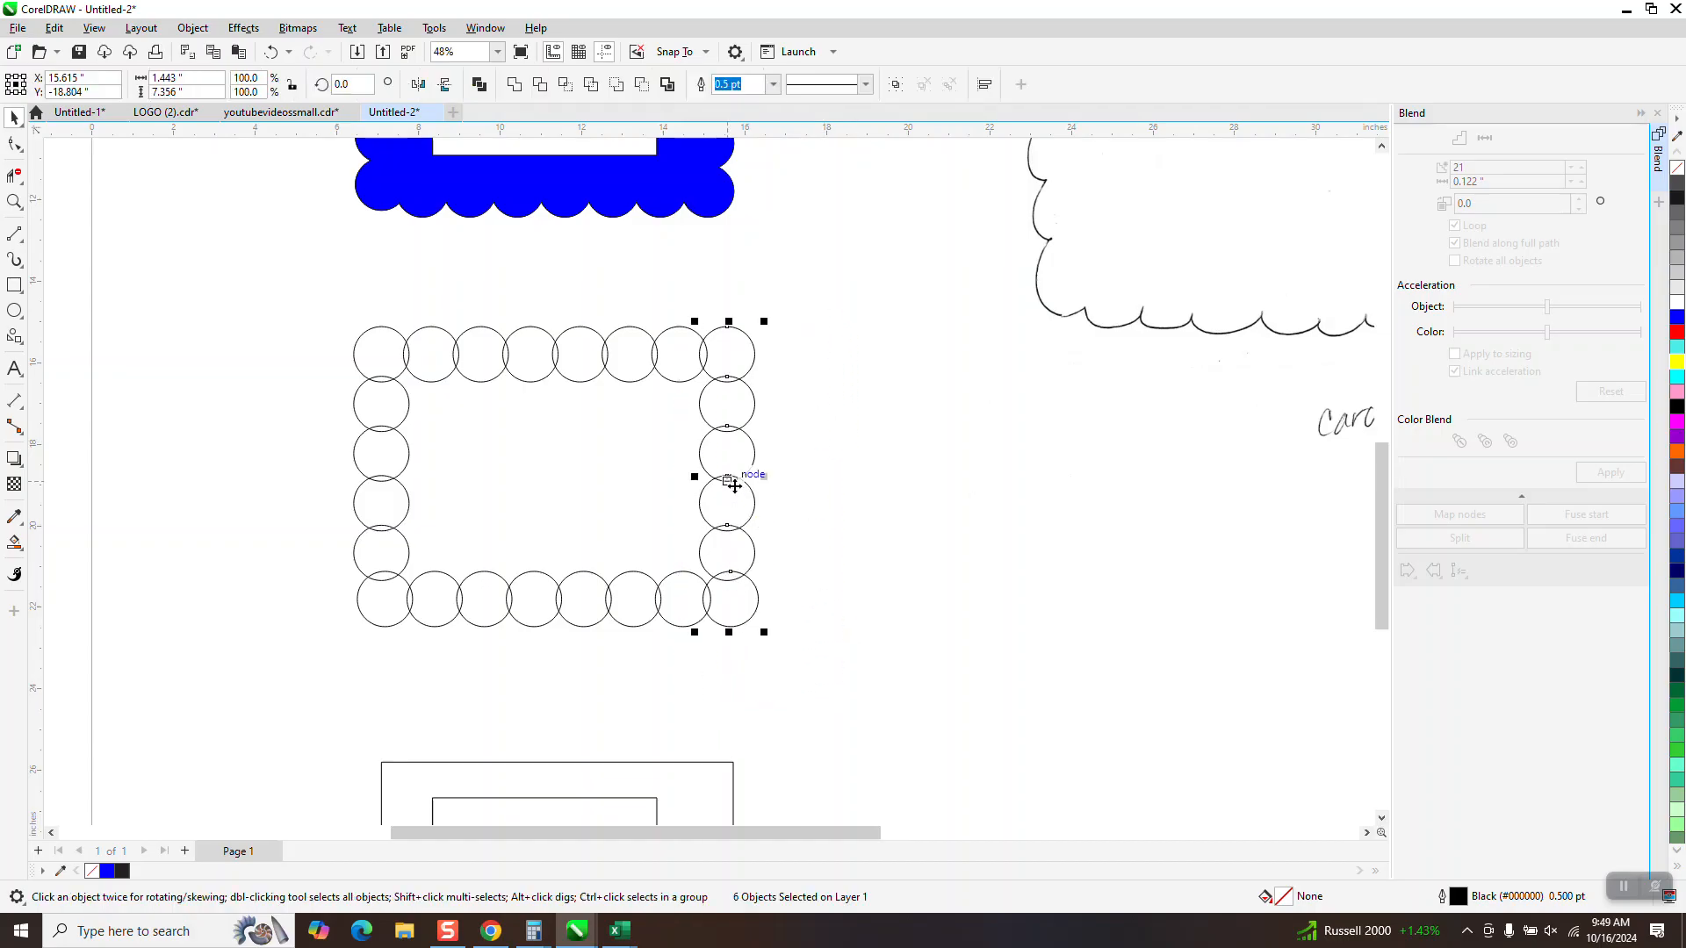
click(341, 408)
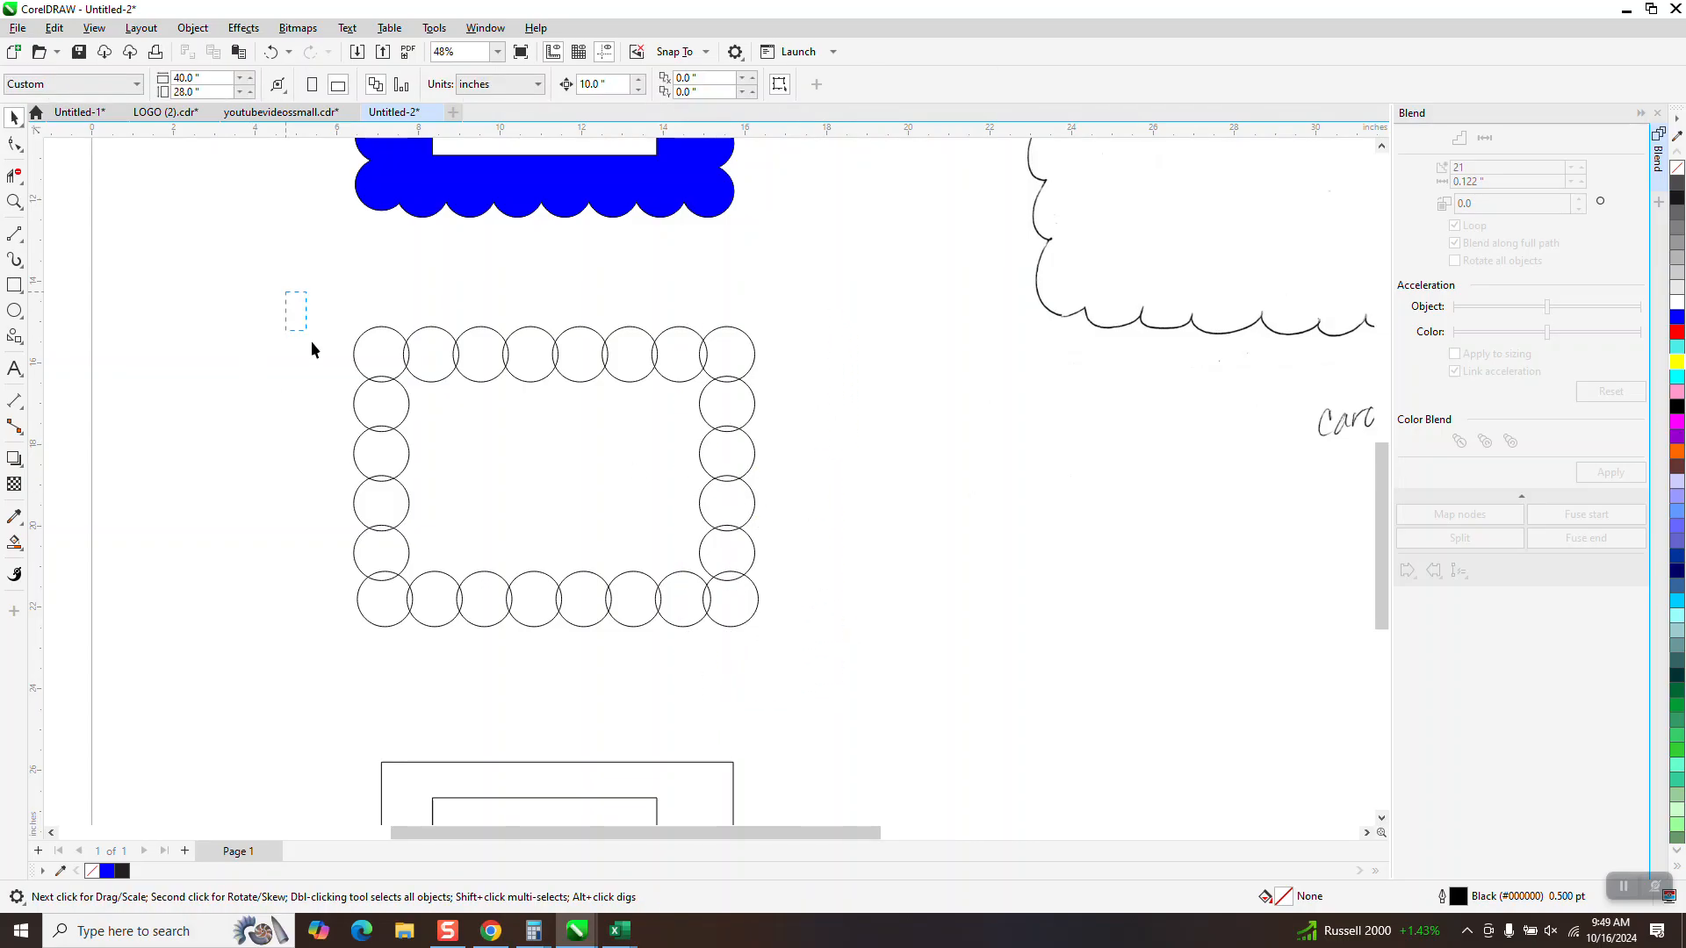
Weld all the circles in the ring into one curve
drag(285, 291, 831, 697)
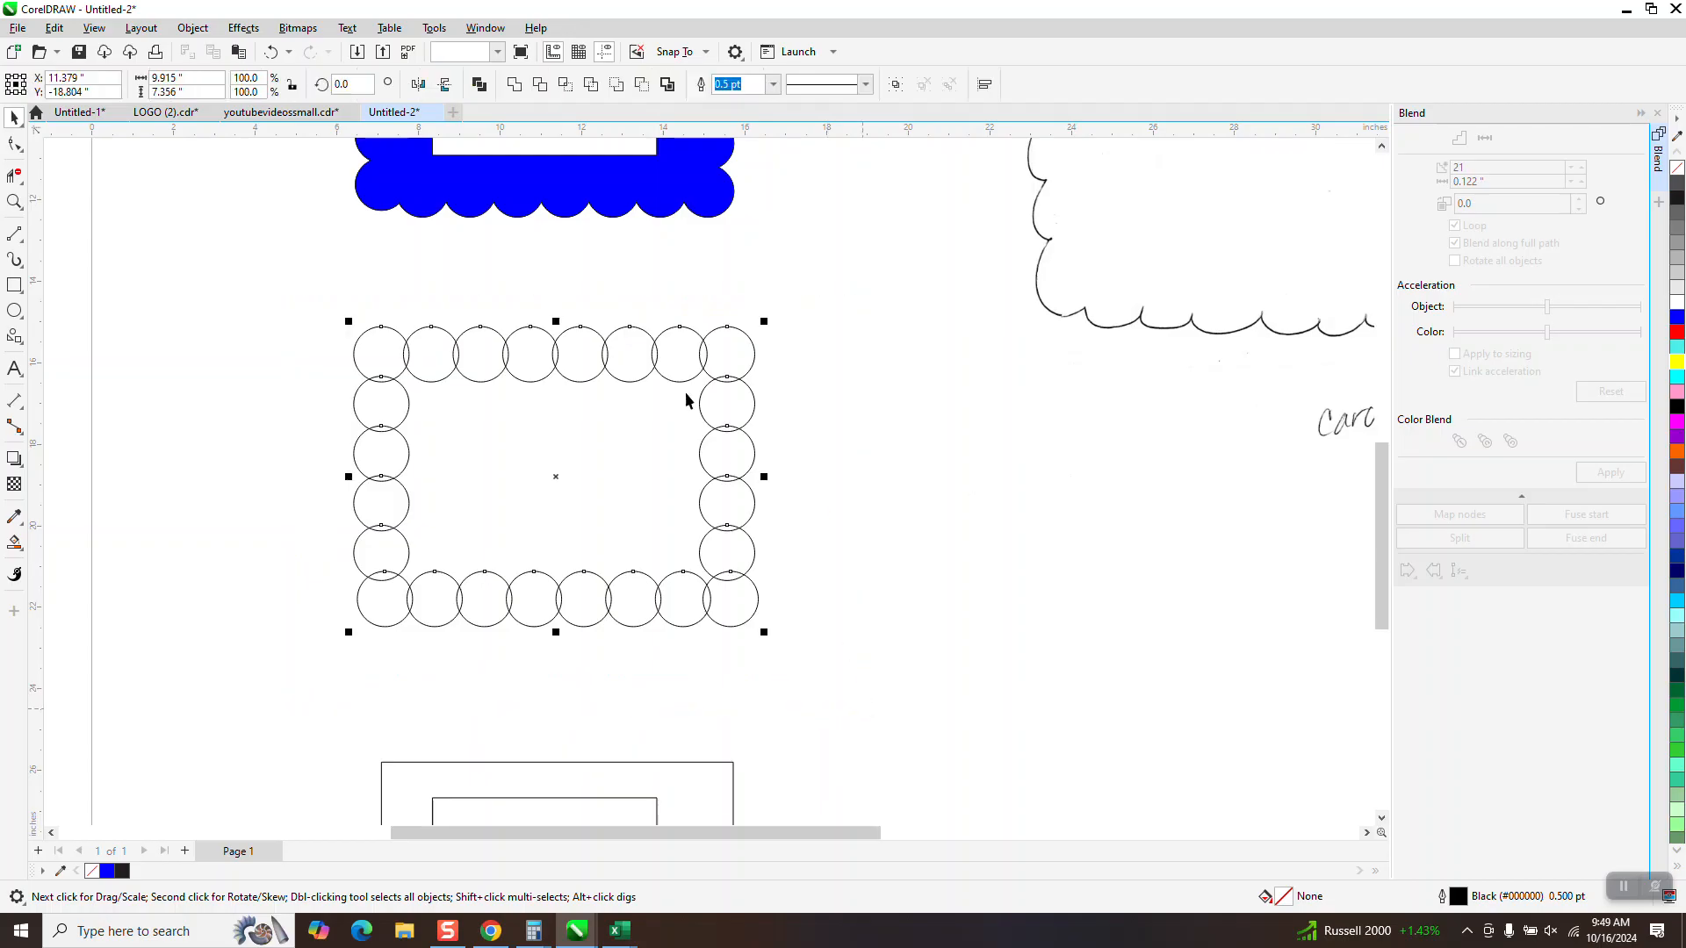
click(509, 84)
key(ctrl+l)
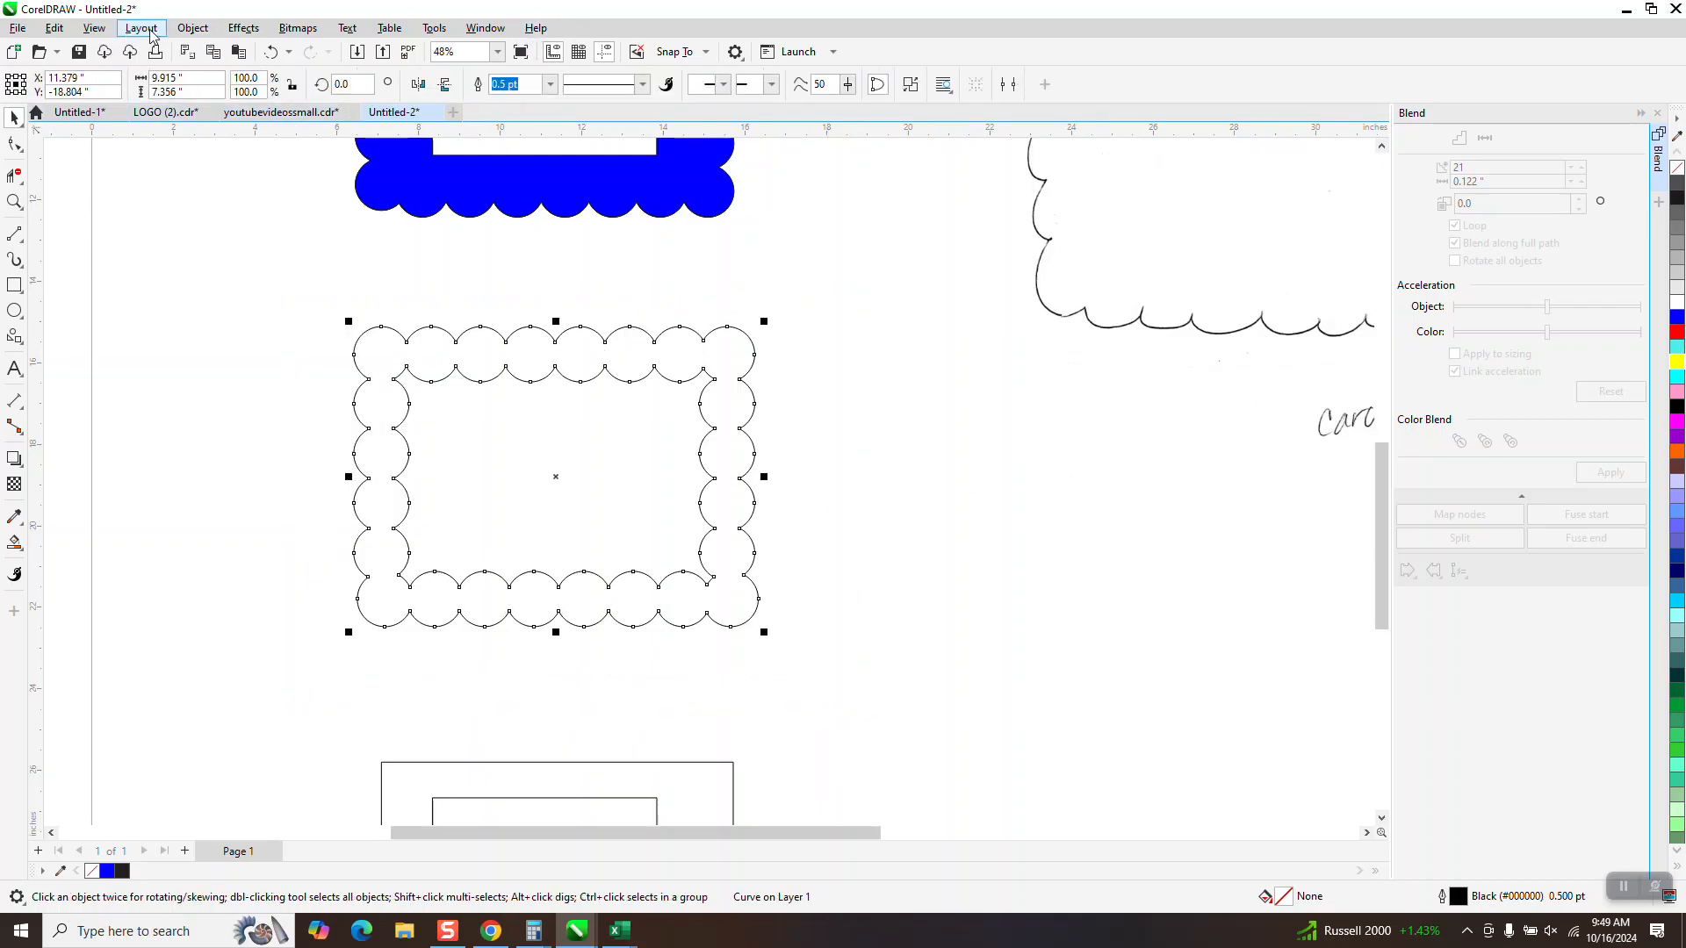
Break the welded curve apart and delete its inner scalloped outline
click(189, 29)
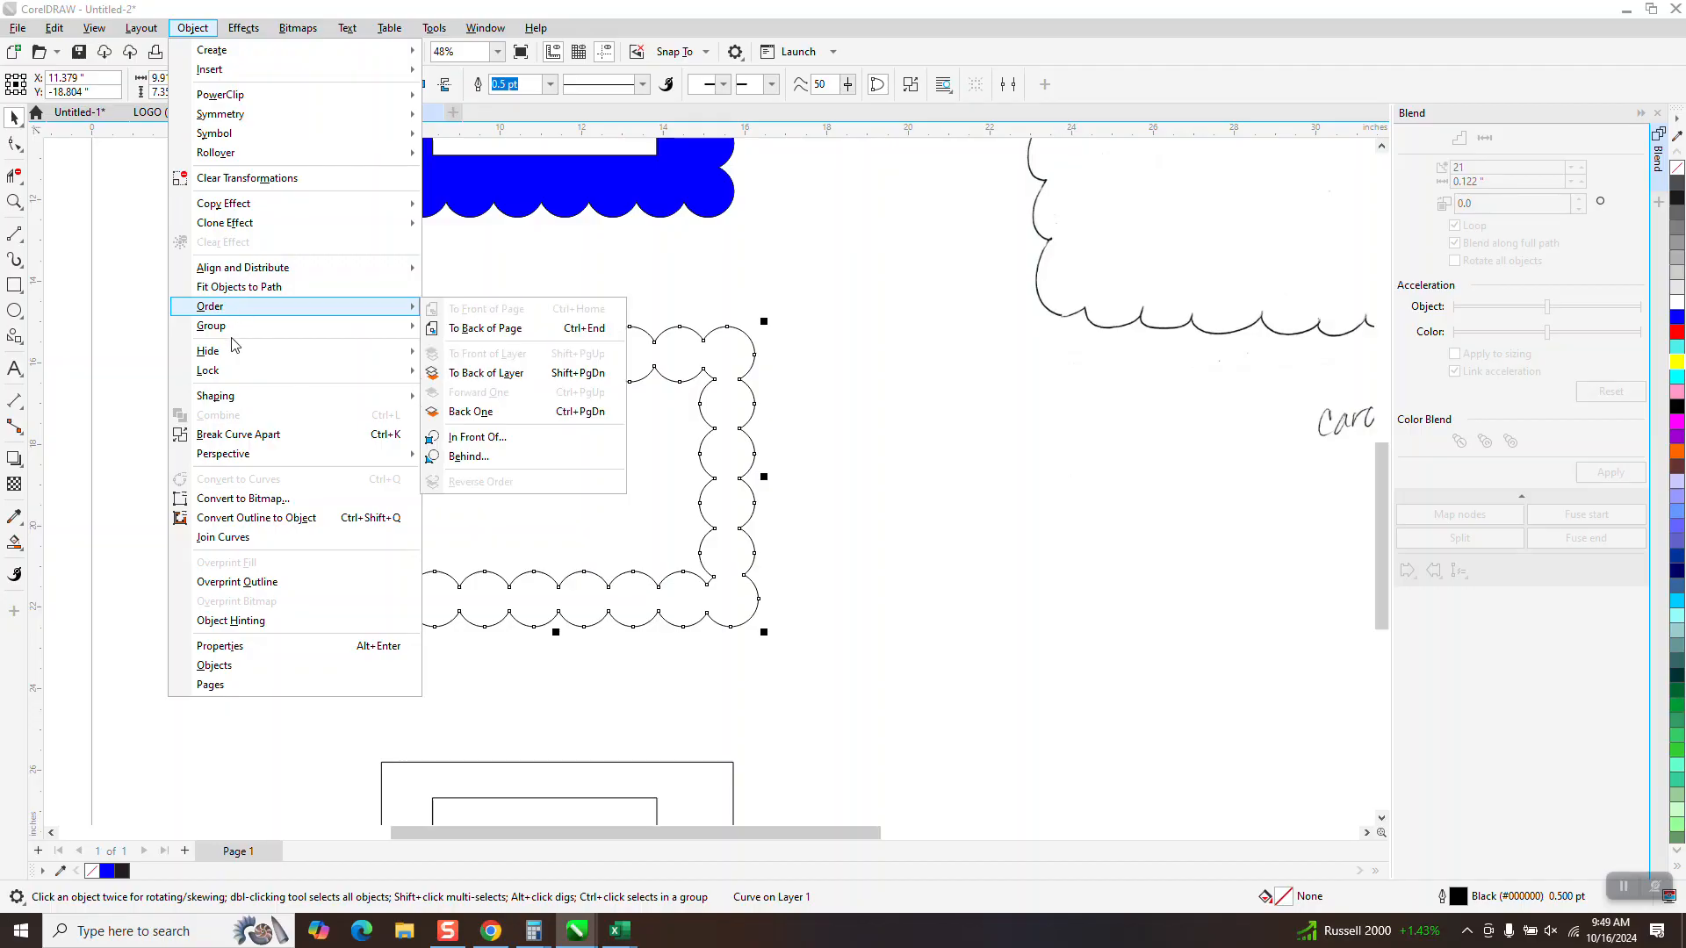
click(249, 437)
click(481, 380)
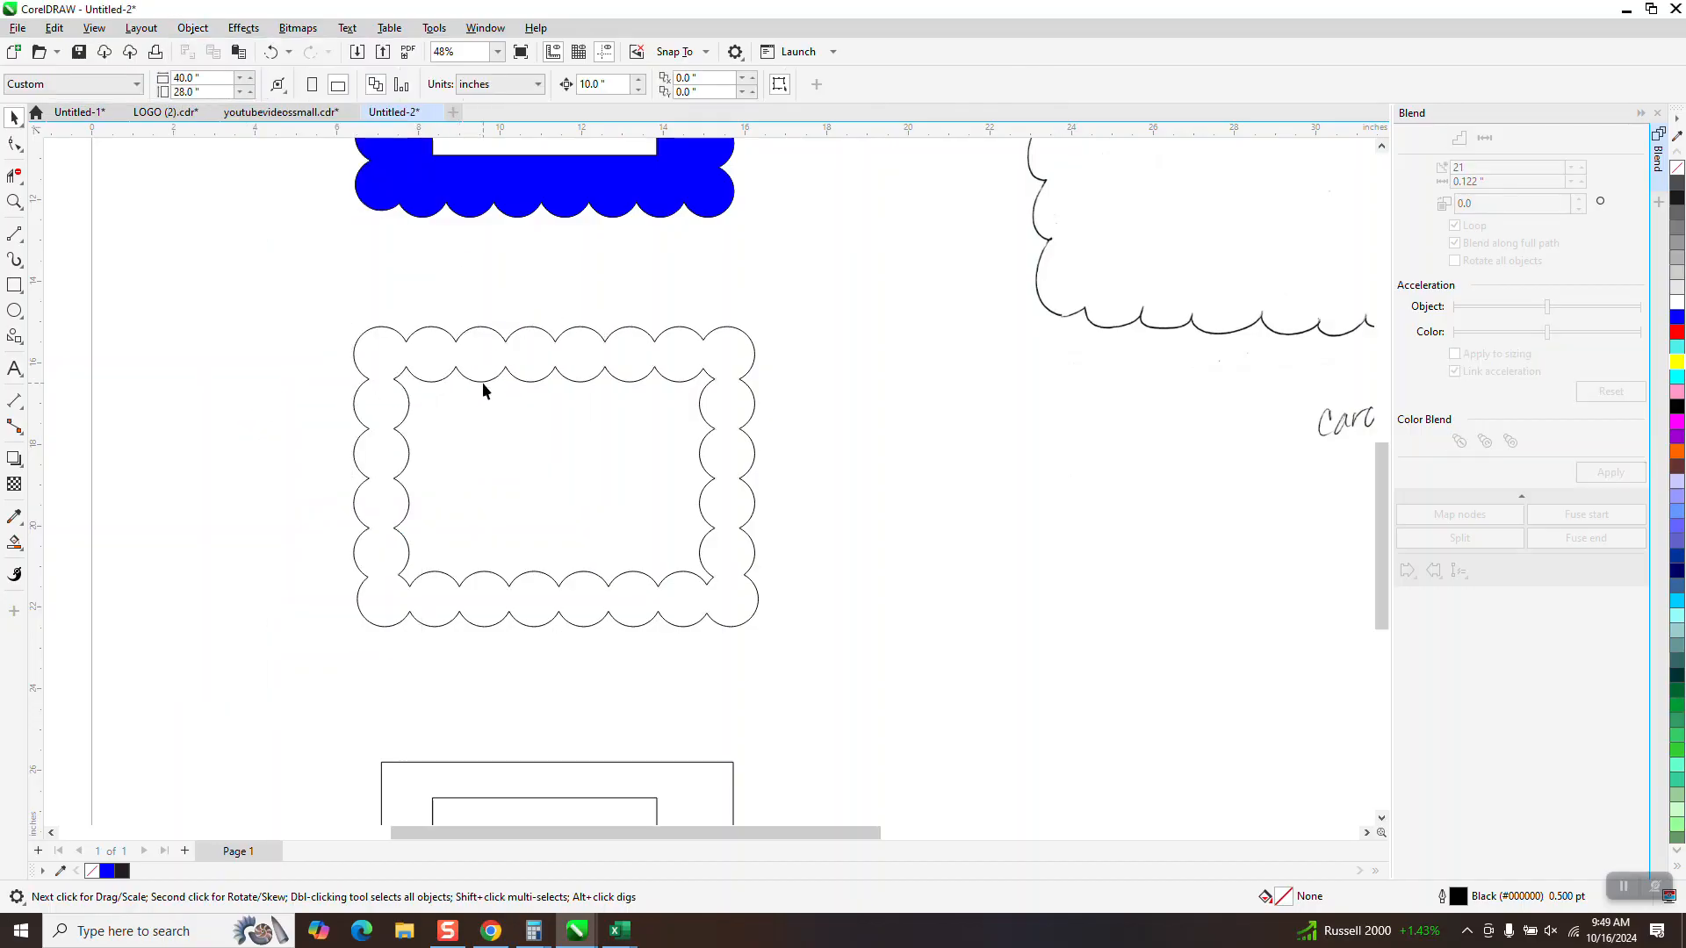
click(483, 380)
key(Delete)
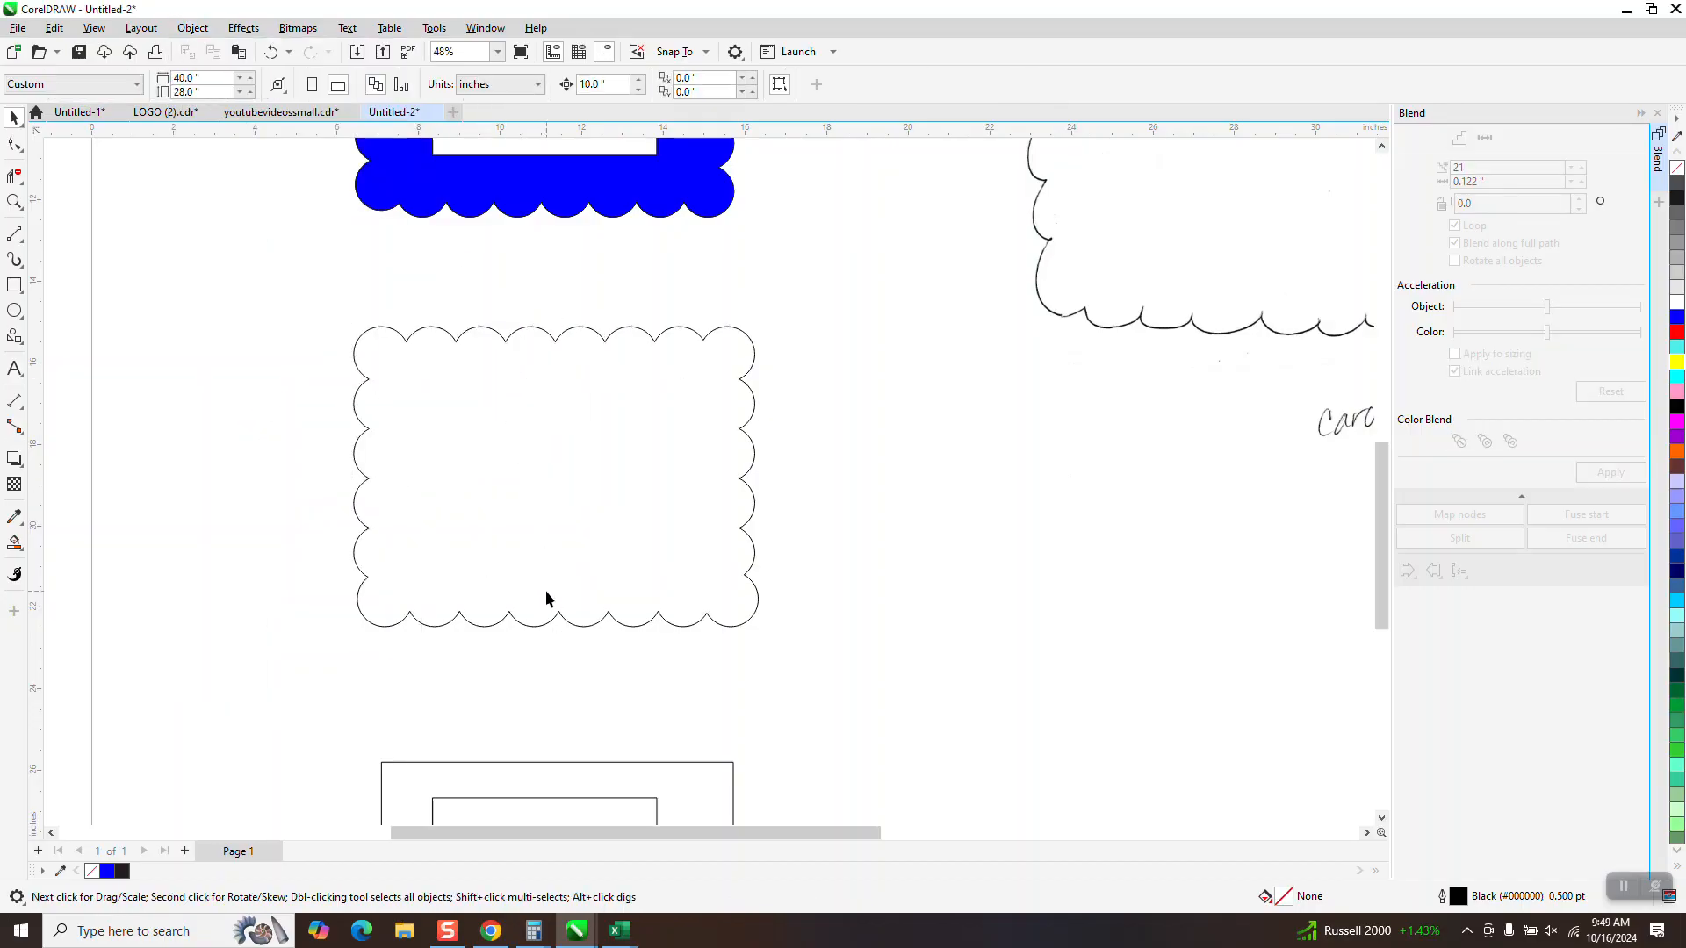
Move the 5.5 by 4.25 inch rectangle 10 inches up and center both it and the scalloped outline on the page
click(569, 797)
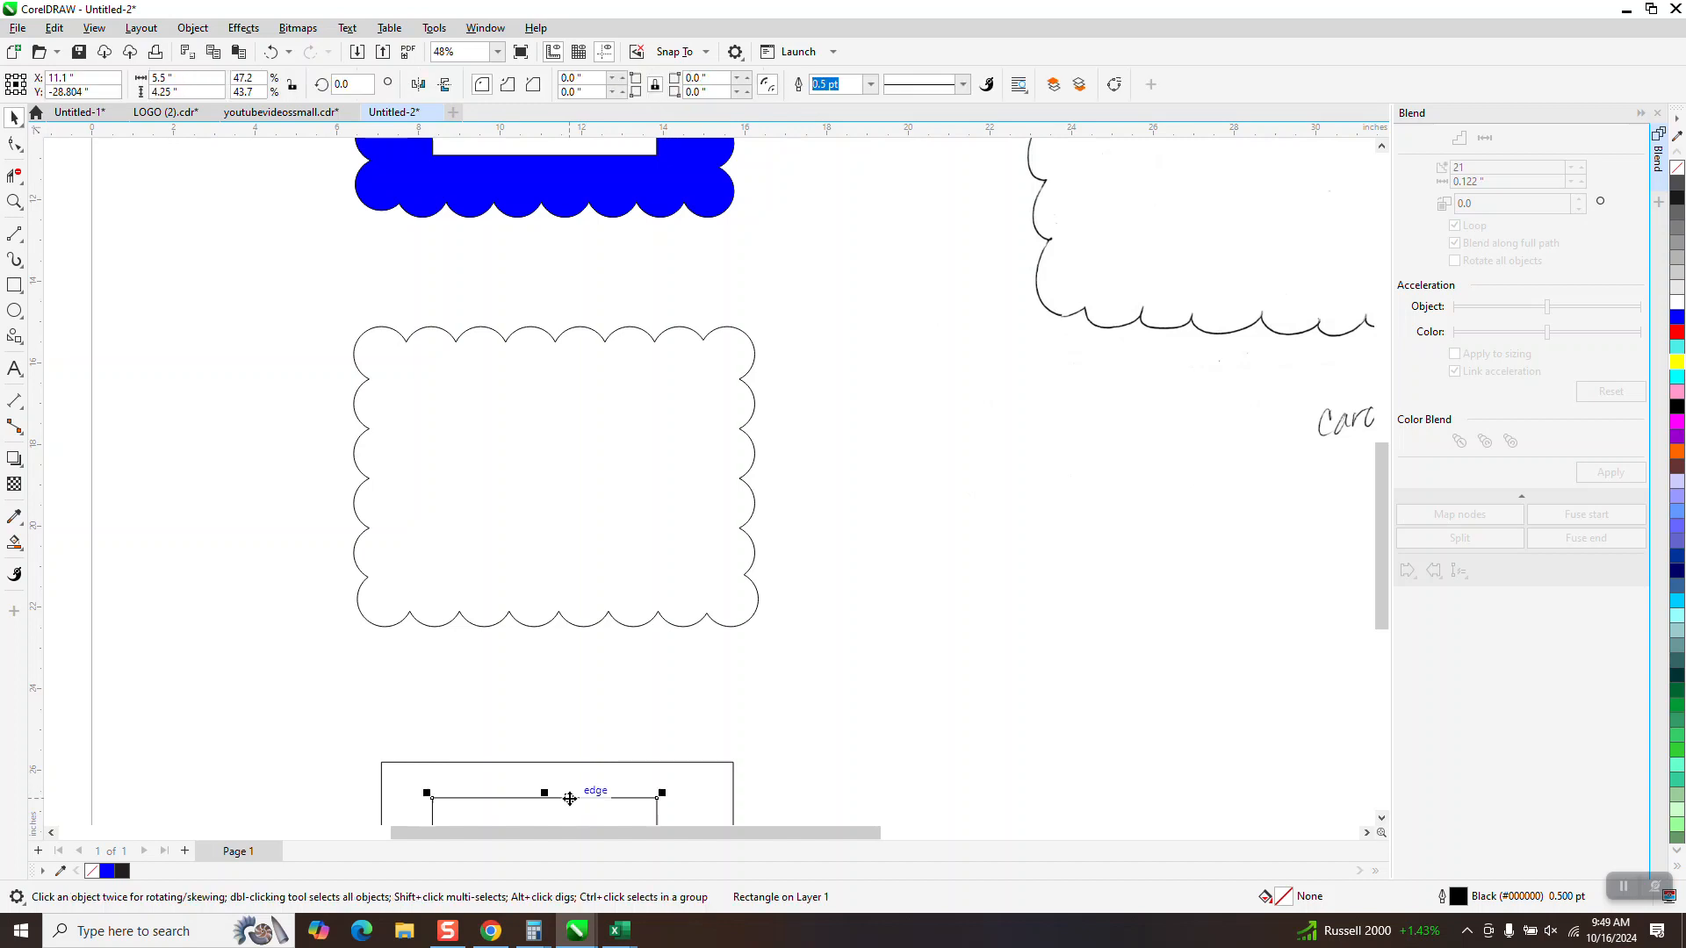
key(Up)
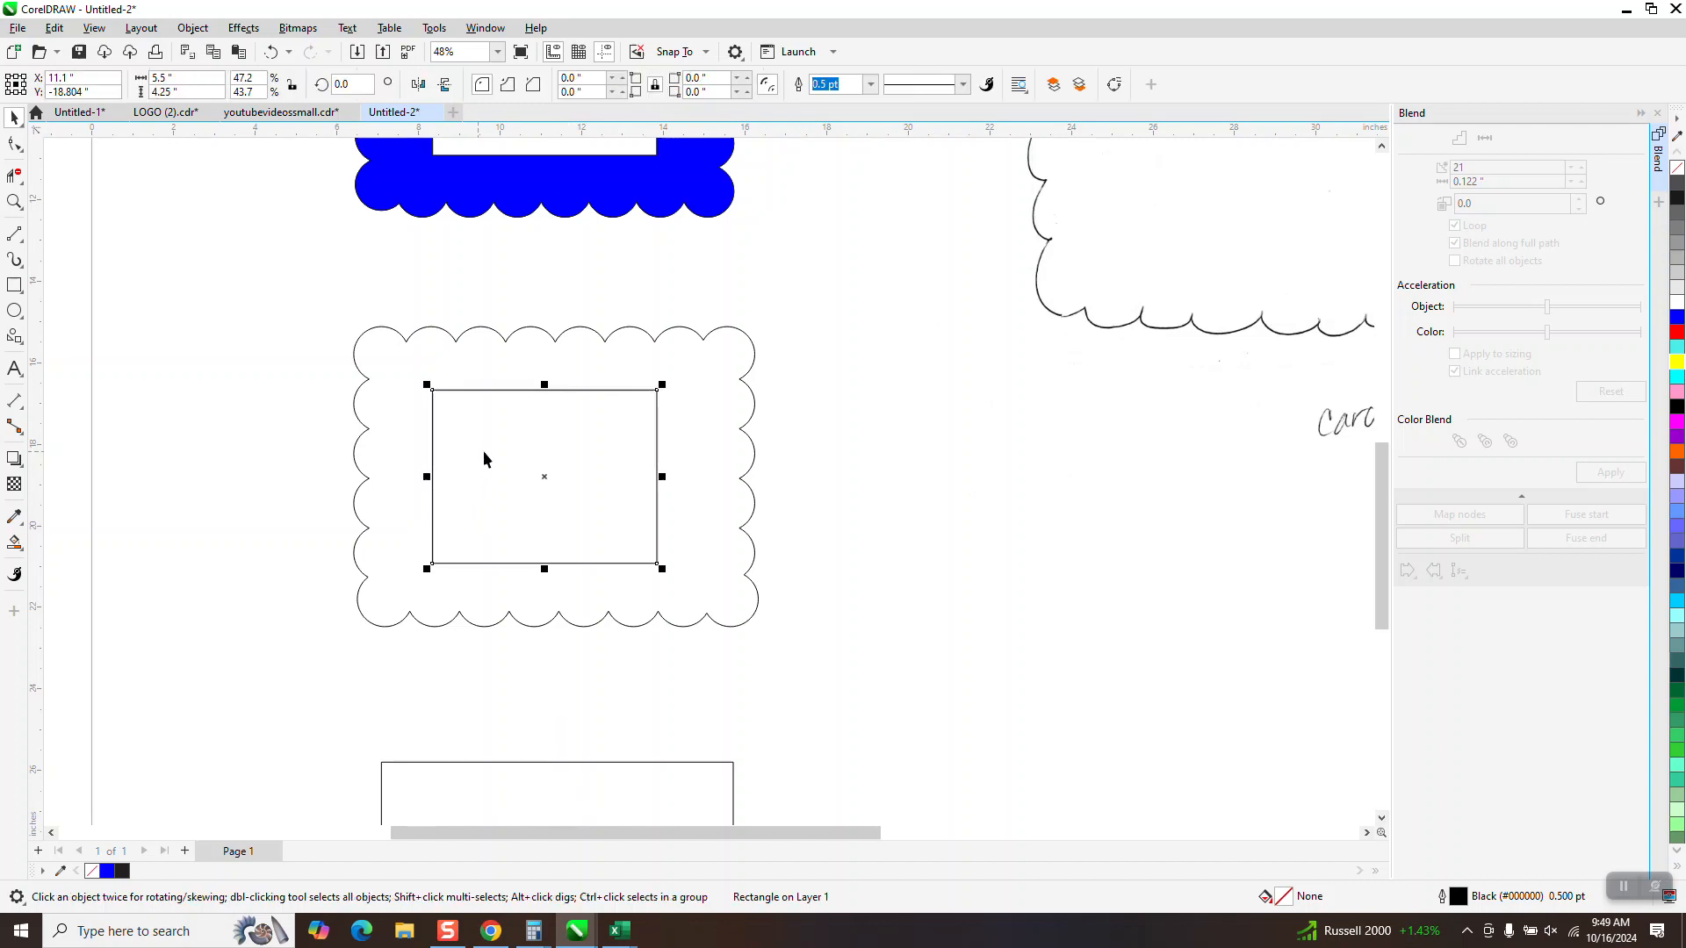
key(p)
click(597, 426)
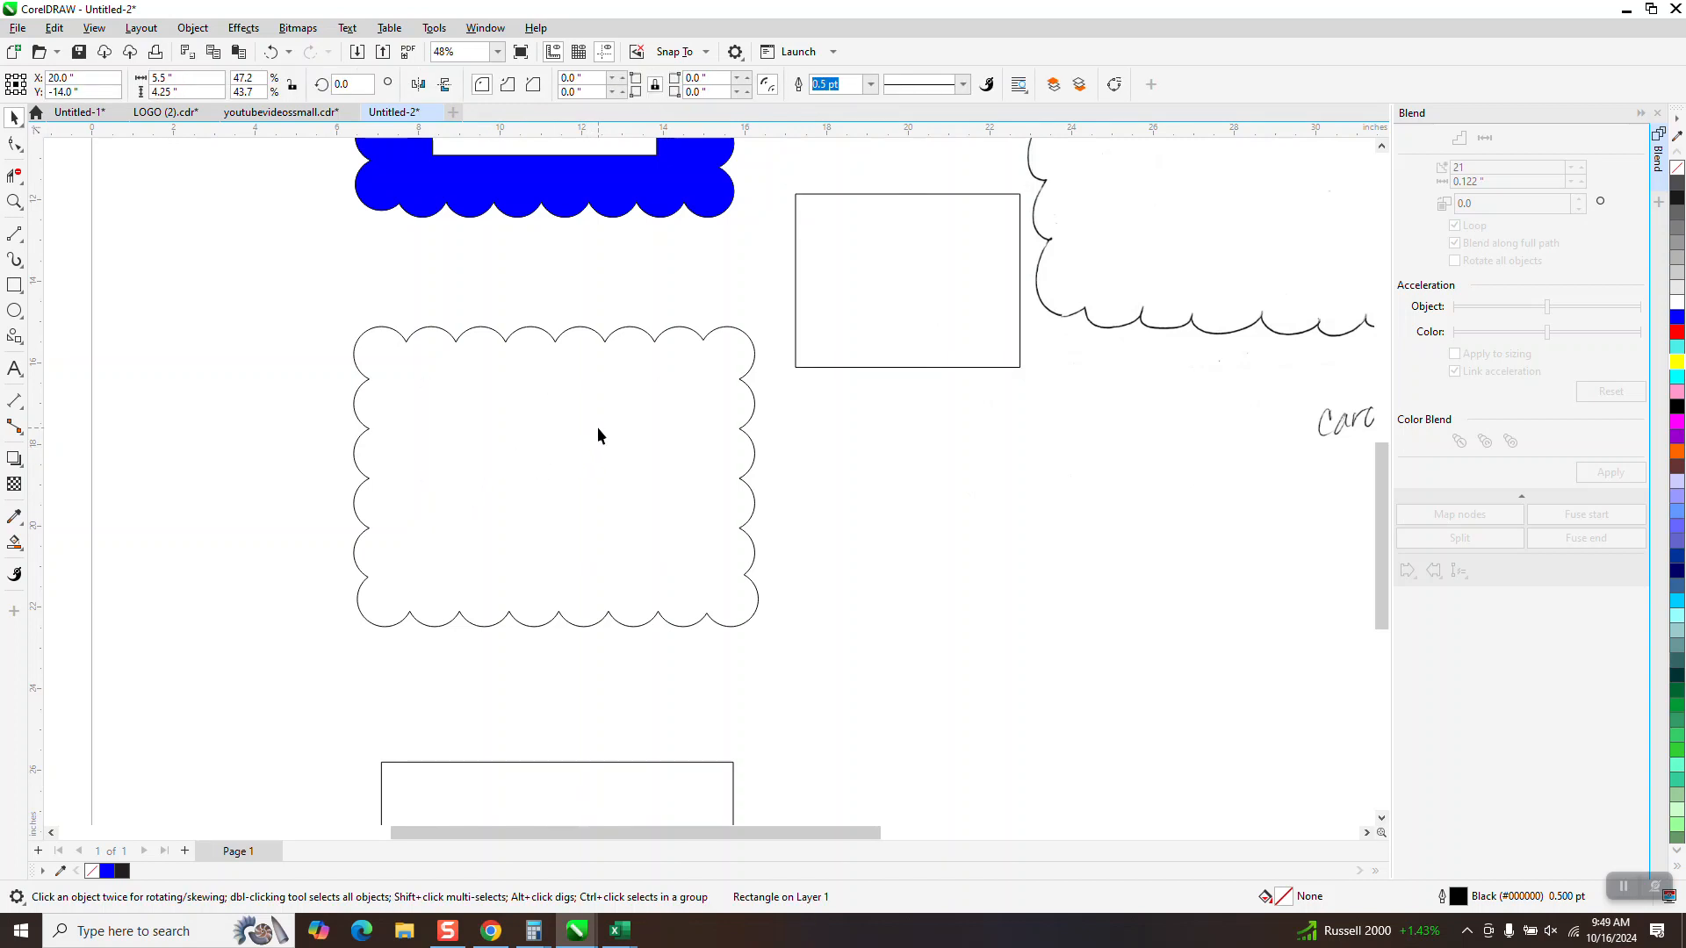
key(p)
Move the blue scalloped frame left, clear of the new outline, to about X -0.57 and Y -12.38 inches
scroll(949, 290, down, 4)
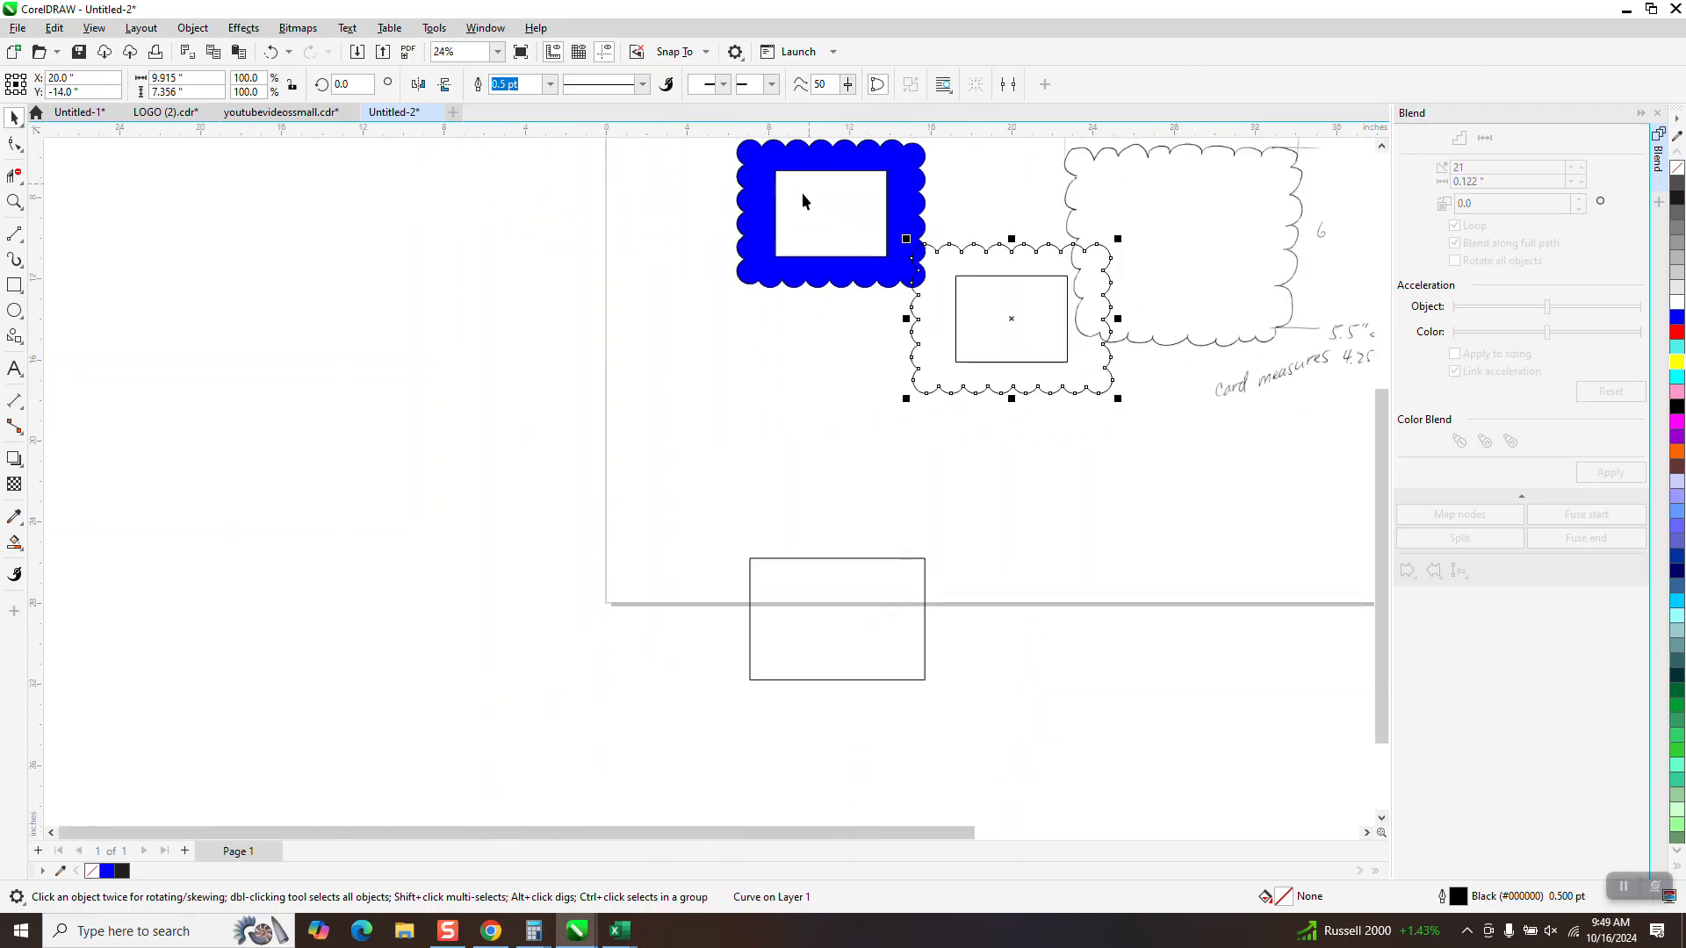
drag(1005, 261, 1172, 266)
drag(696, 158, 922, 378)
drag(825, 270, 669, 318)
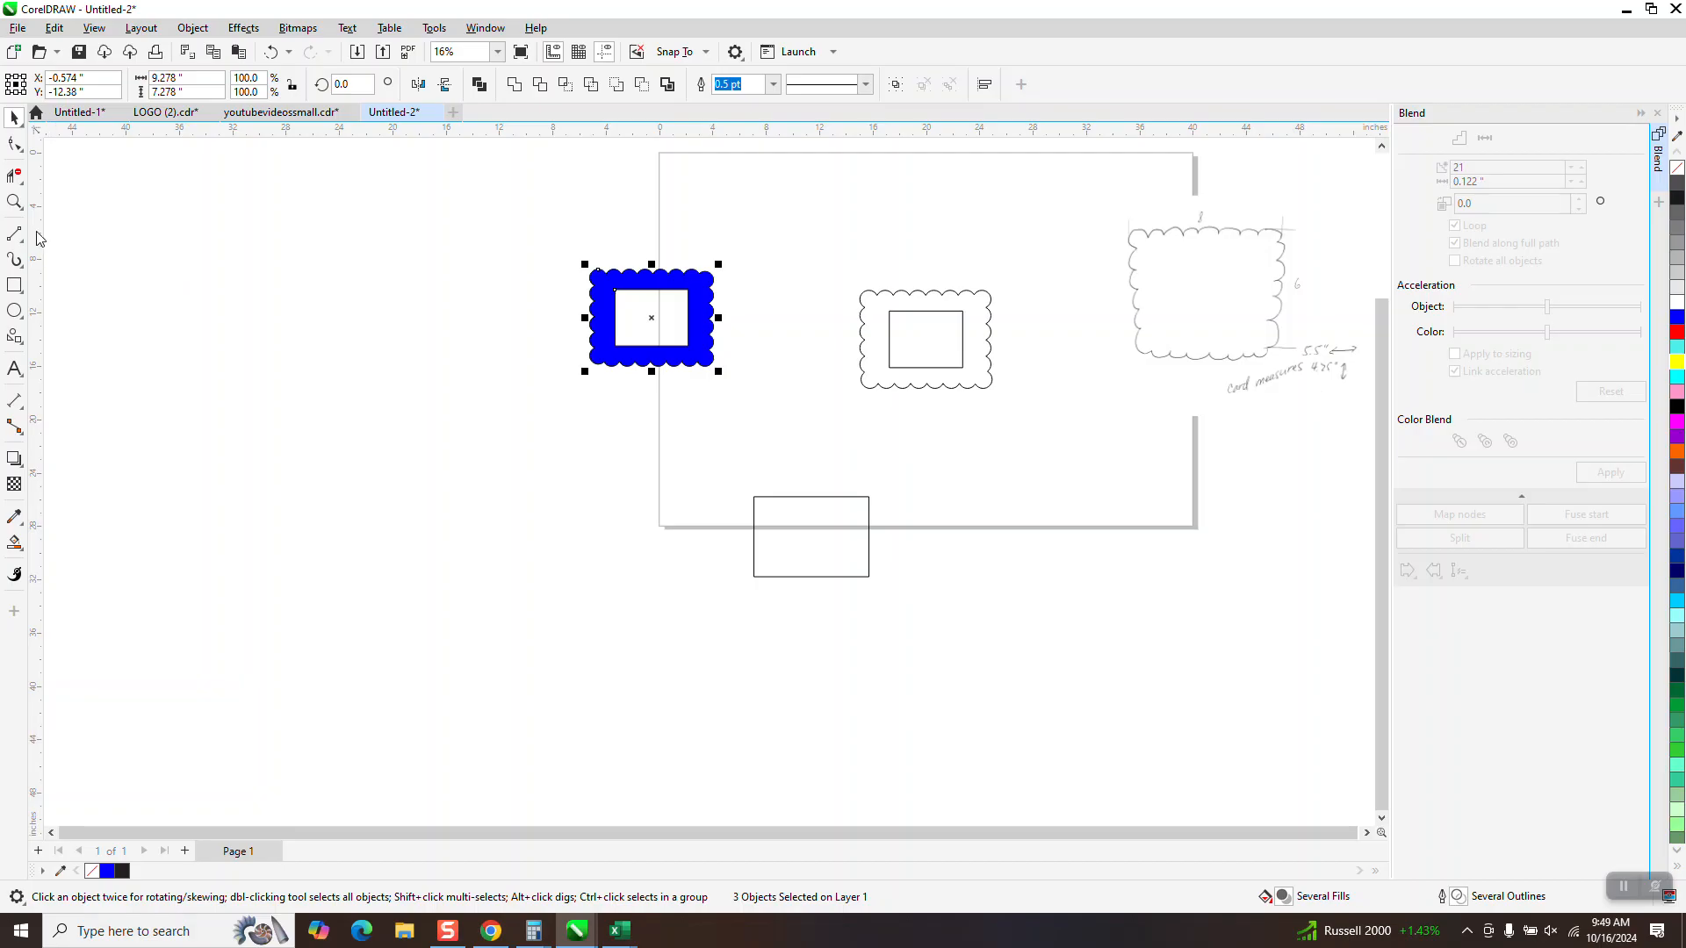
Resize the new scalloped outline to 8 inches wide and 6 inches high
click(14, 201)
drag(828, 263, 1104, 490)
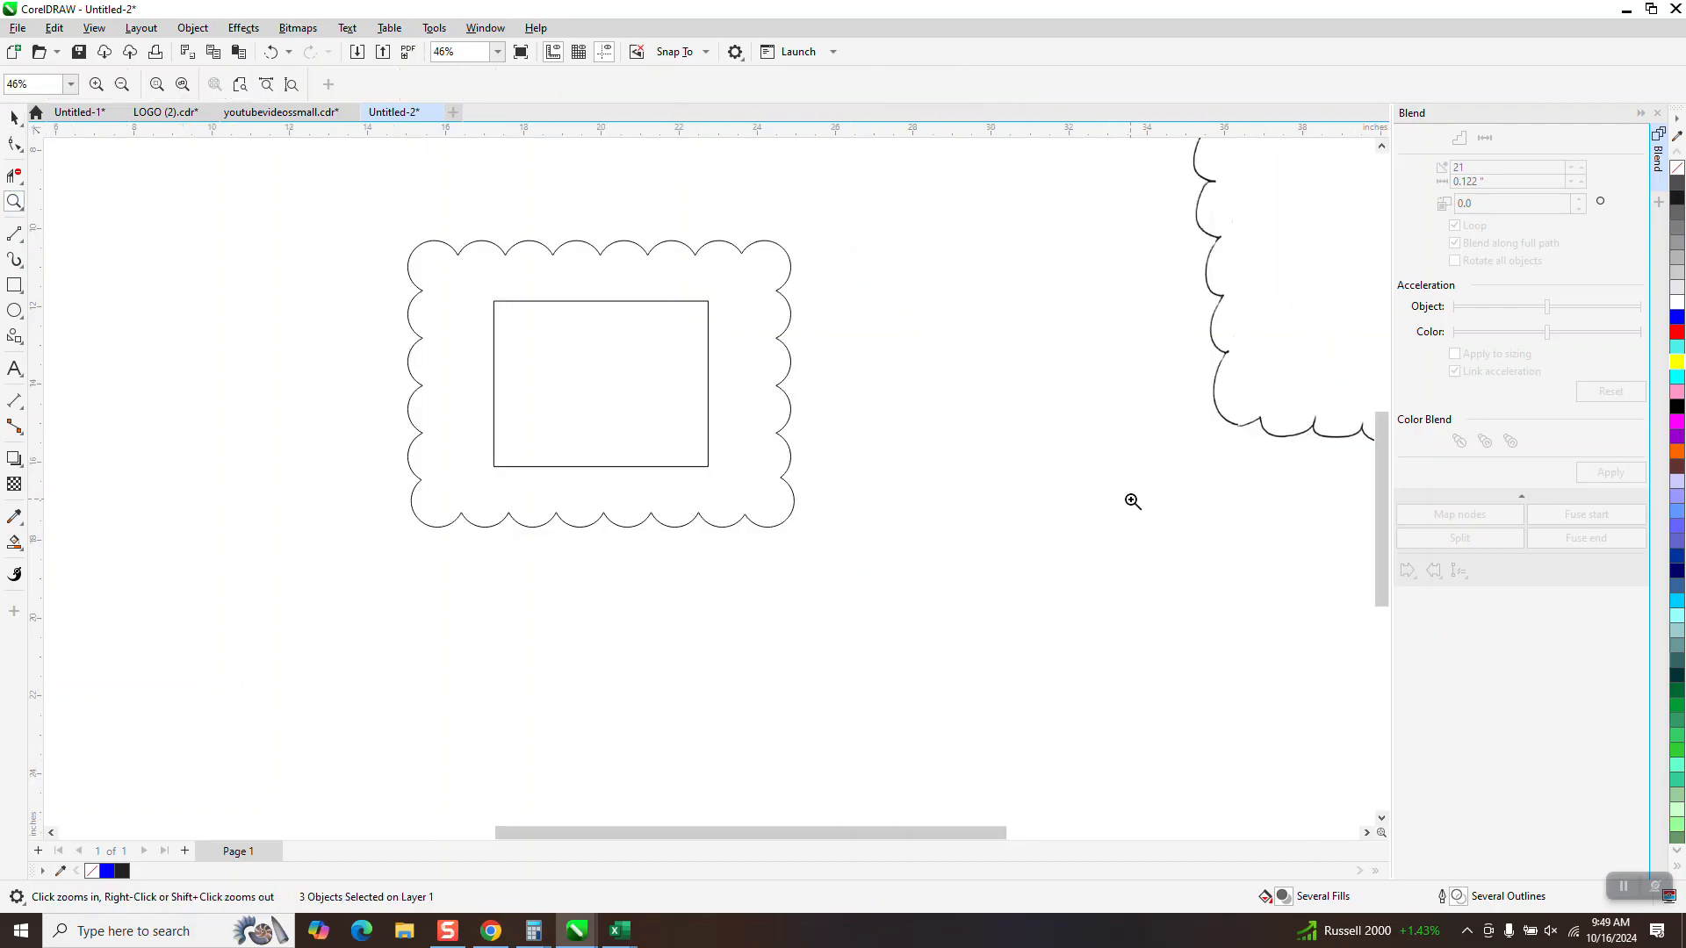
click(14, 117)
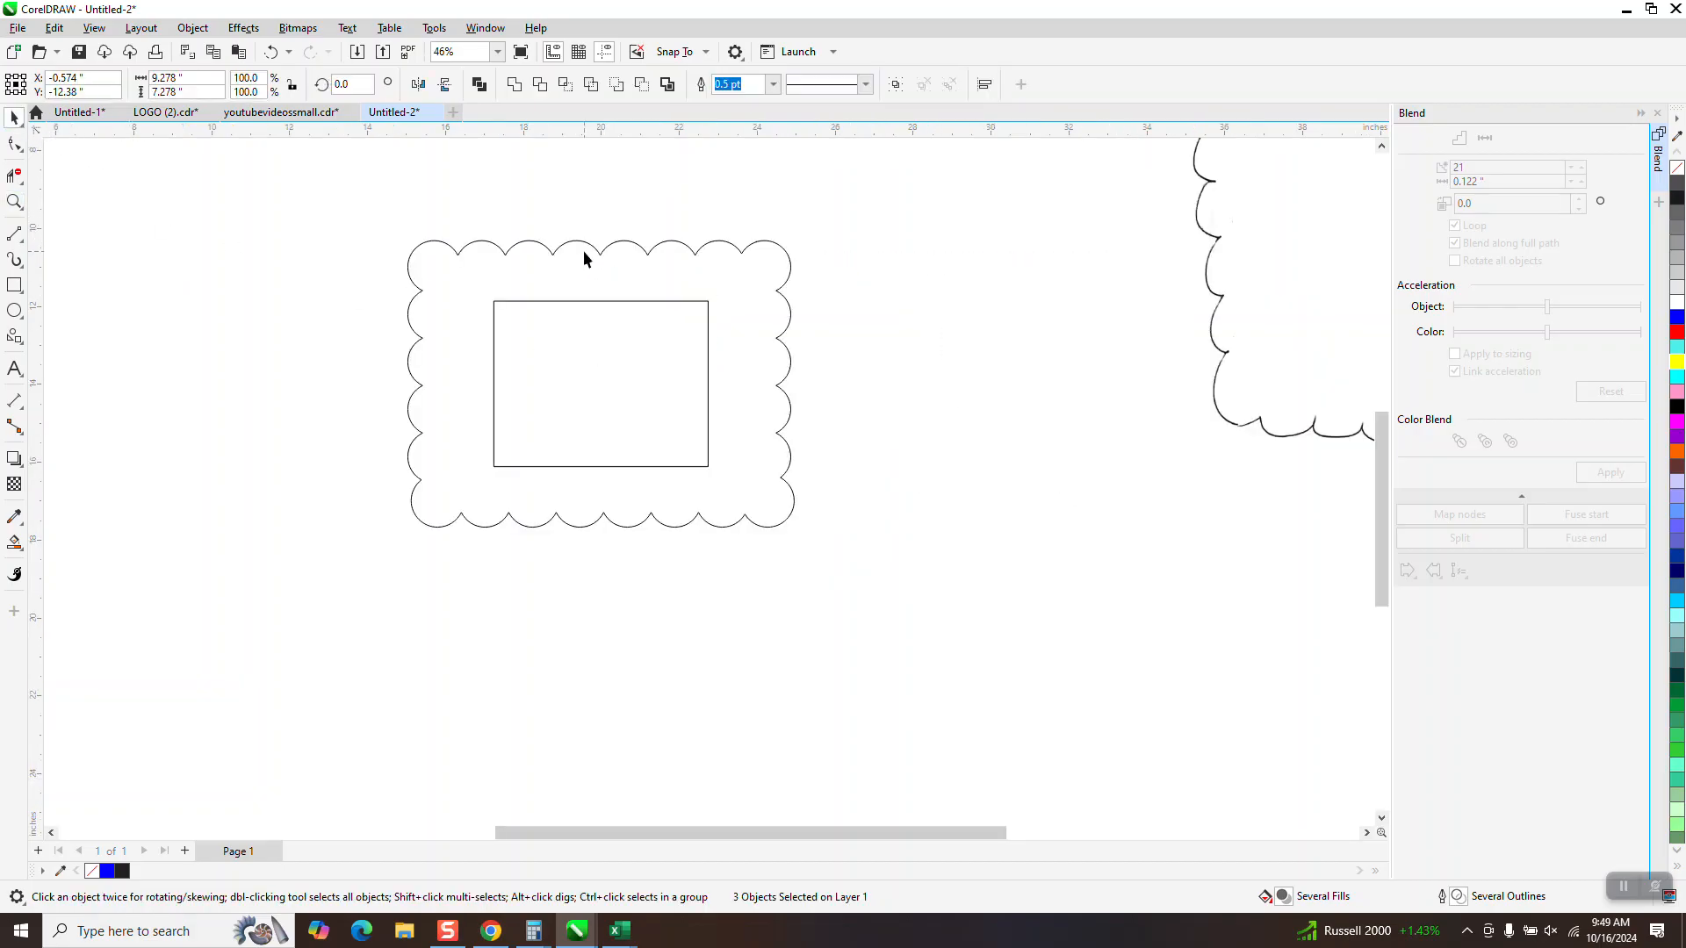
click(595, 250)
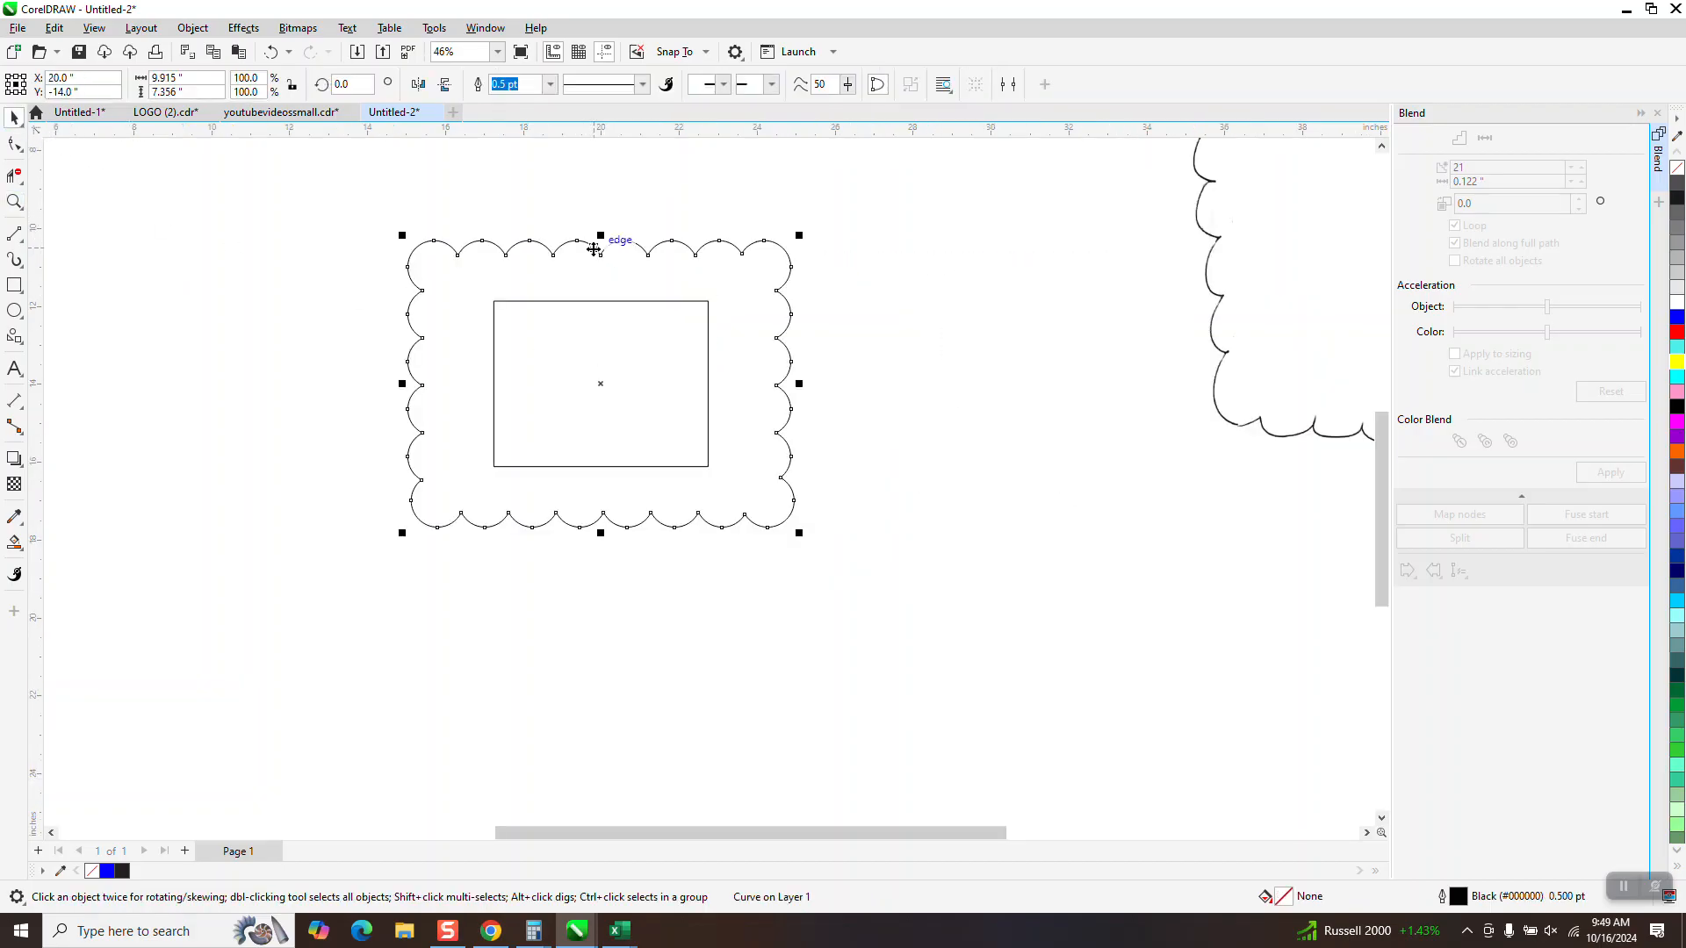
double_click(201, 77)
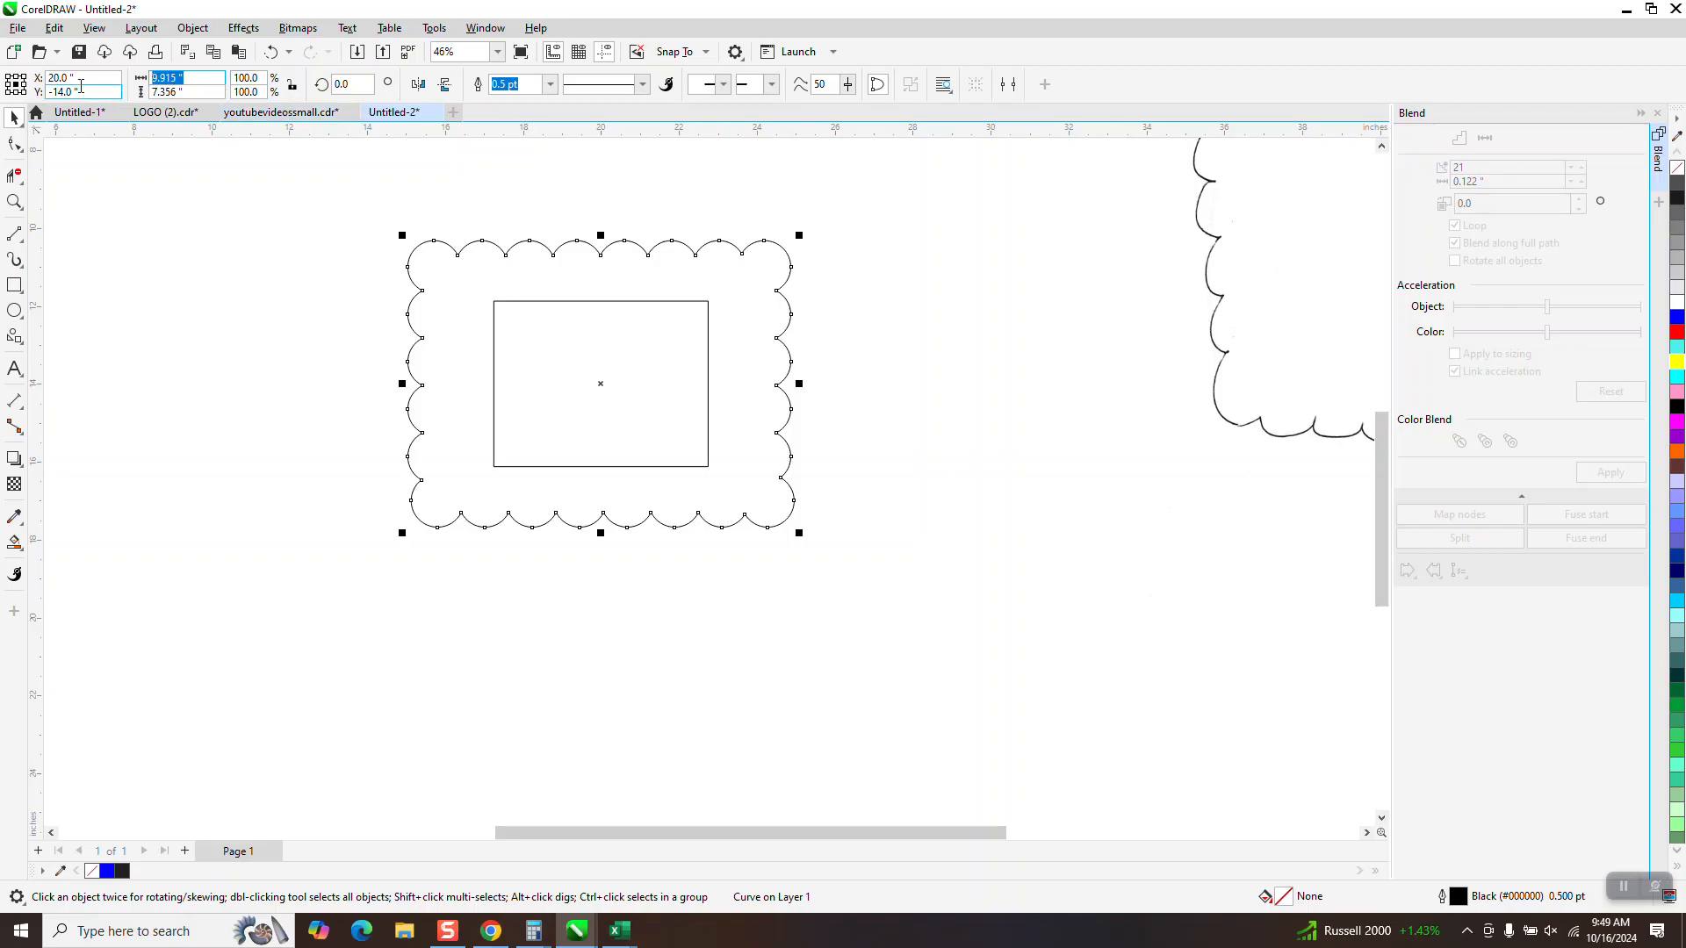
text(8)
key(Return)
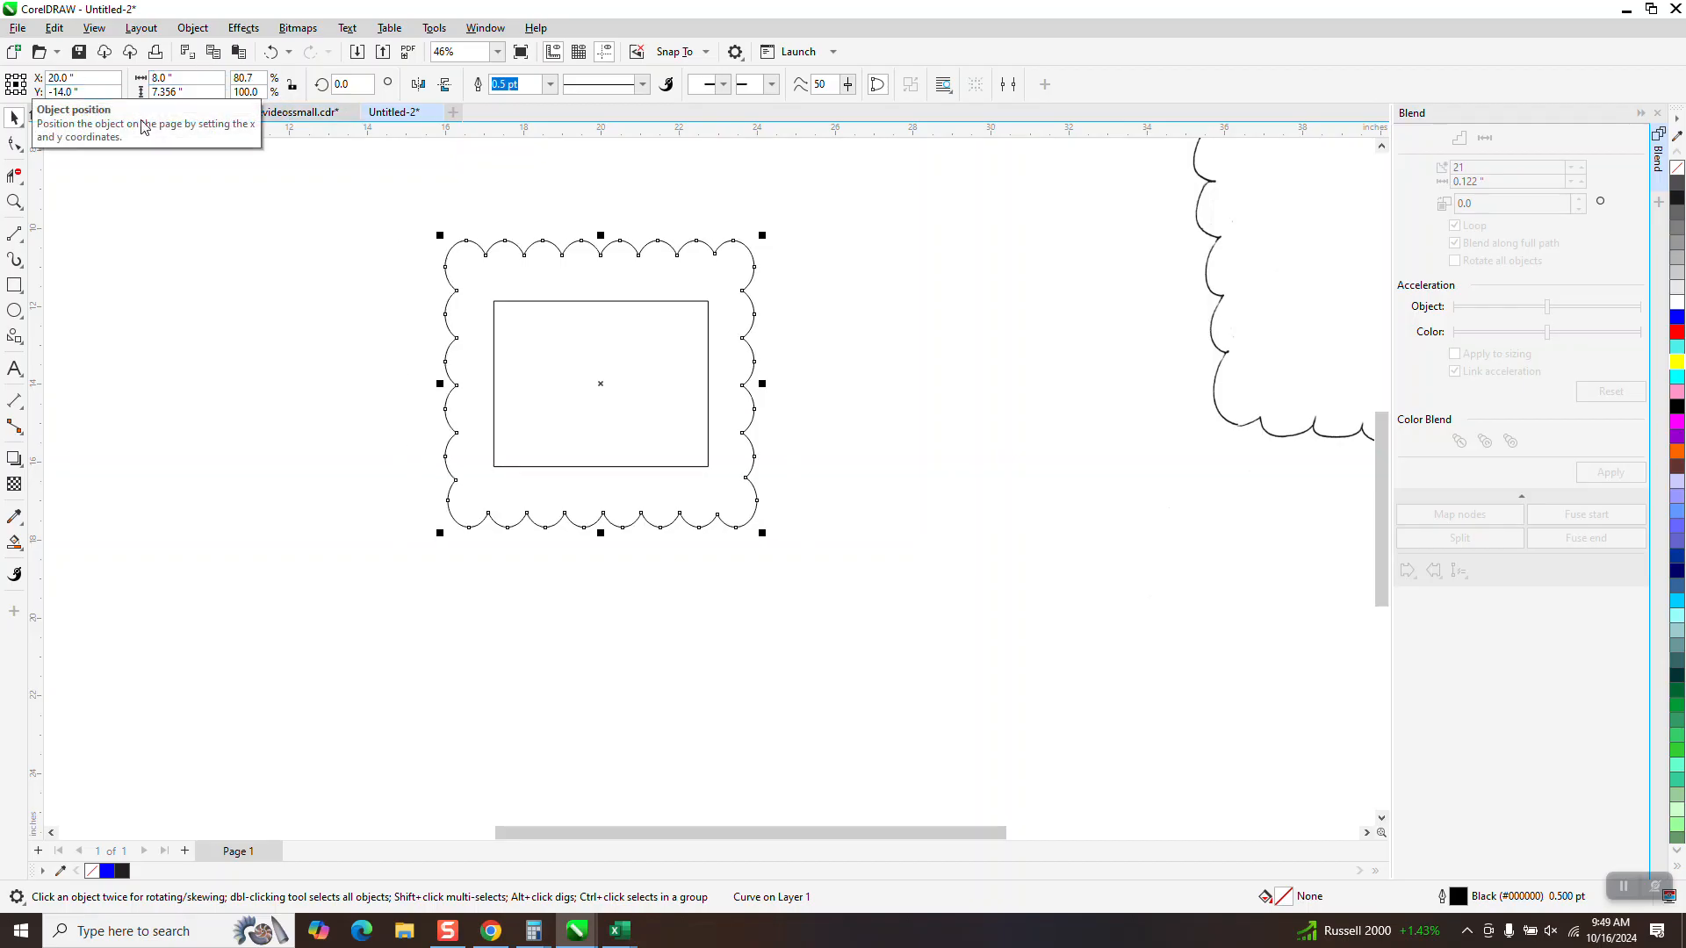
double_click(187, 93)
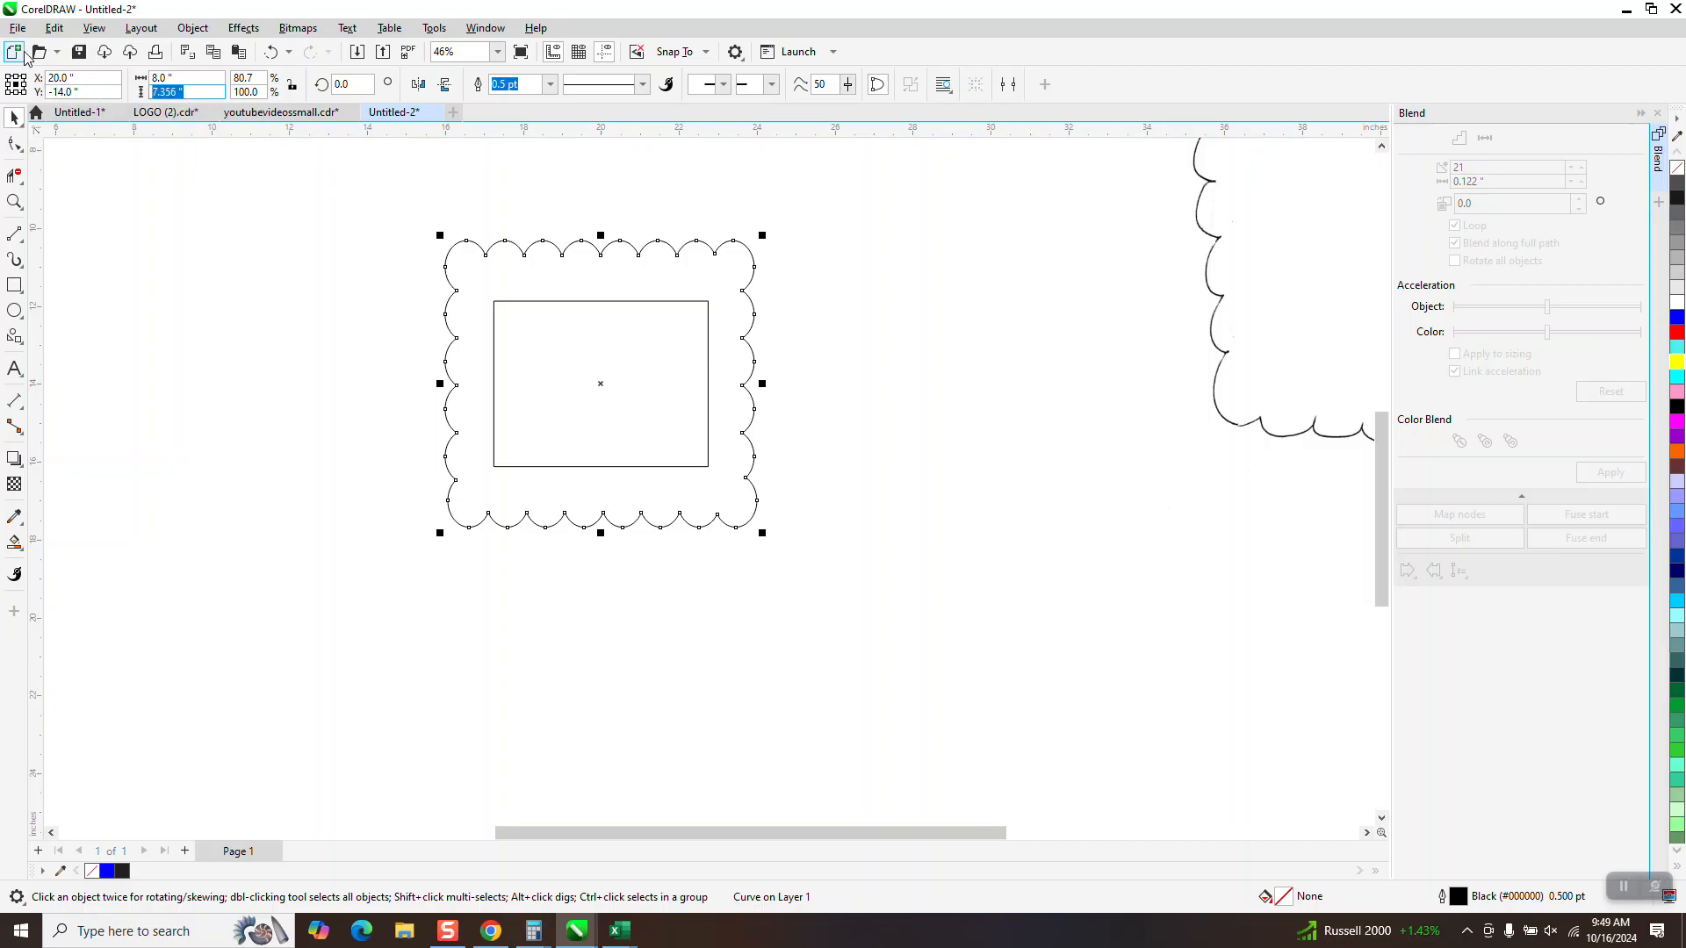
text(6)
key(Return)
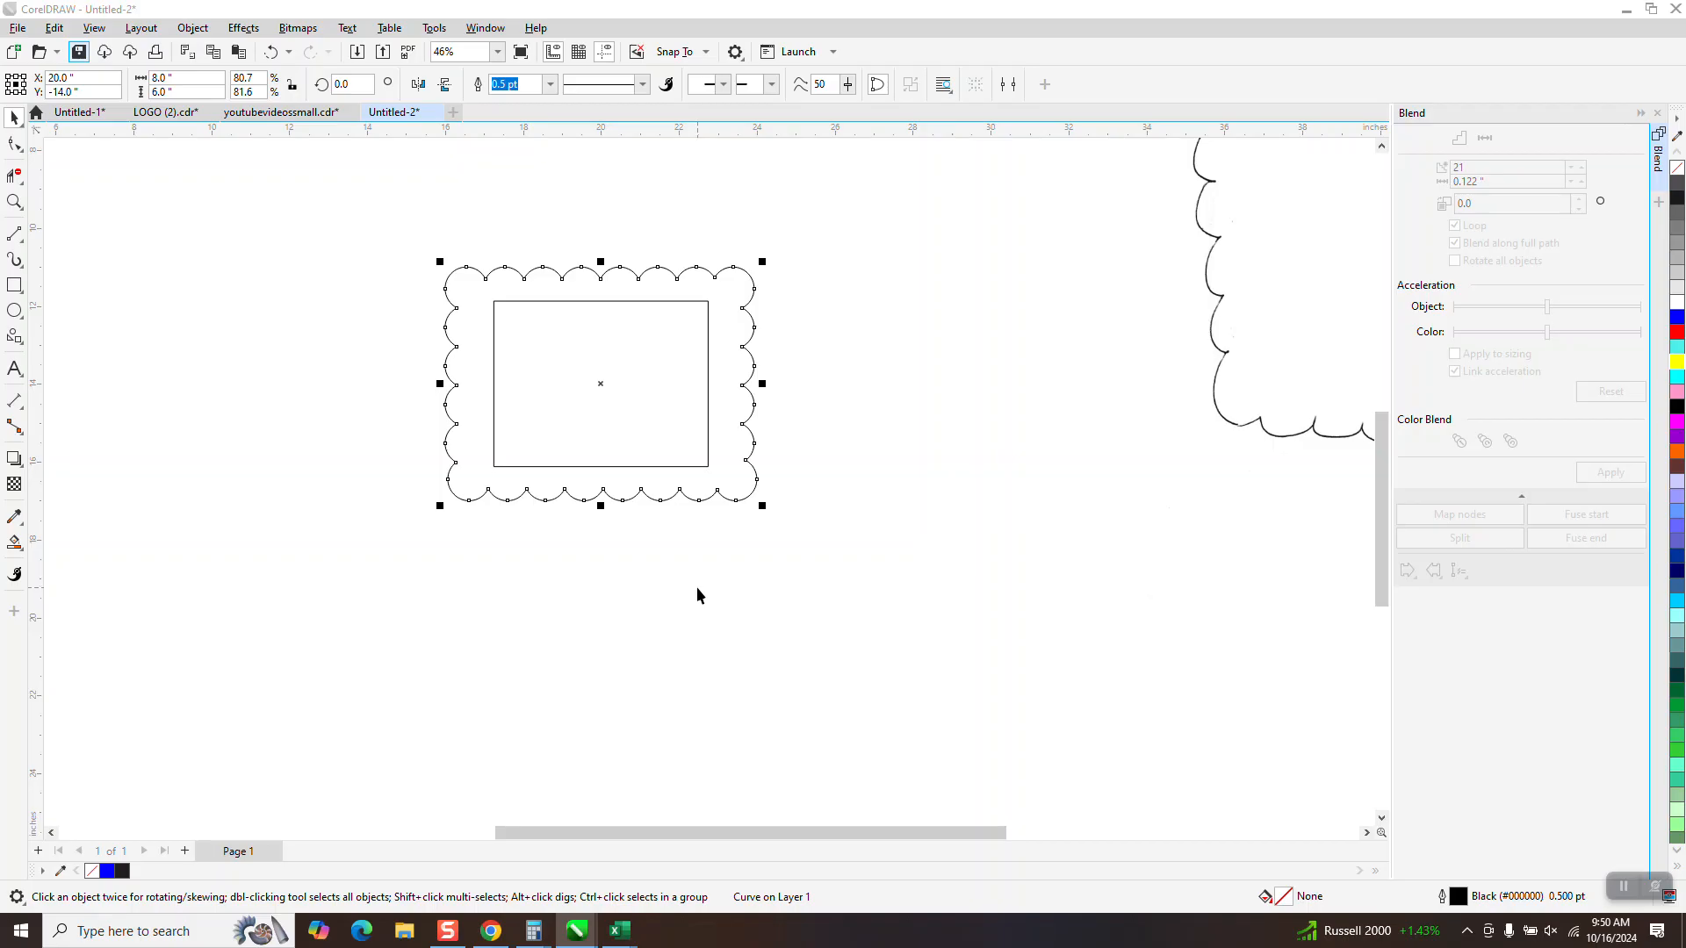
Smart-fill the area between the scalloped outline and the inner rectangle with blue
scroll(398, 572, down, 5)
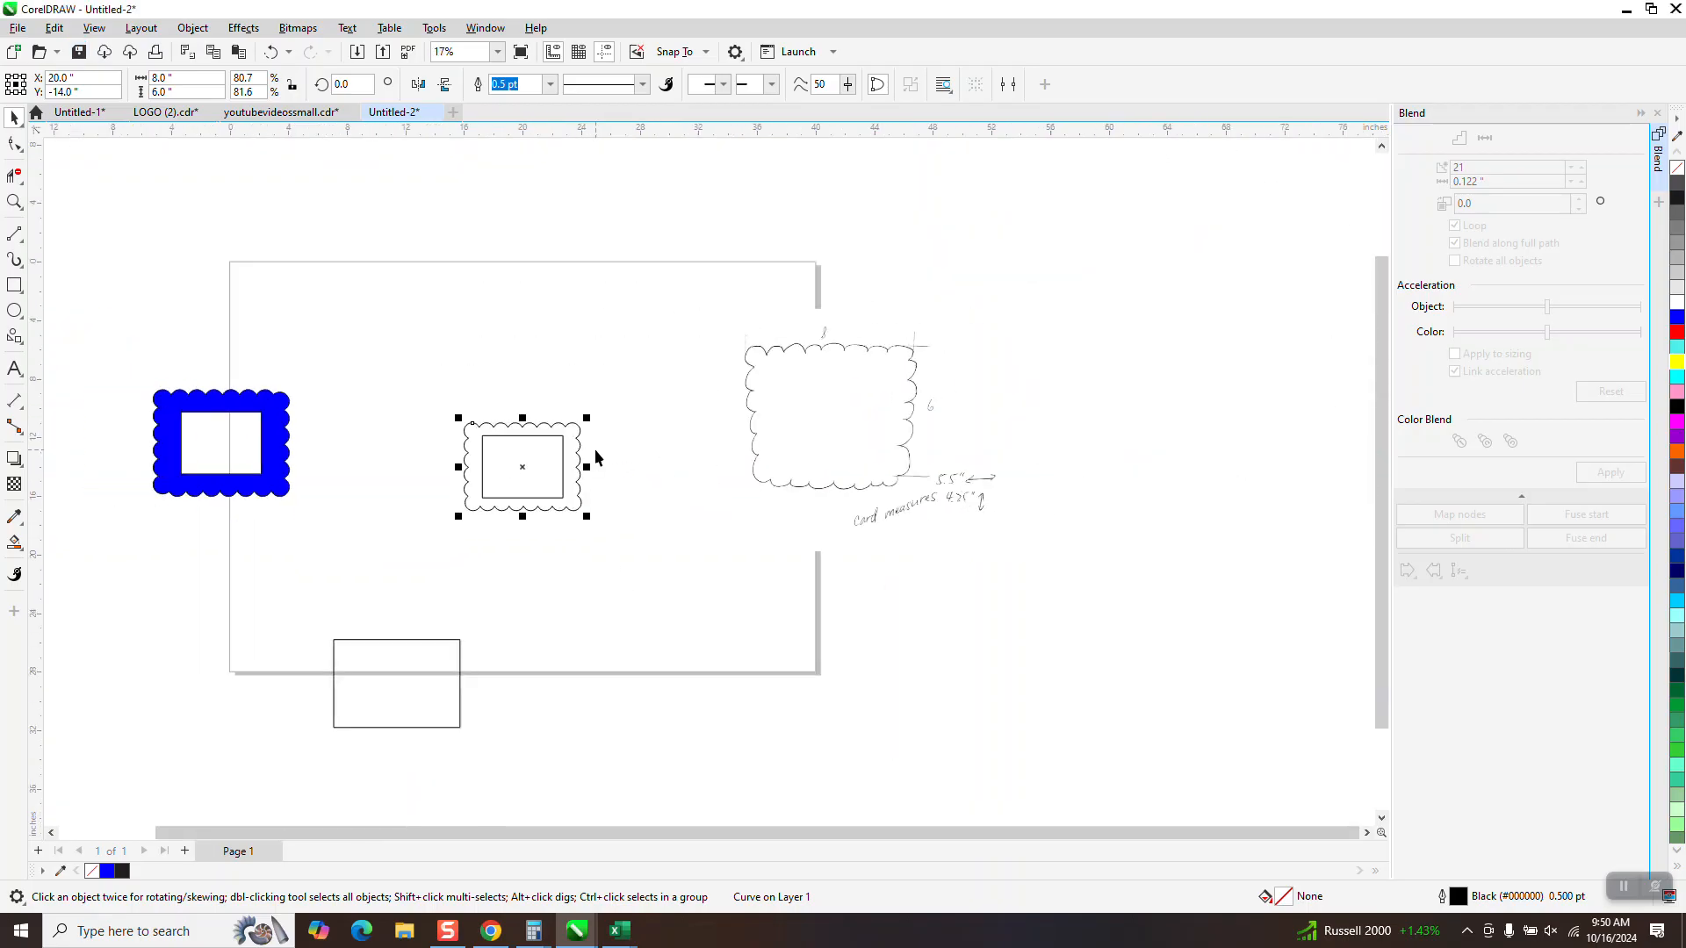
click(15, 202)
drag(439, 408, 634, 530)
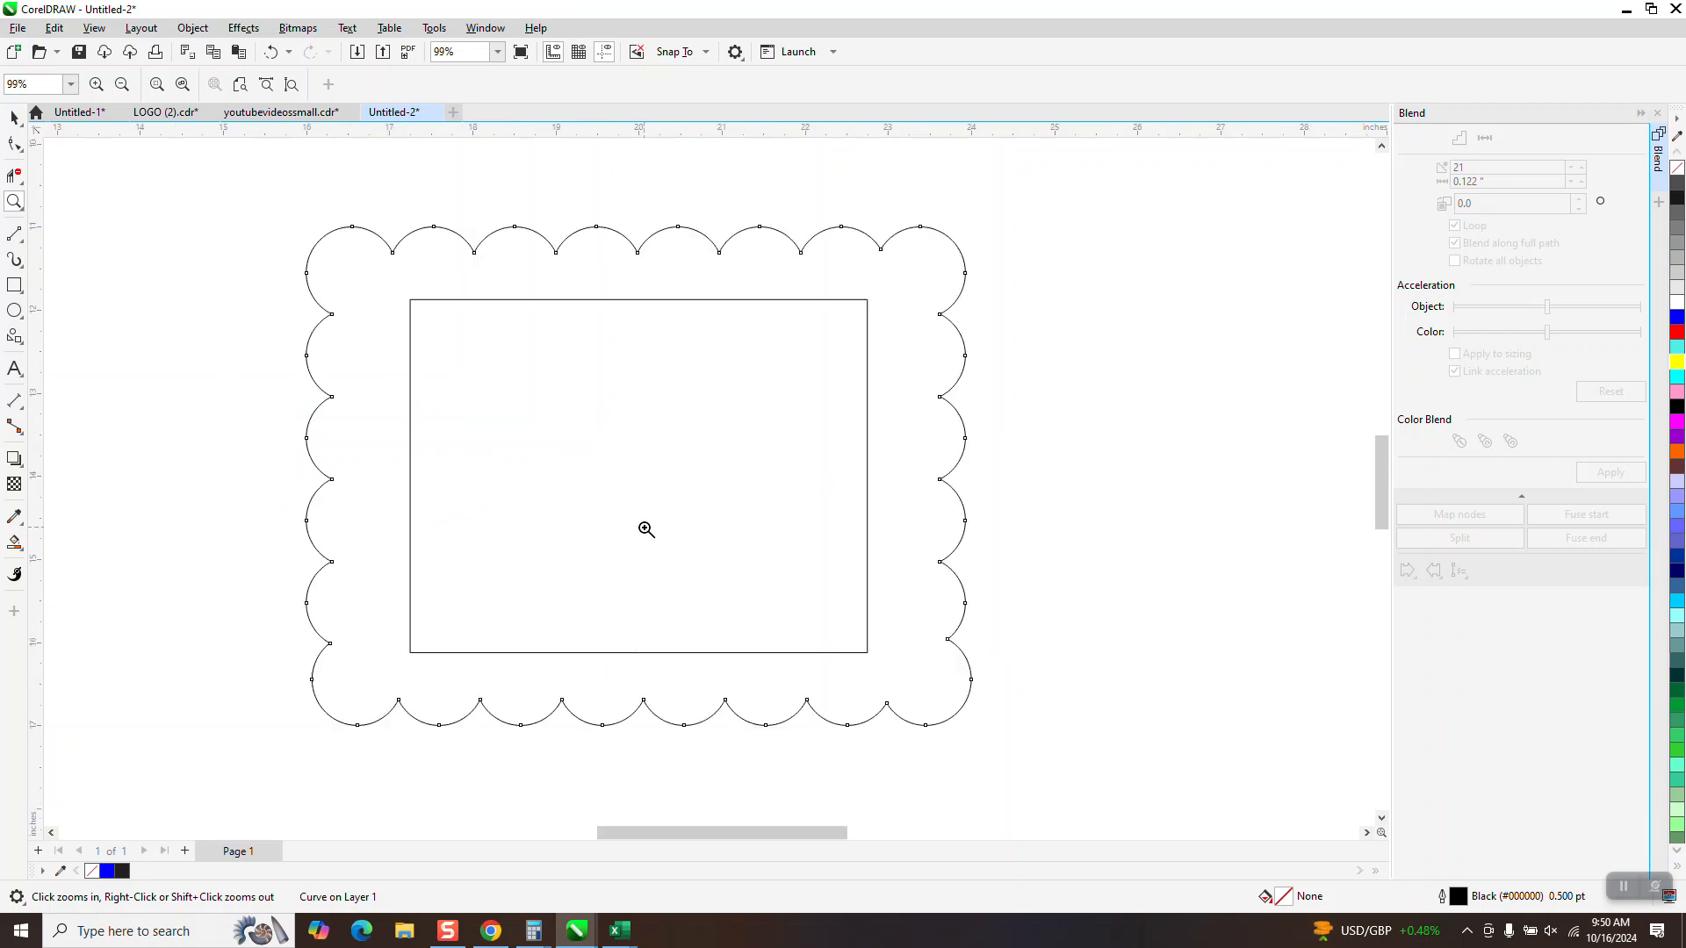
click(12, 544)
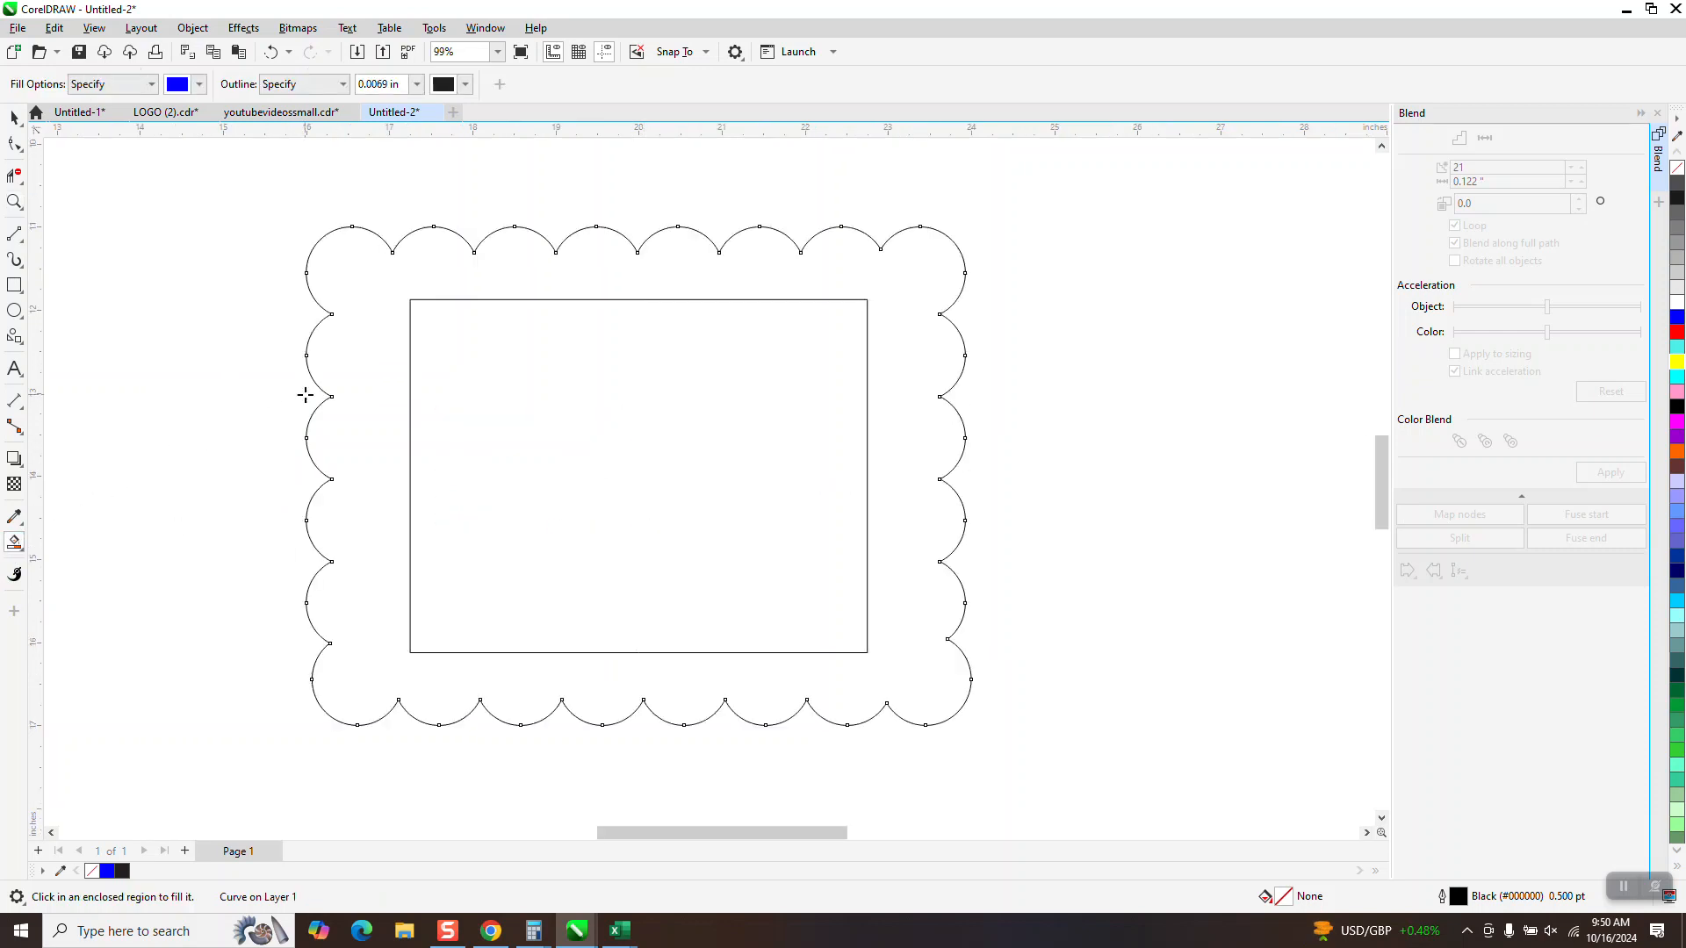
click(347, 387)
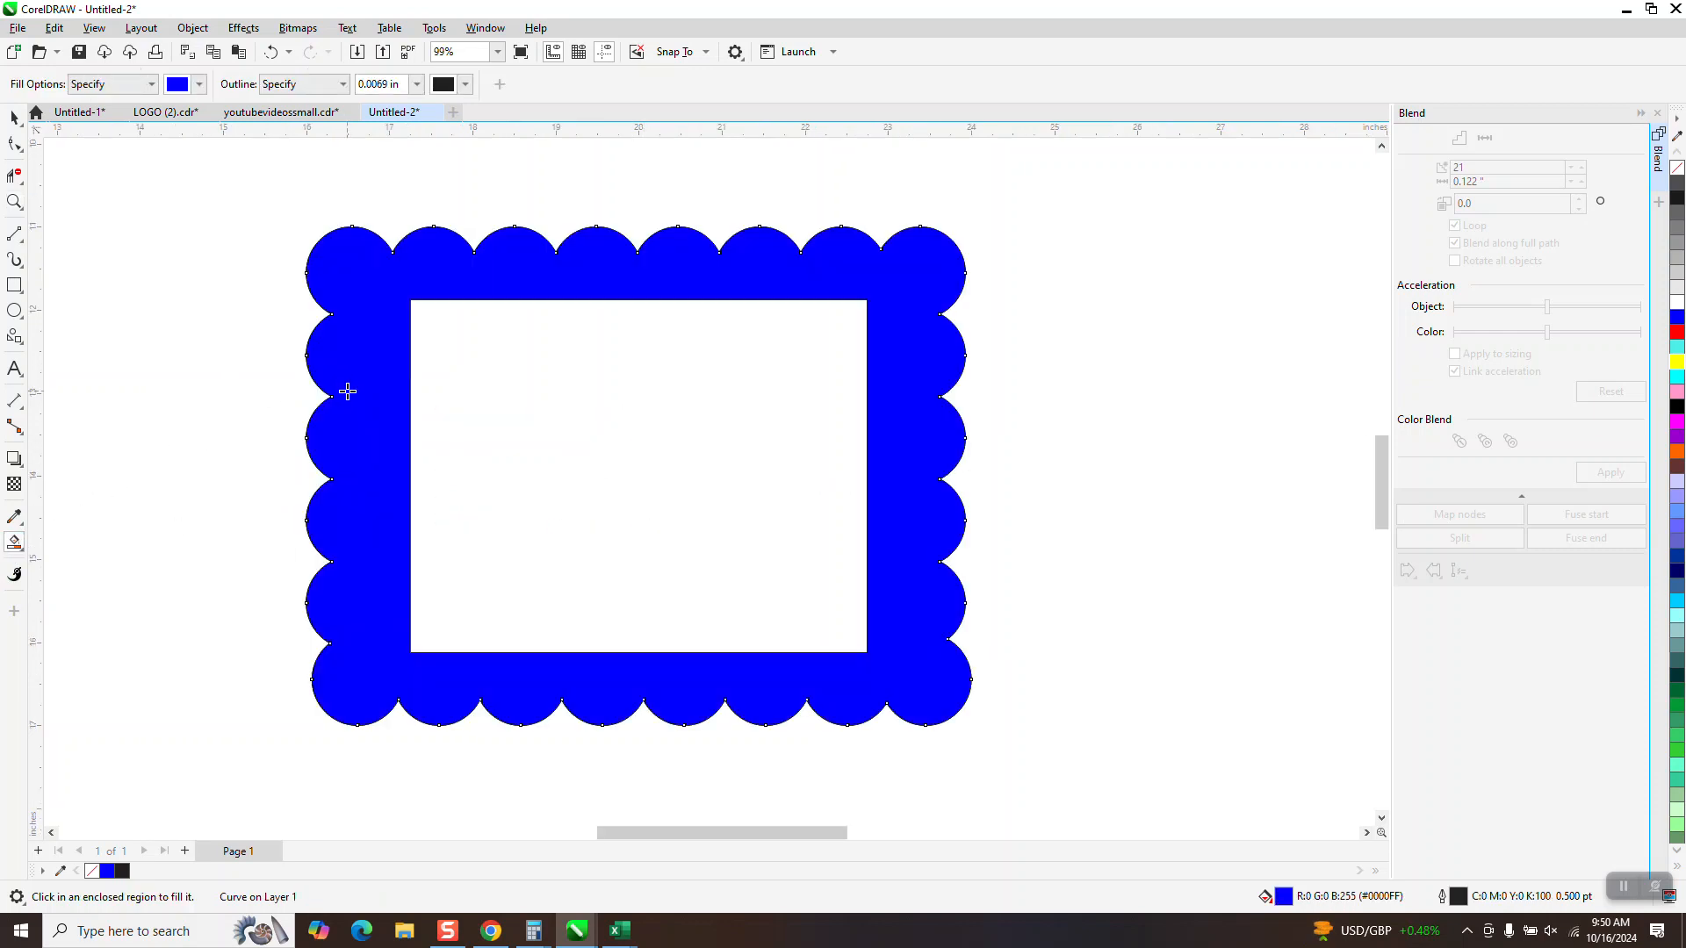
scroll(377, 404, down, 1)
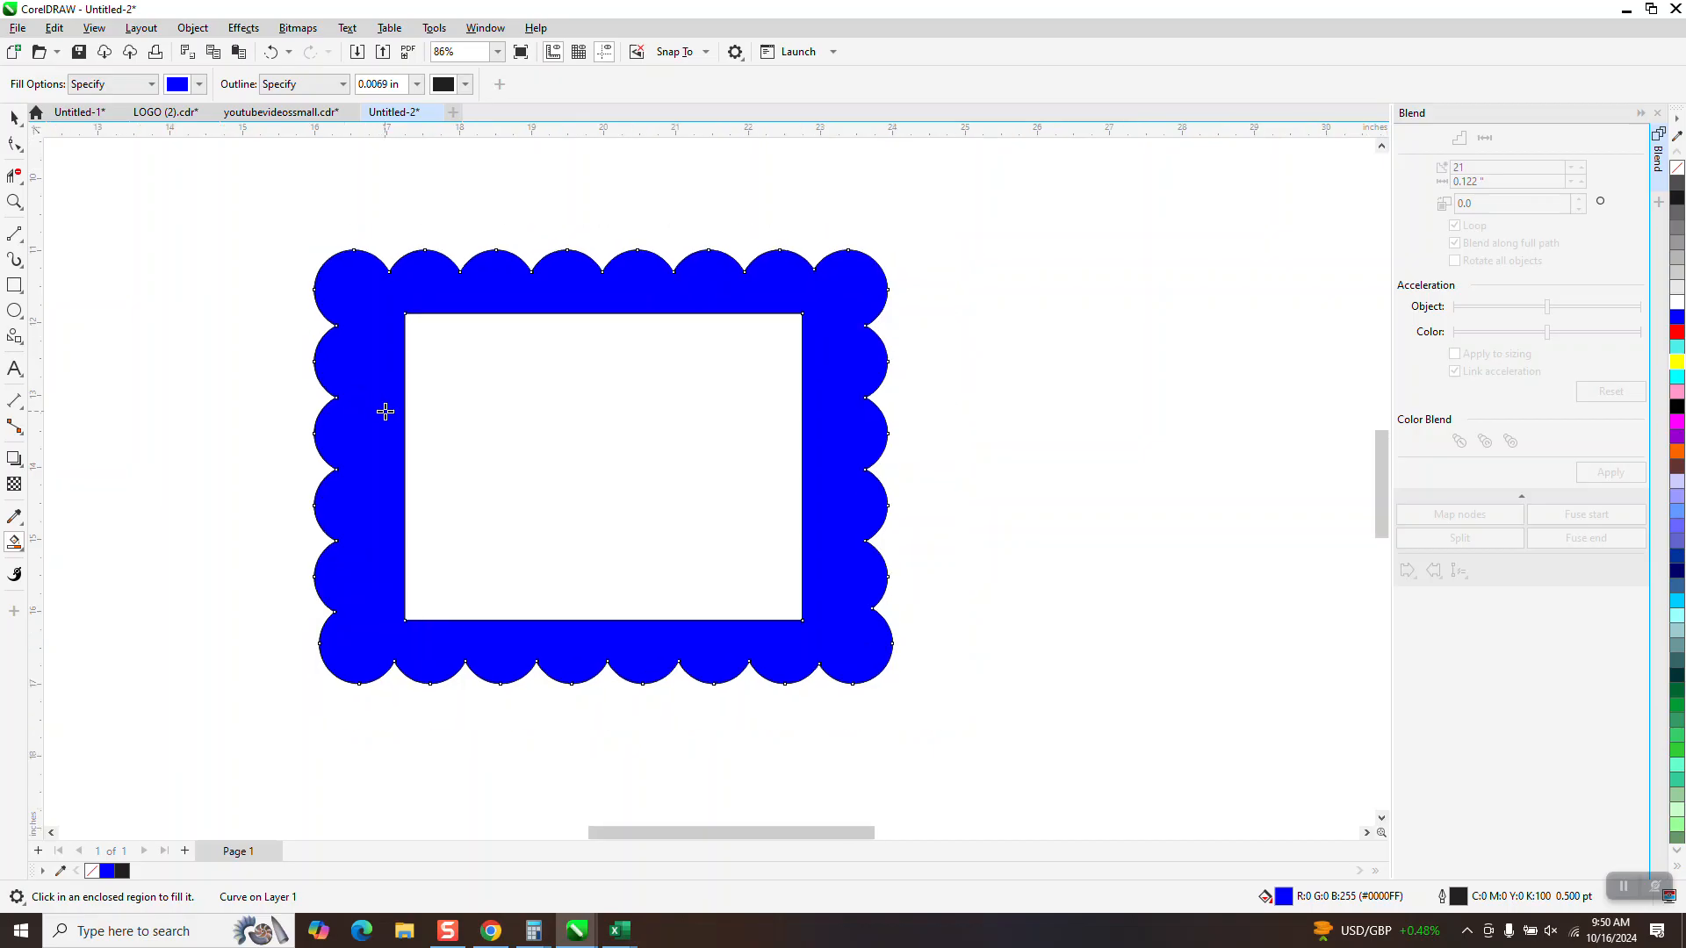